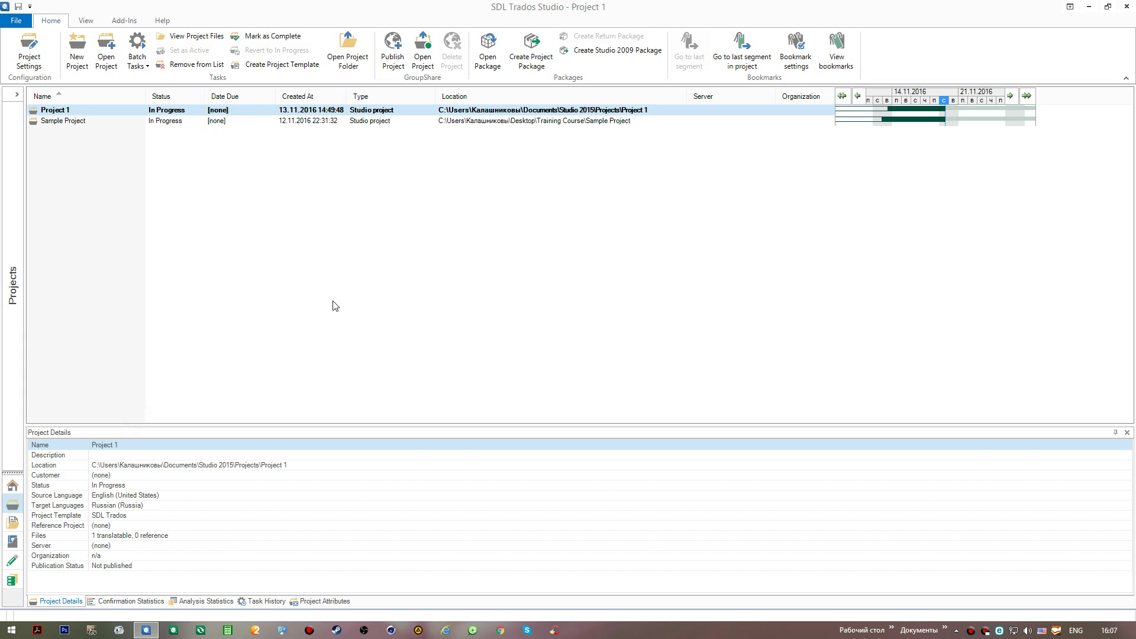
- Launch SDL MultiTerm and minimise both its window and the Trados Studio window to reveal the desktop
left_click(13, 486)
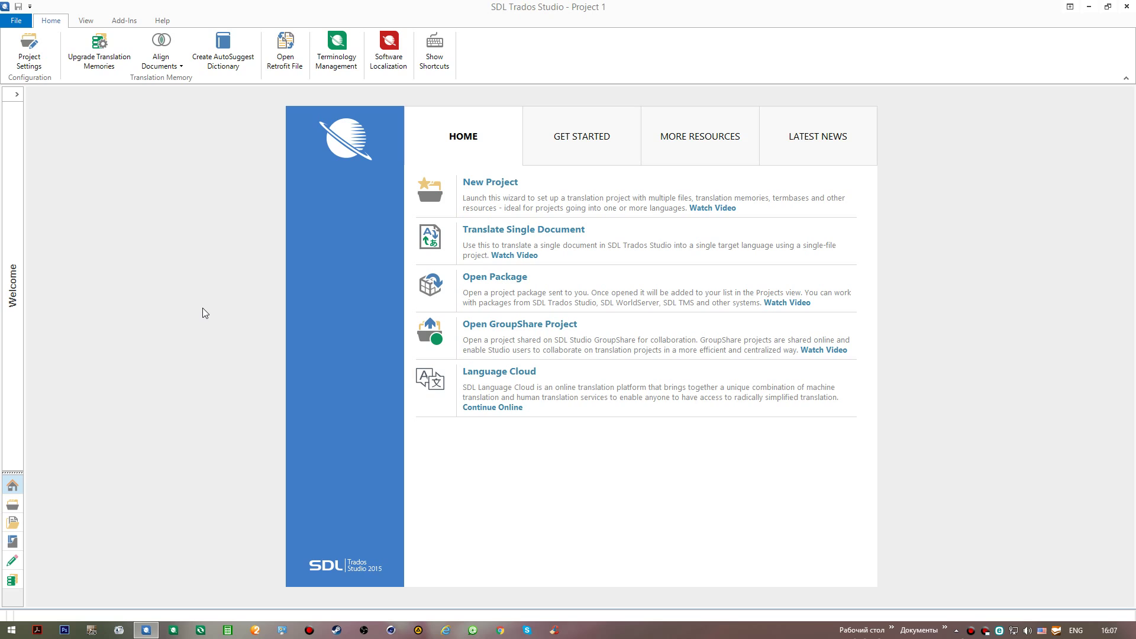
left_click(173, 631)
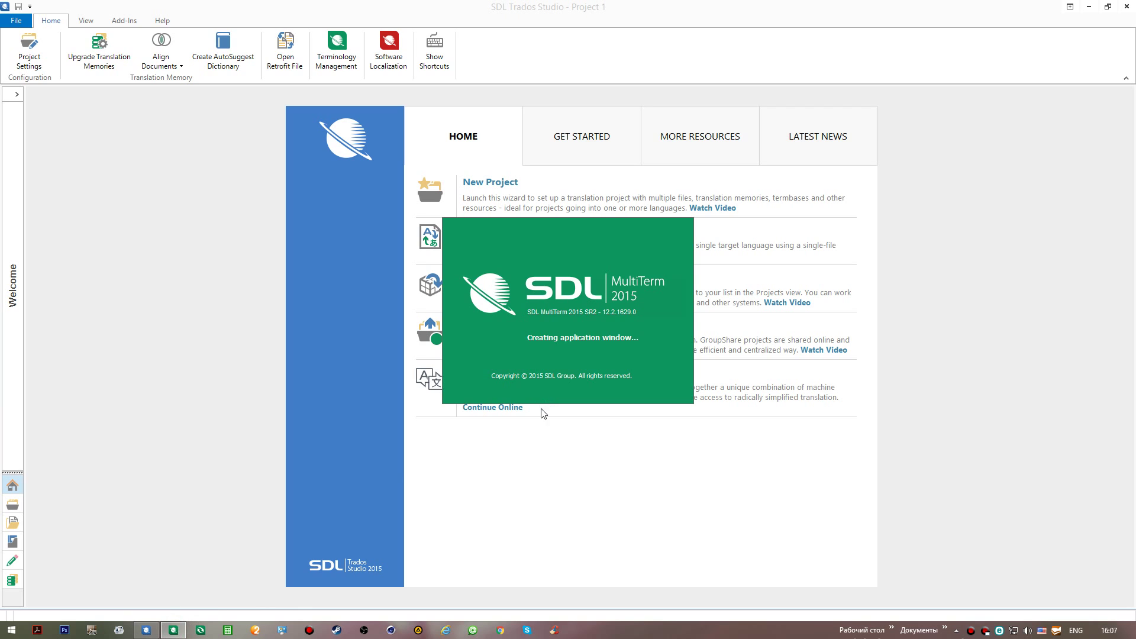
left_click(1090, 7)
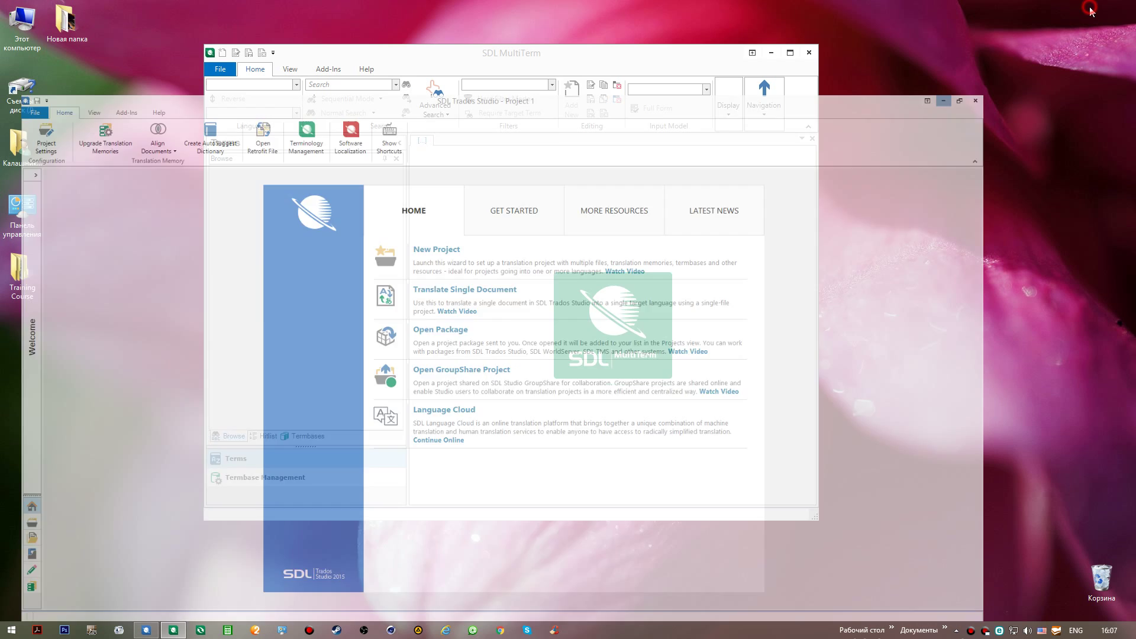
left_click(617, 59)
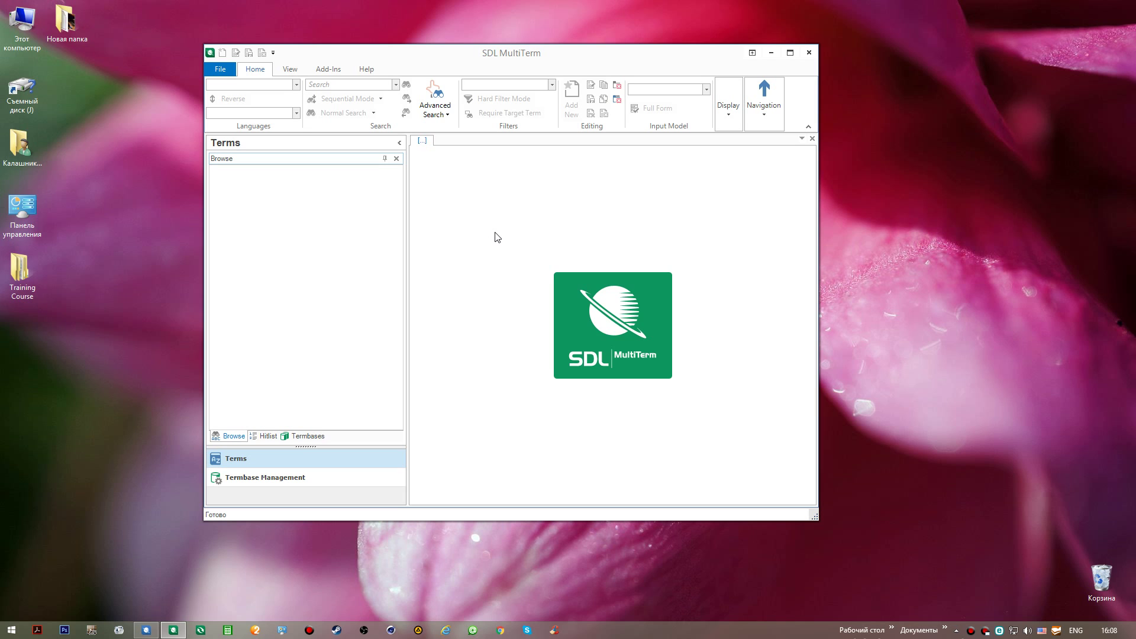
left_click(772, 53)
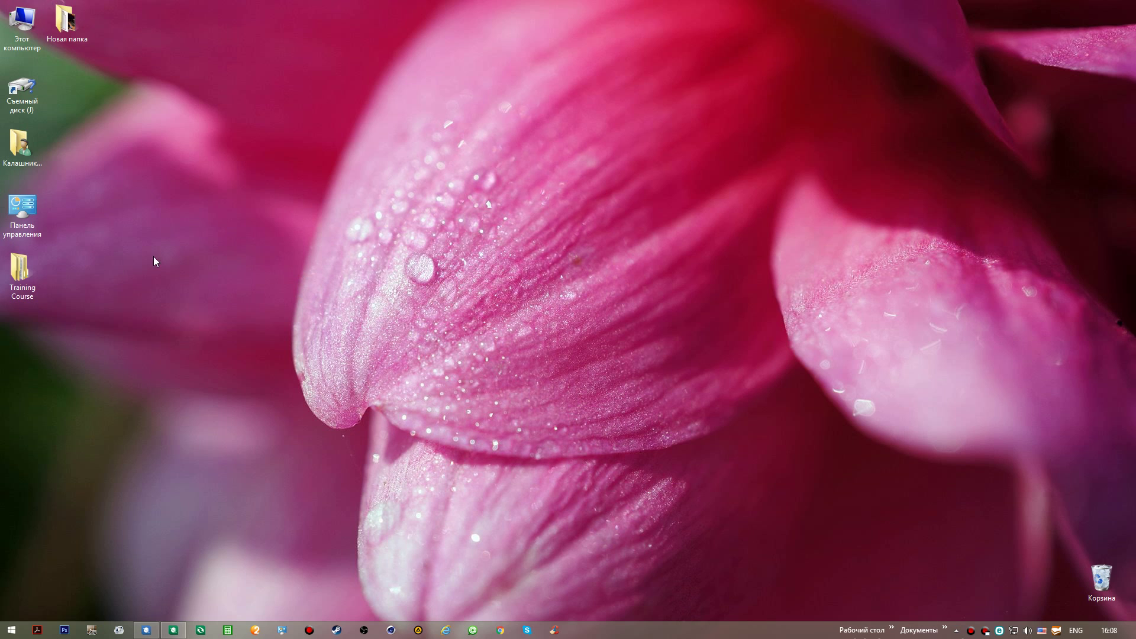
- Open the glossary workbook from the Training Course > sample files > glossary folder on the desktop
double_click(31, 281)
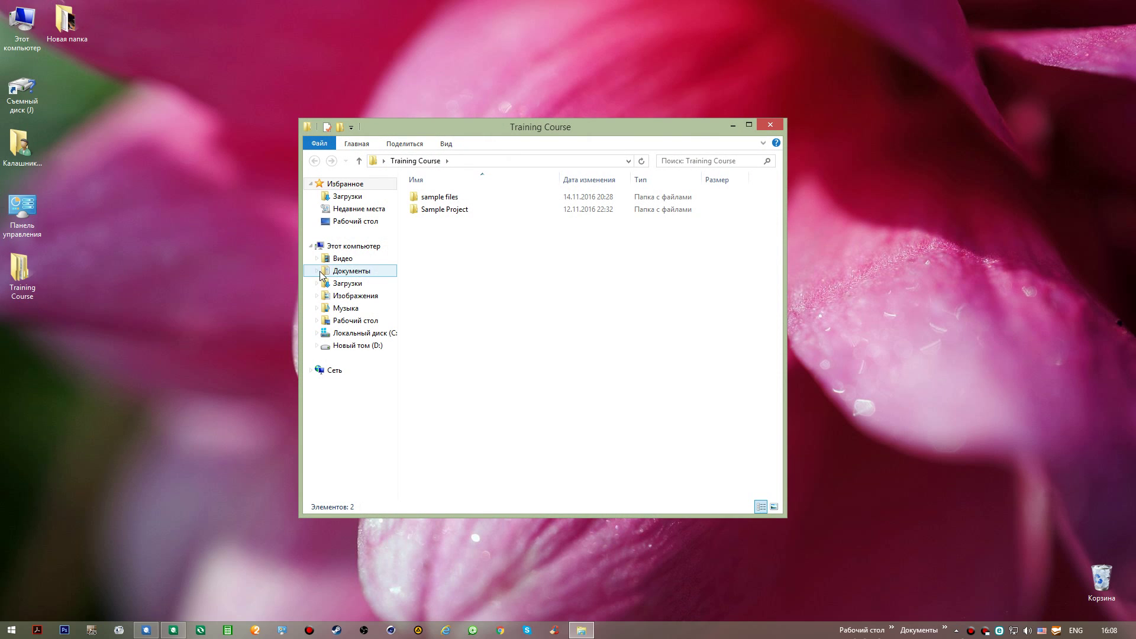
left_click(448, 197)
double_click(447, 198)
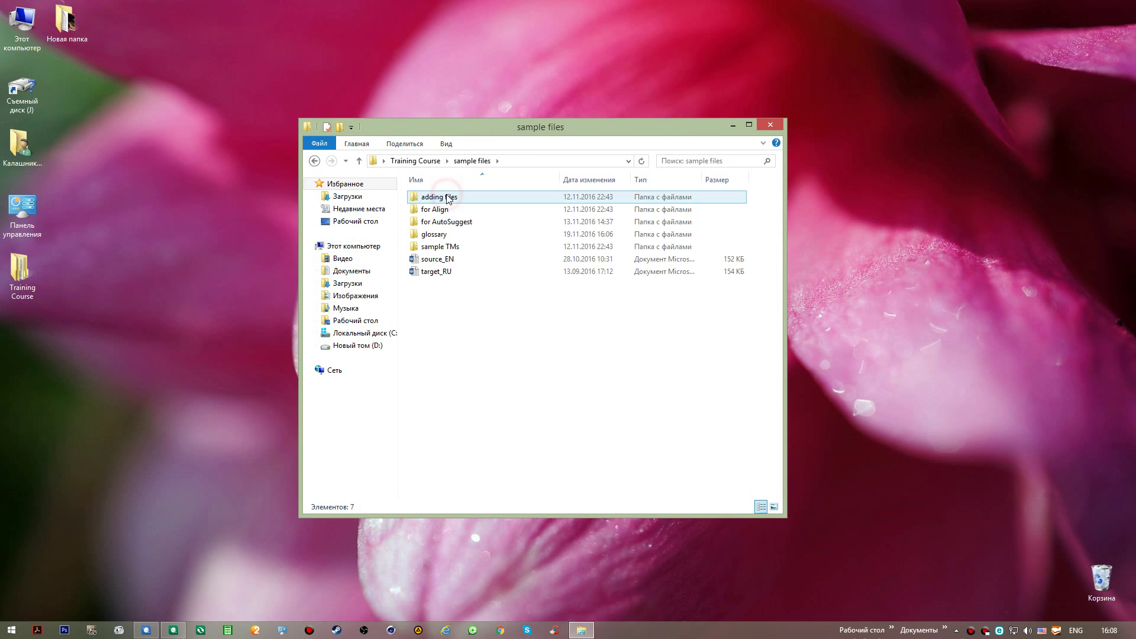
double_click(464, 234)
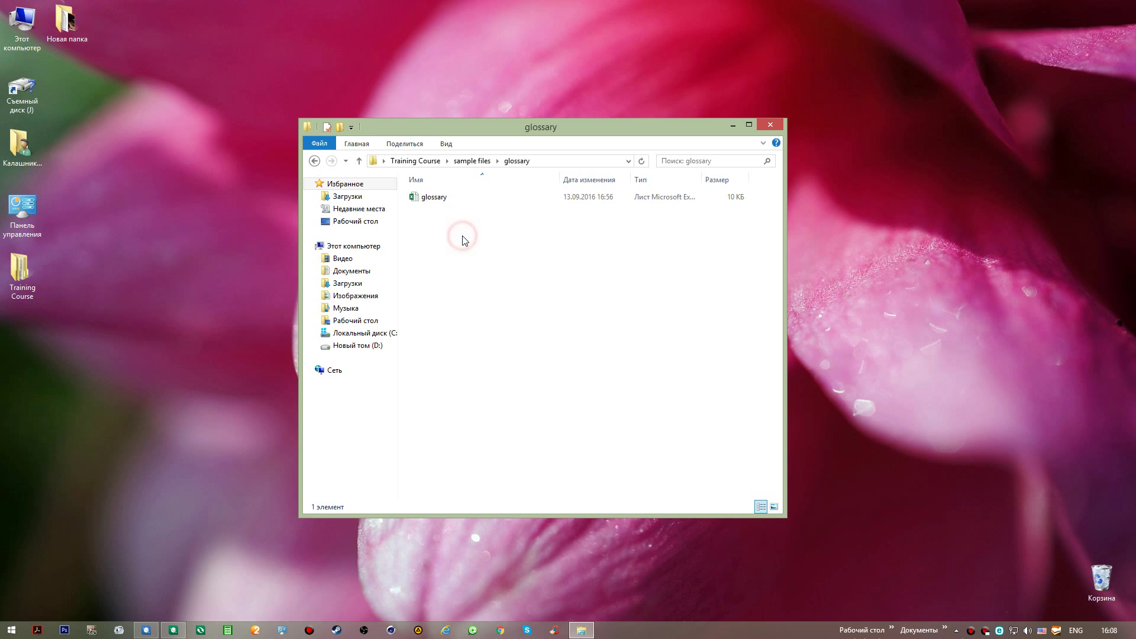
left_click(485, 199)
double_click(485, 198)
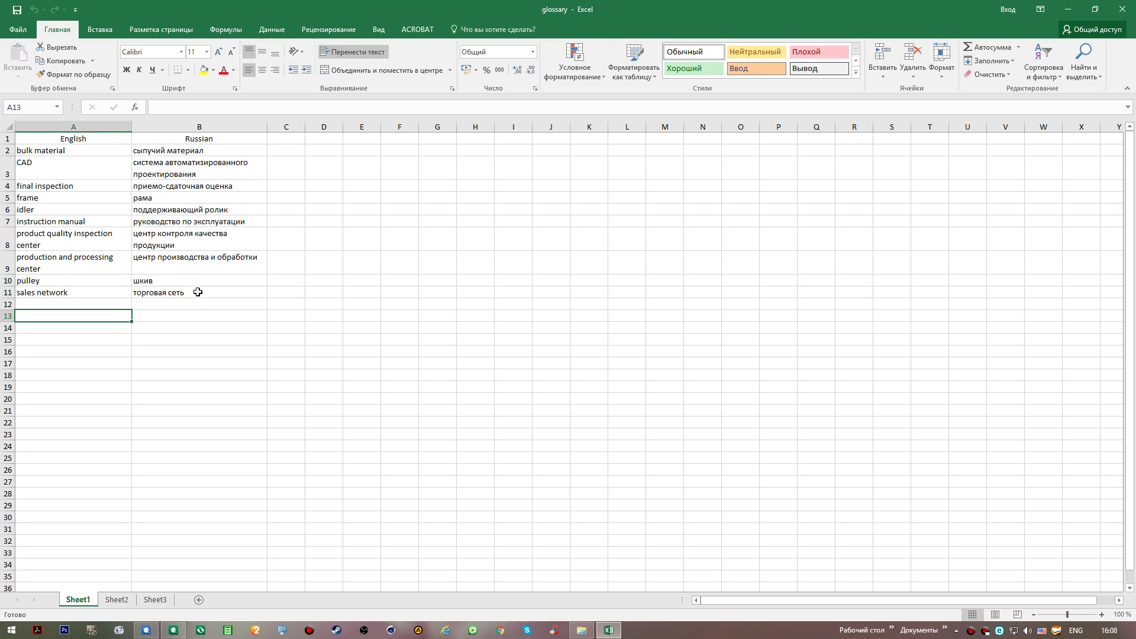
- Examine the English and Russian term columns and their header cells, and close the workbook and minimise the folder window
left_click(107, 123)
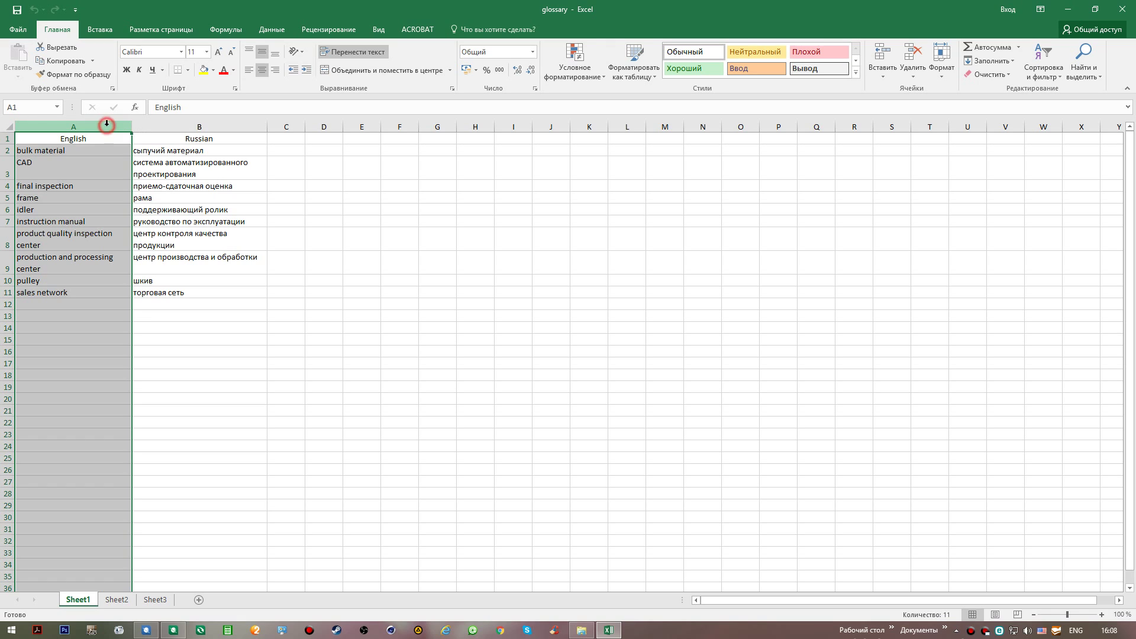
left_click(148, 123)
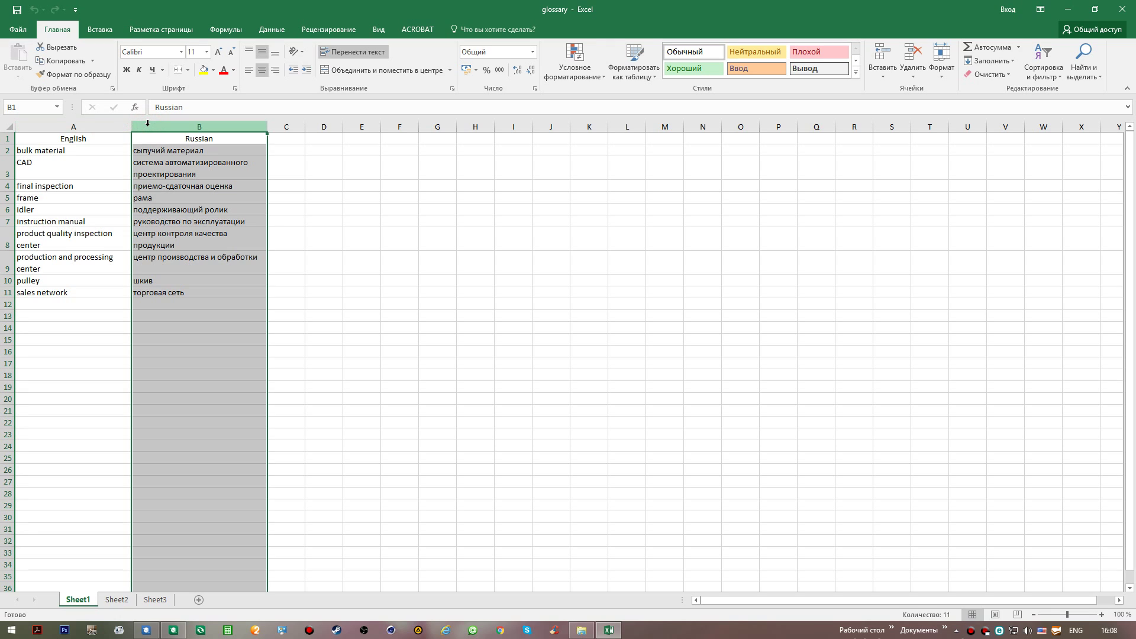
left_click(110, 142)
left_click(165, 139)
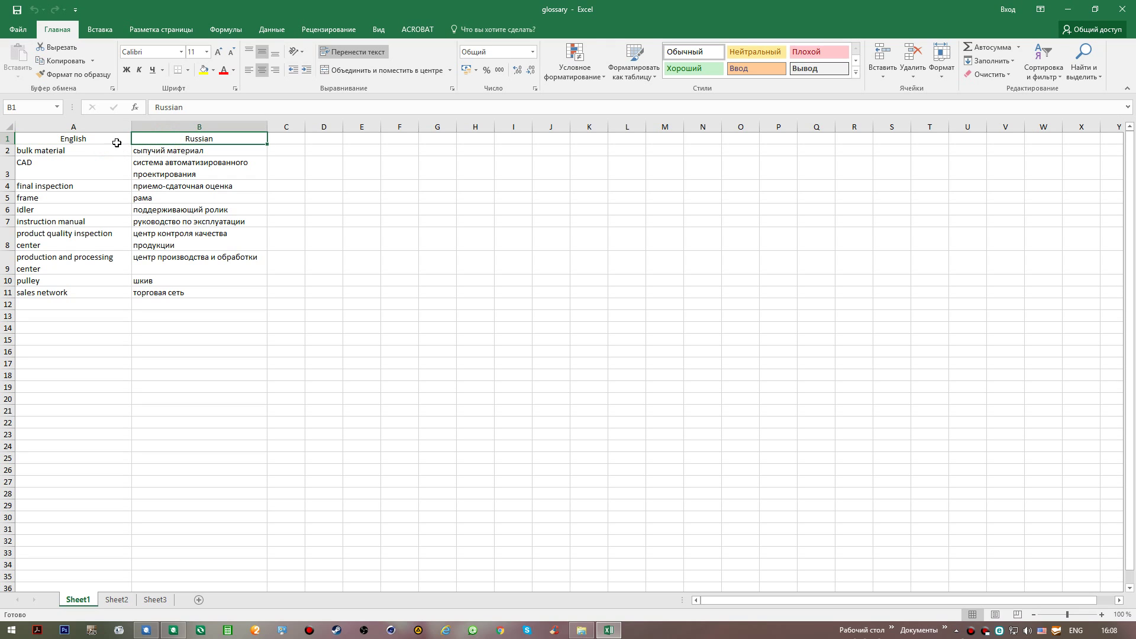
left_click(1127, 9)
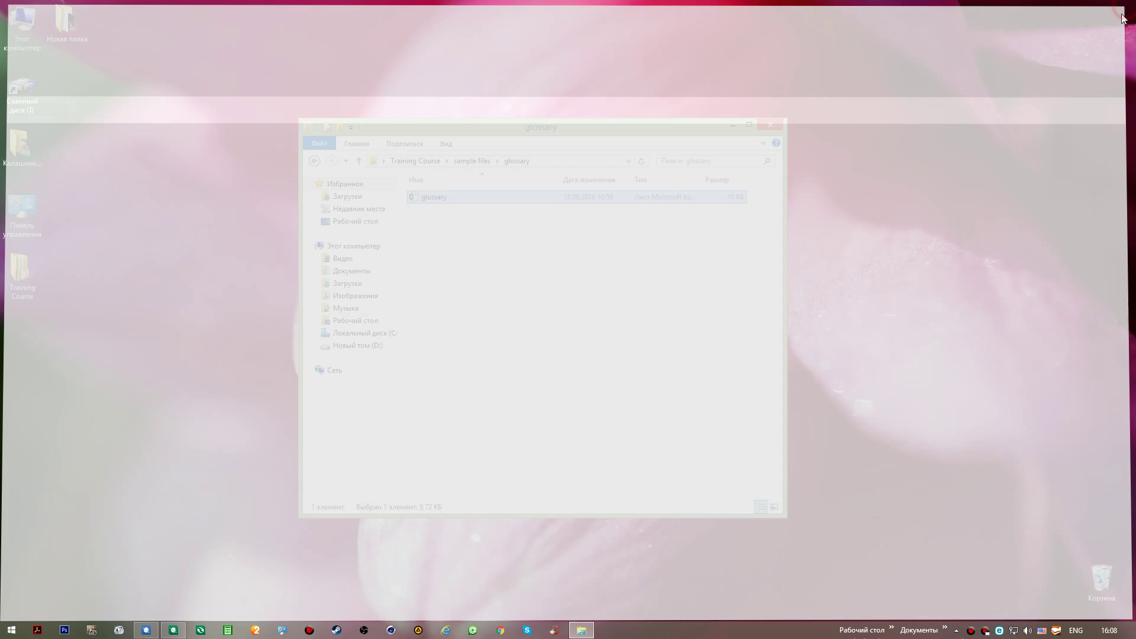
left_click(734, 125)
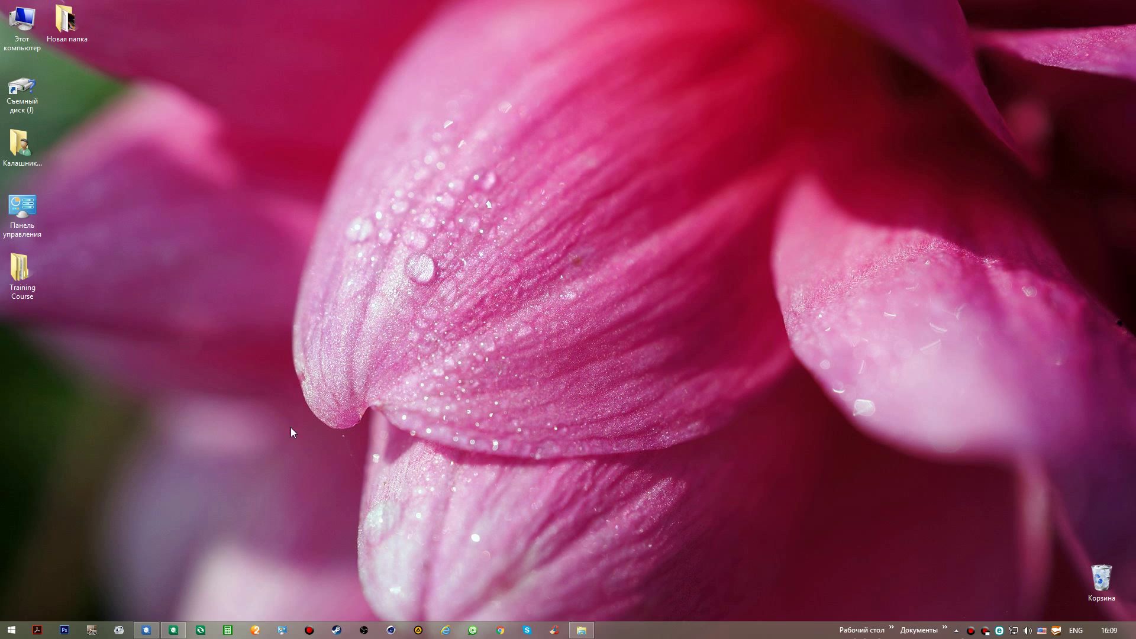
- Start a new conversion session in SDL MultiTerm Convert with Microsoft Excel format as the conversion option
left_click(200, 631)
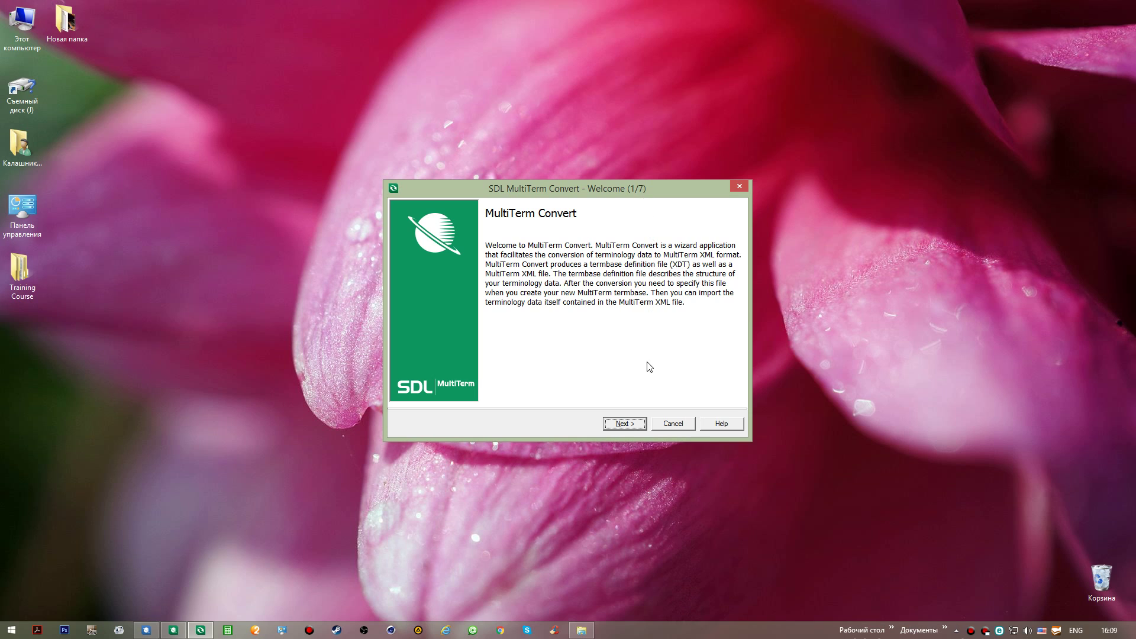
left_click(624, 424)
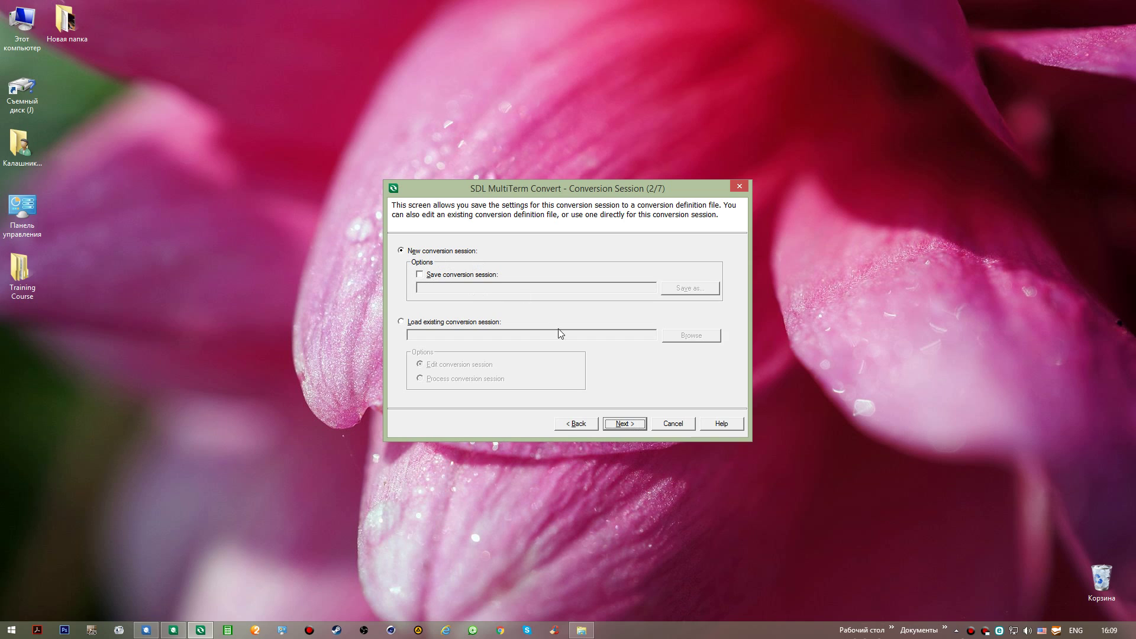
left_click(623, 424)
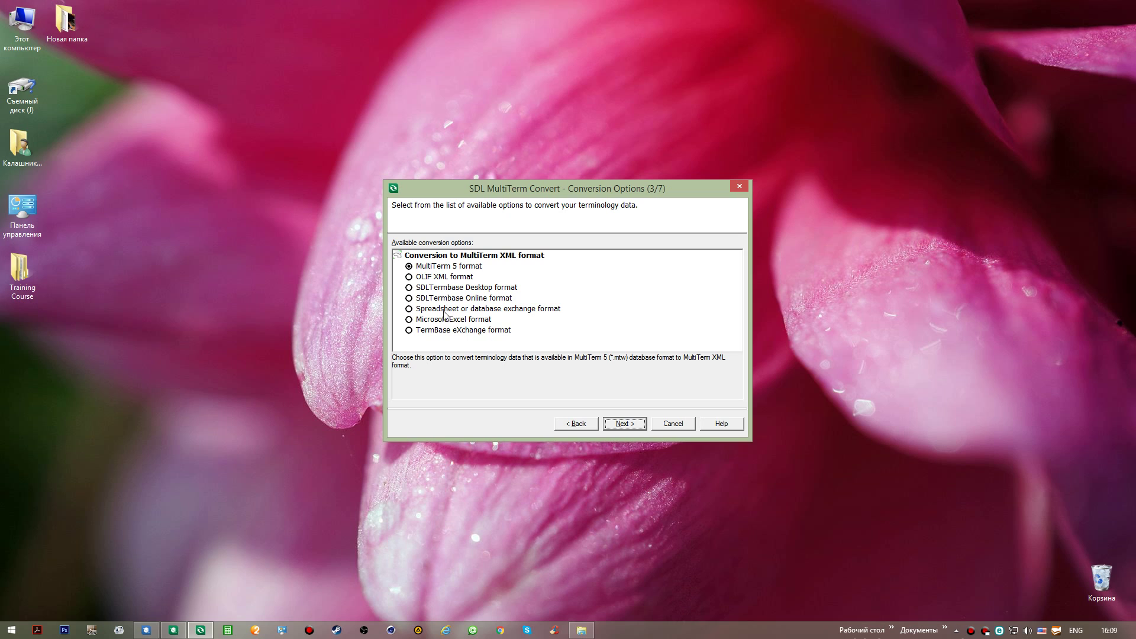
left_click(428, 320)
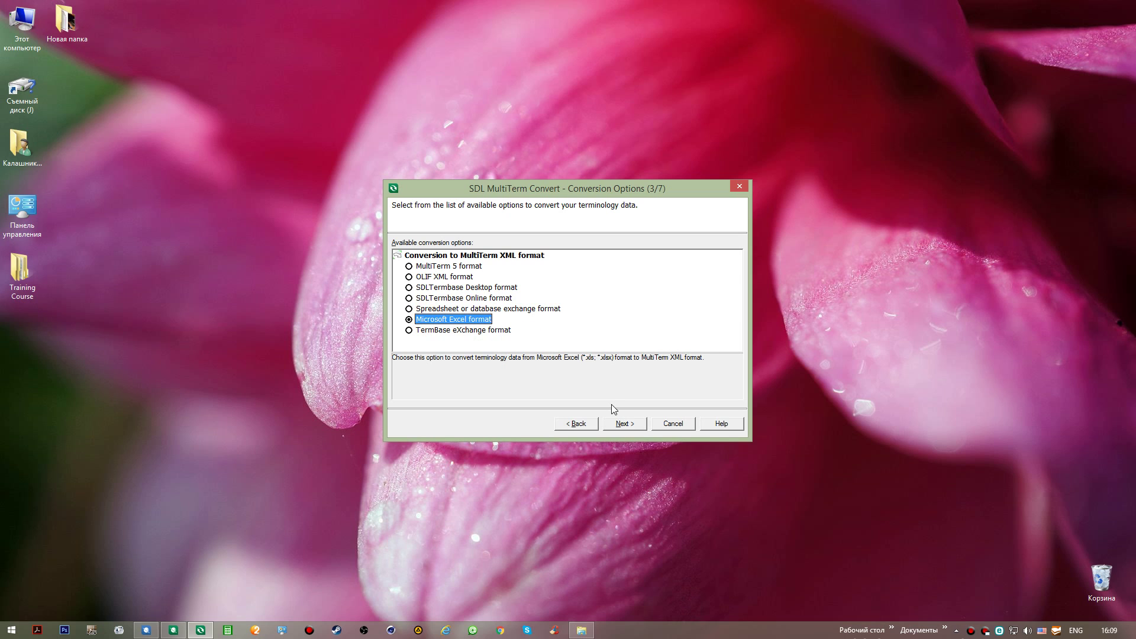
left_click(624, 424)
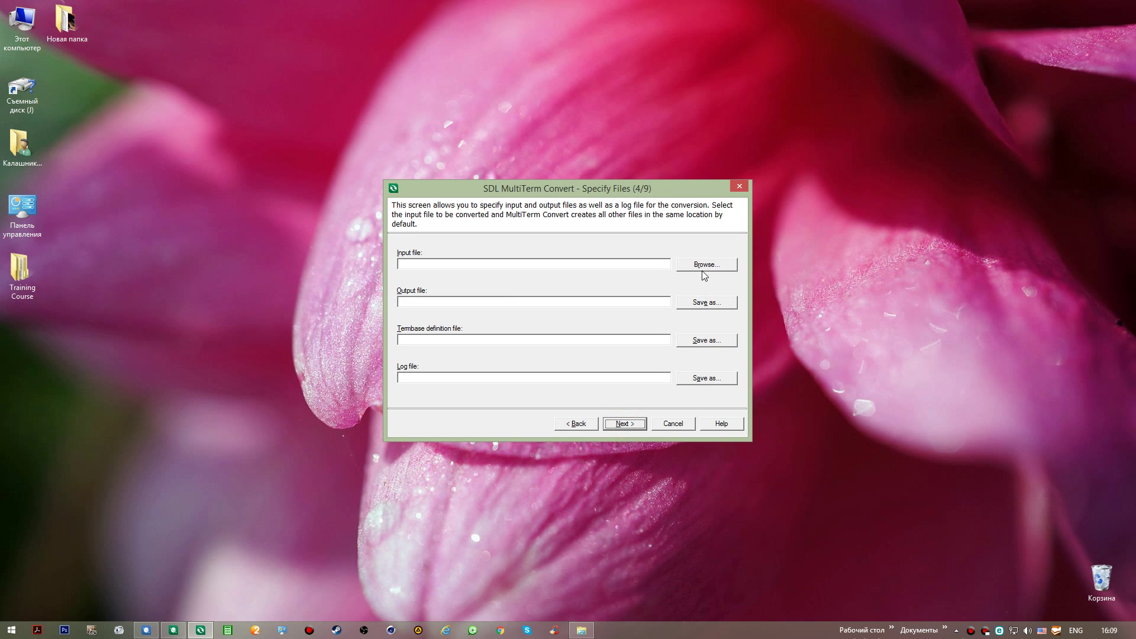
- Specify glossary.xlsx from Training Course > sample files > glossary as the input file and accept the default output file locations
left_click(704, 266)
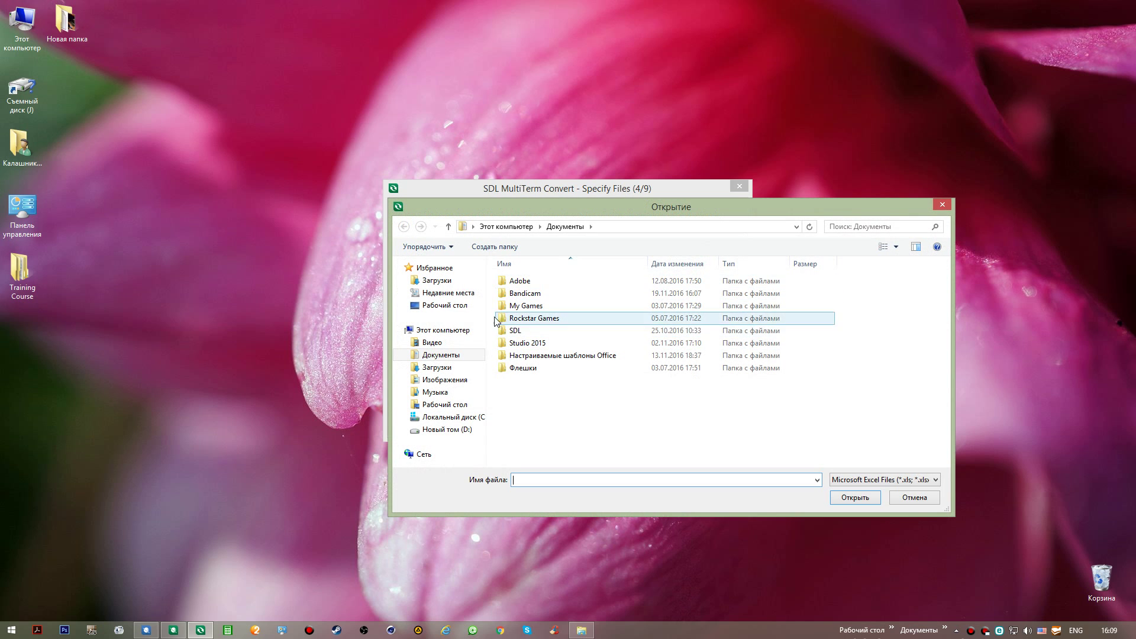
left_click(465, 306)
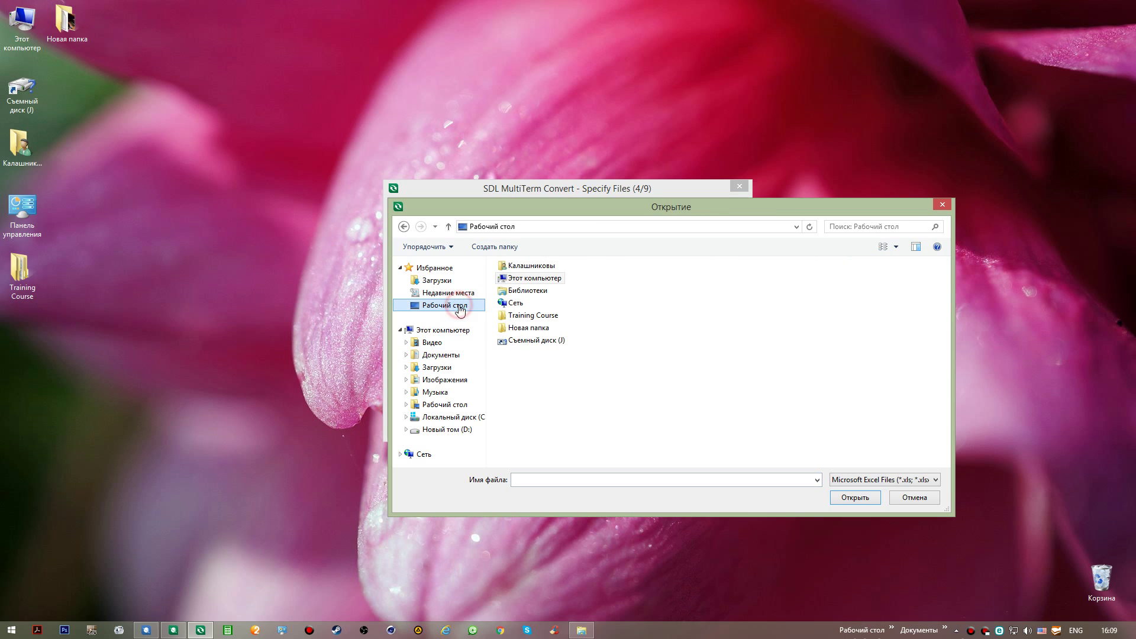
double_click(532, 314)
double_click(537, 282)
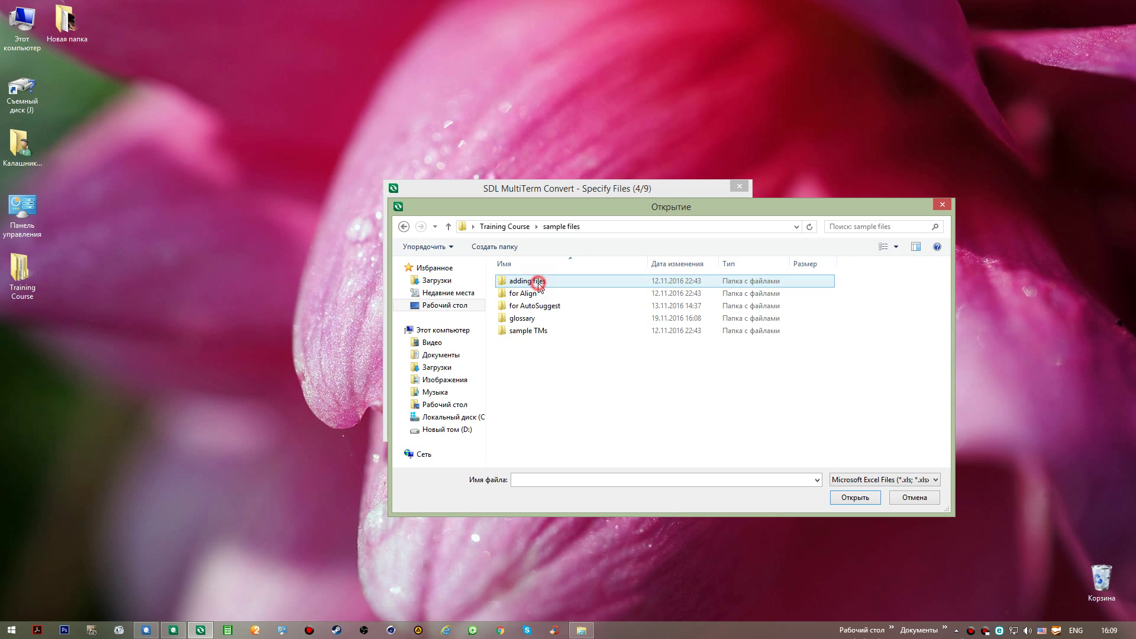
double_click(524, 318)
left_click(532, 282)
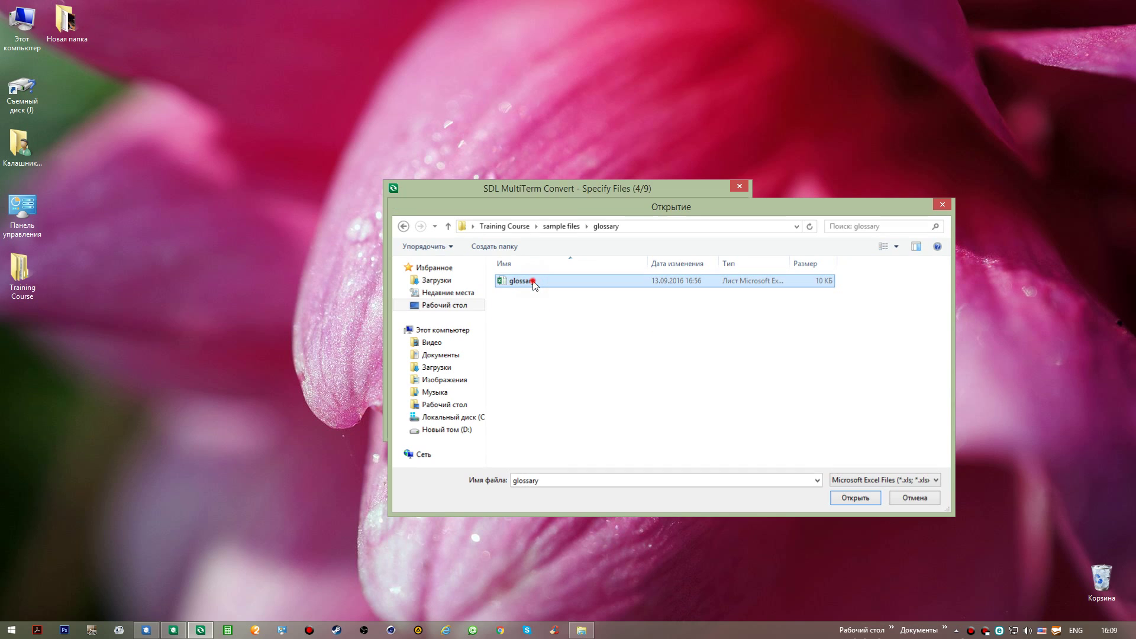
double_click(534, 283)
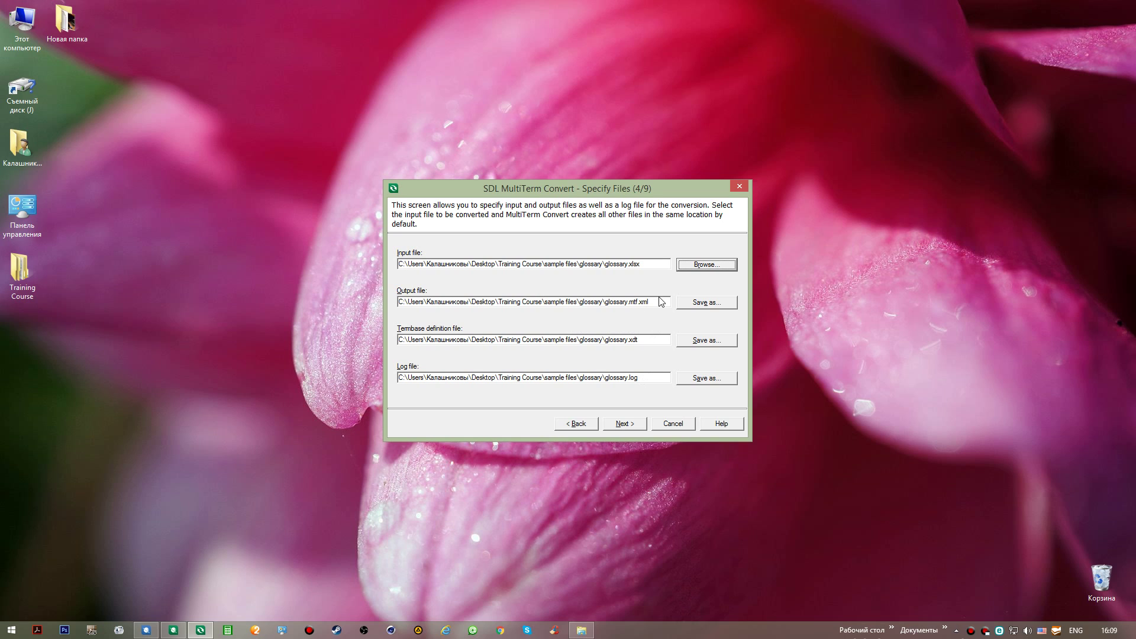
left_click(621, 422)
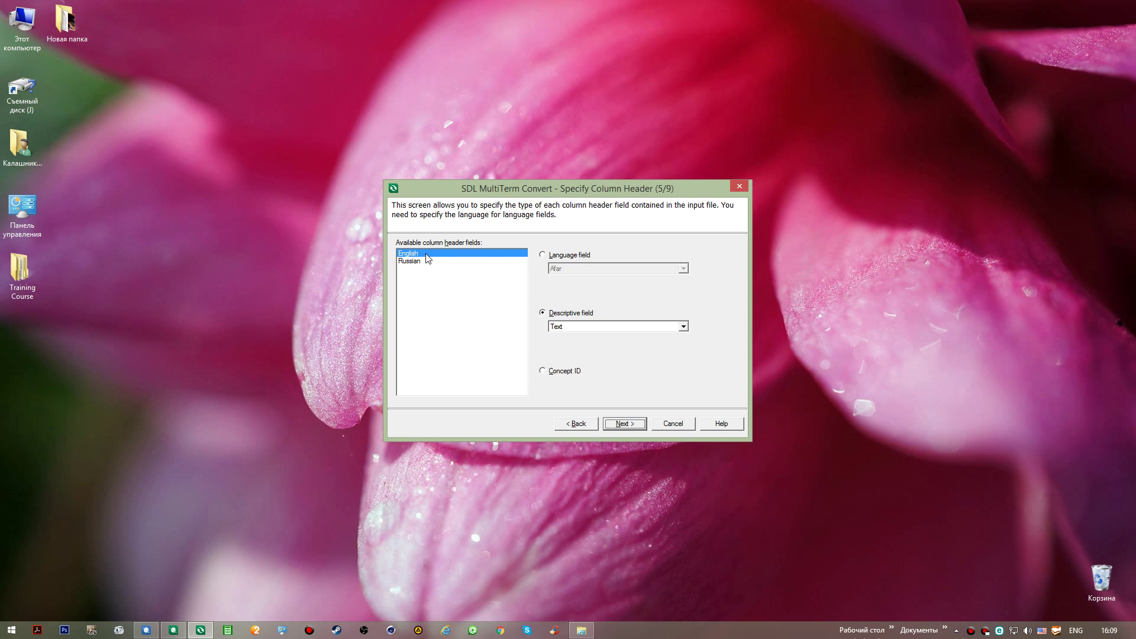
- Define the English column header as a language field set to English (United States)
left_click(548, 255)
left_click(683, 269)
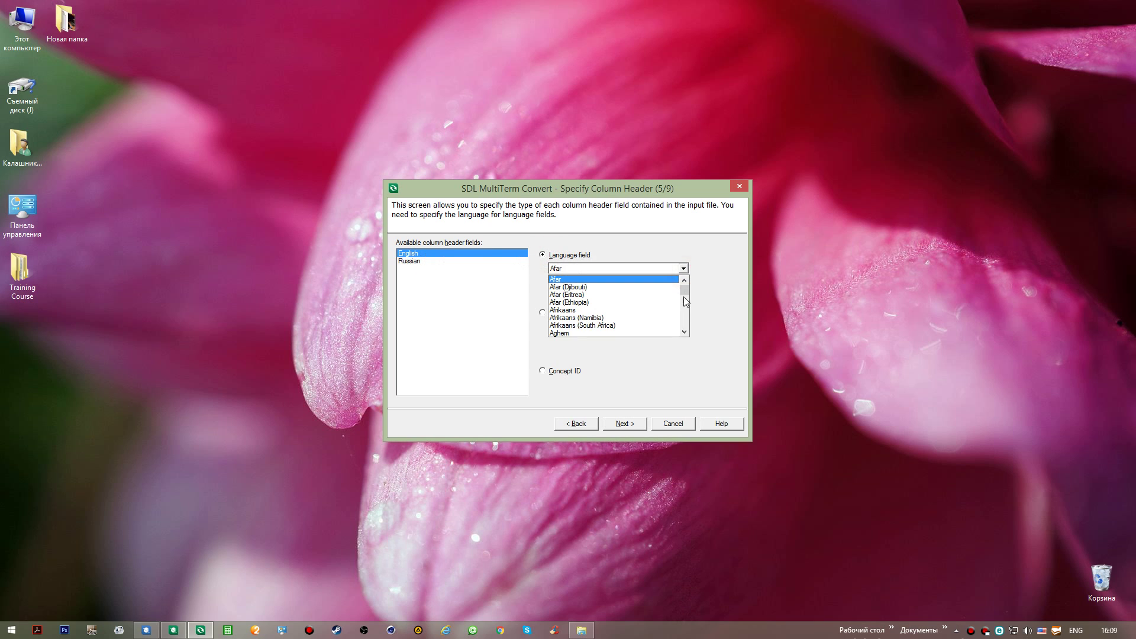
left_click_drag(684, 294, 685, 299)
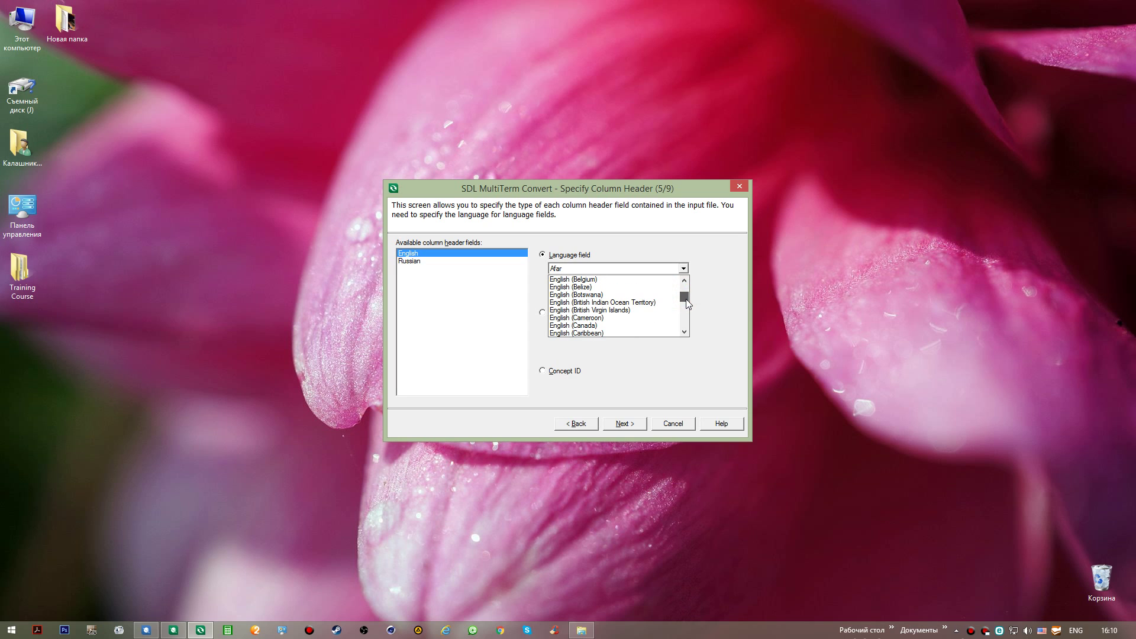
left_click(685, 320)
left_click(685, 320)
left_click(685, 321)
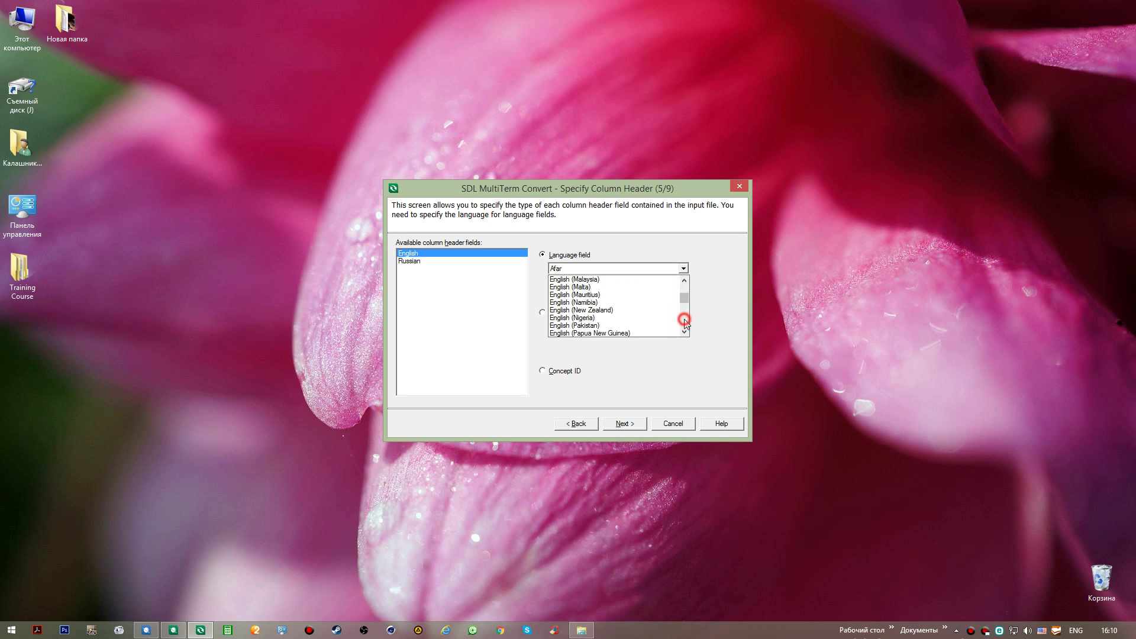
left_click(685, 322)
left_click(685, 320)
left_click(685, 320)
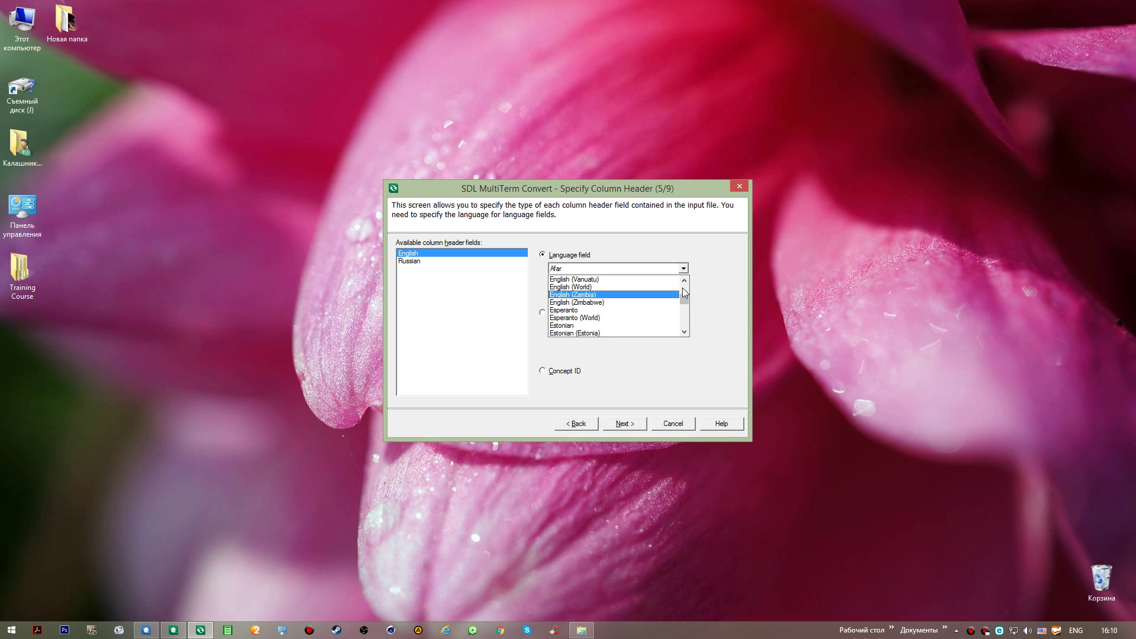
left_click(683, 287)
left_click(620, 318)
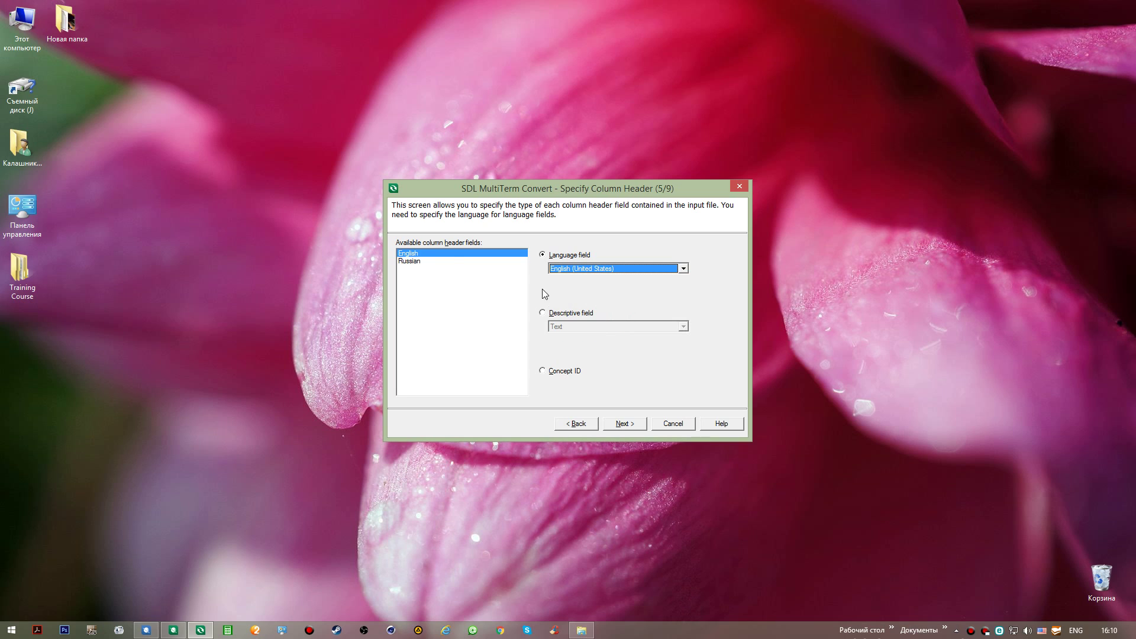
- Define the Russian column header as a language field set to Russian (Russia)
left_click(444, 261)
left_click(559, 255)
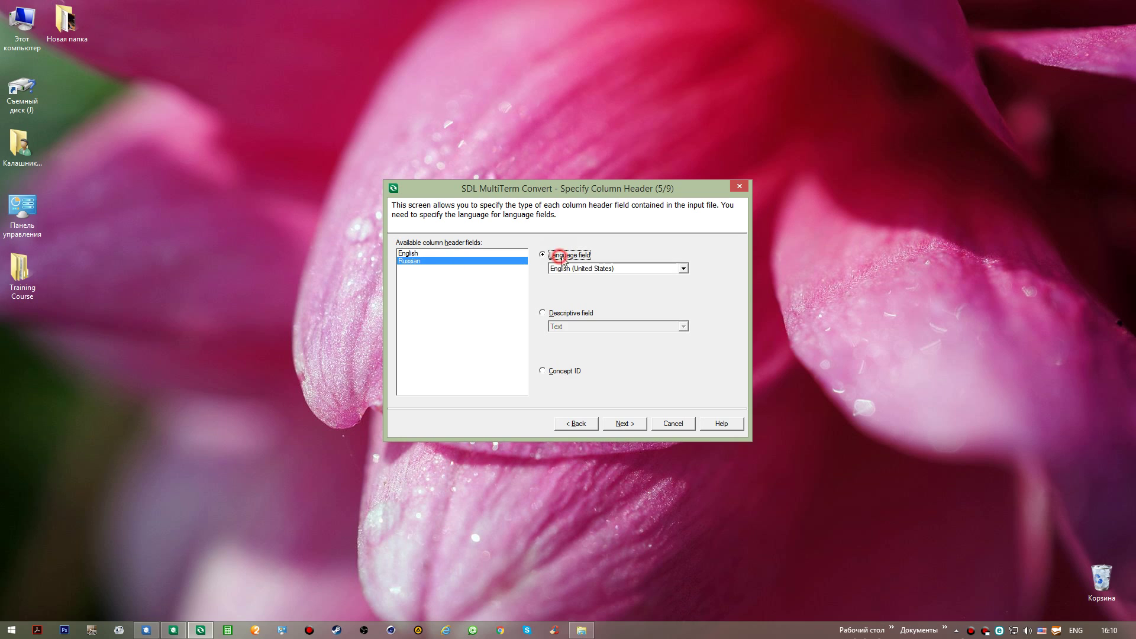
left_click(684, 269)
left_click_drag(684, 298, 685, 315)
left_click(685, 293)
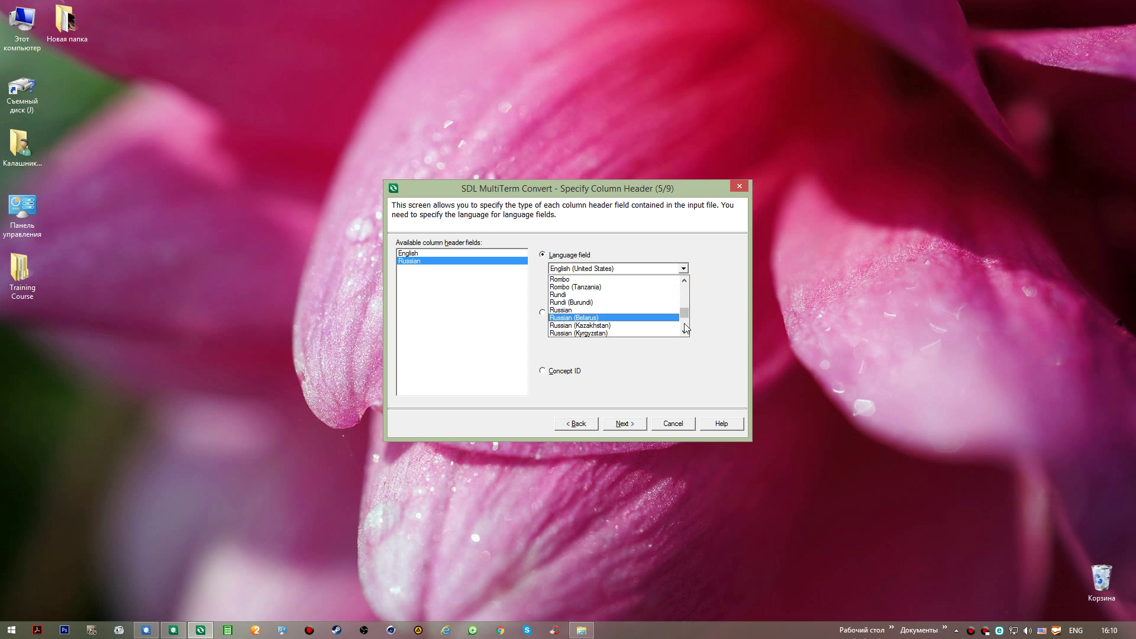
scroll(592, 314, "down", 1)
left_click(587, 297)
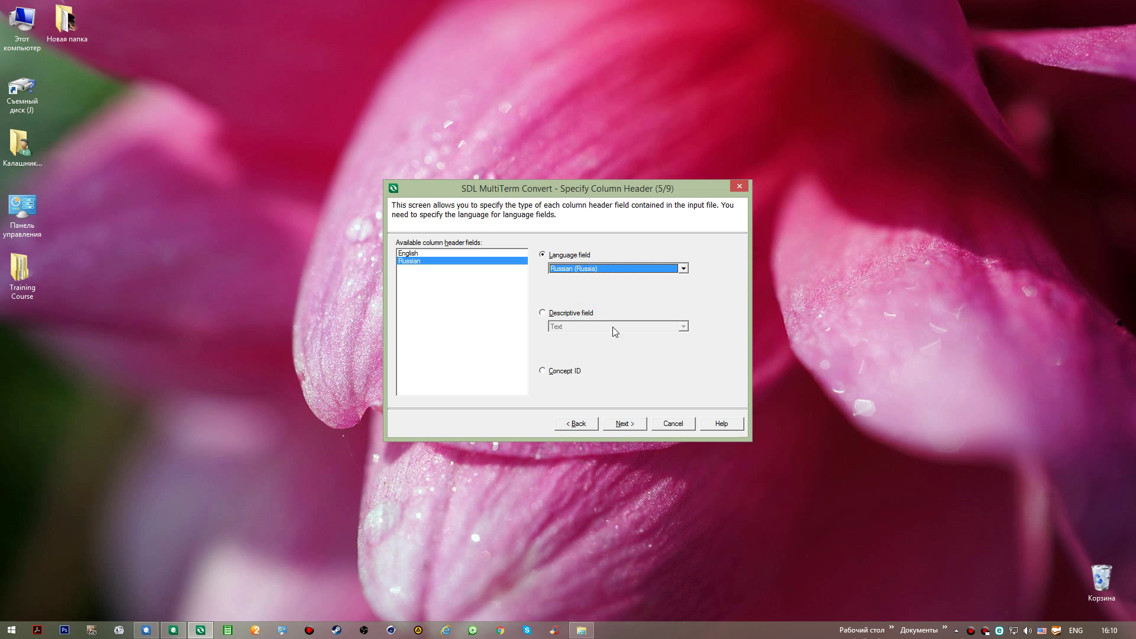
- Accept the column settings and remaining defaults, and run the glossary conversion to MultiTerm XML
left_click(636, 423)
left_click(618, 424)
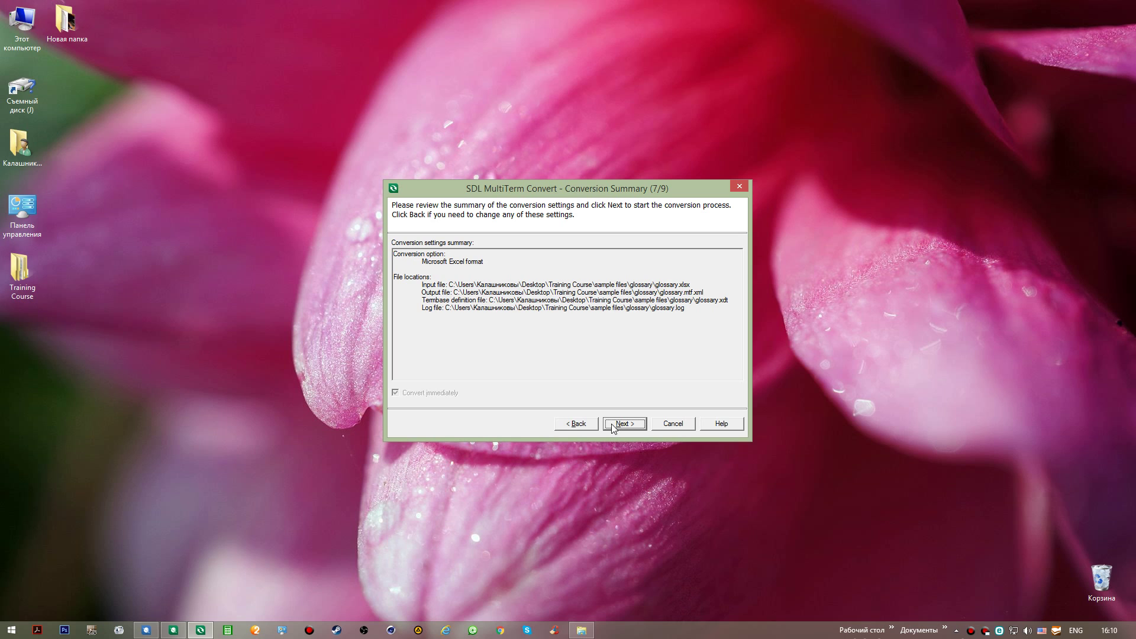
left_click(631, 425)
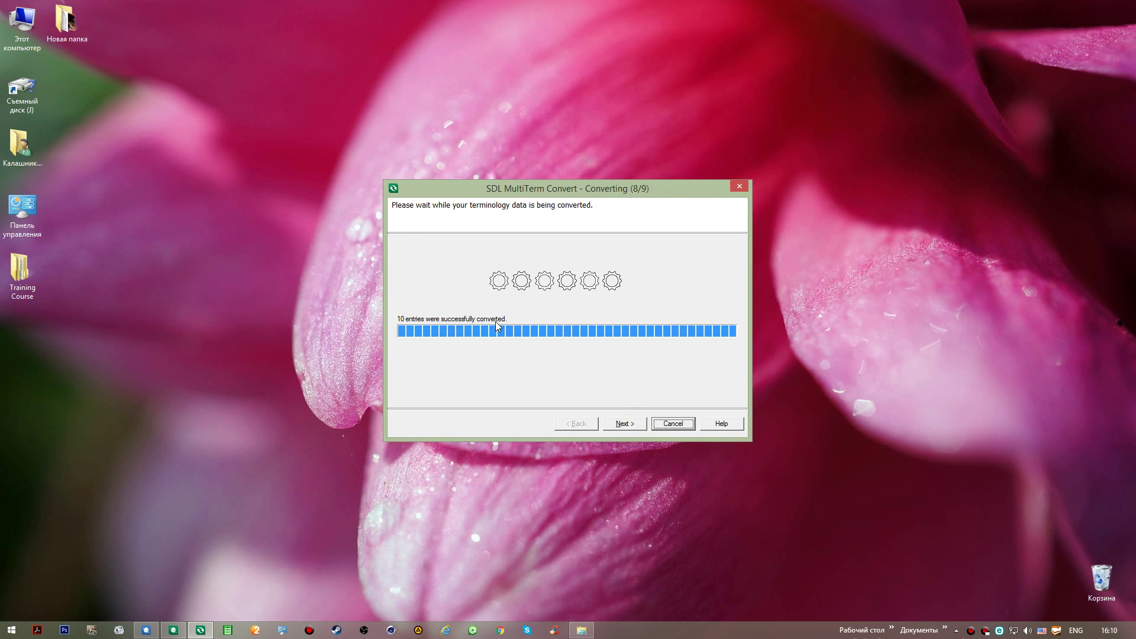
- Close the completed conversion wizard and show the glossary folder with the converted files, moved out of the way for reference
left_click(638, 424)
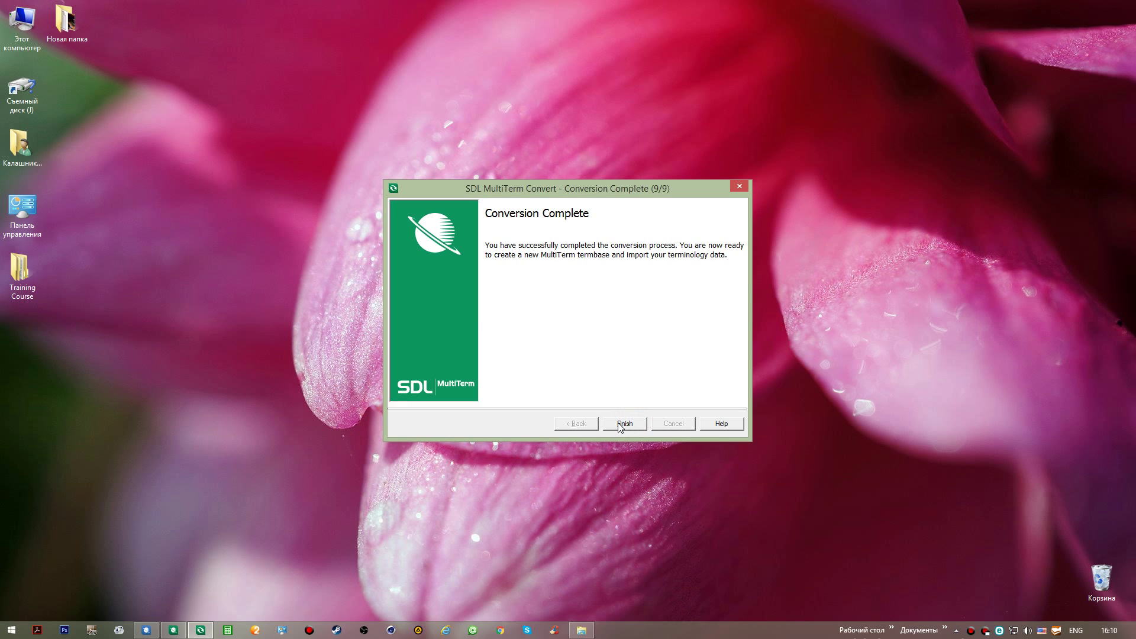
left_click(620, 424)
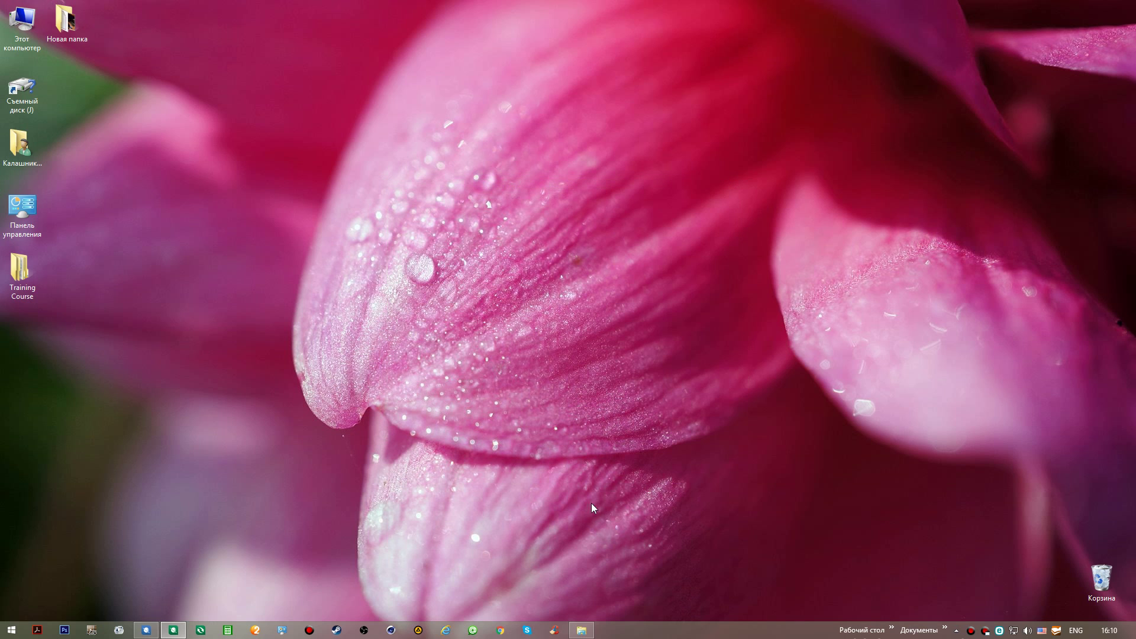
left_click(582, 628)
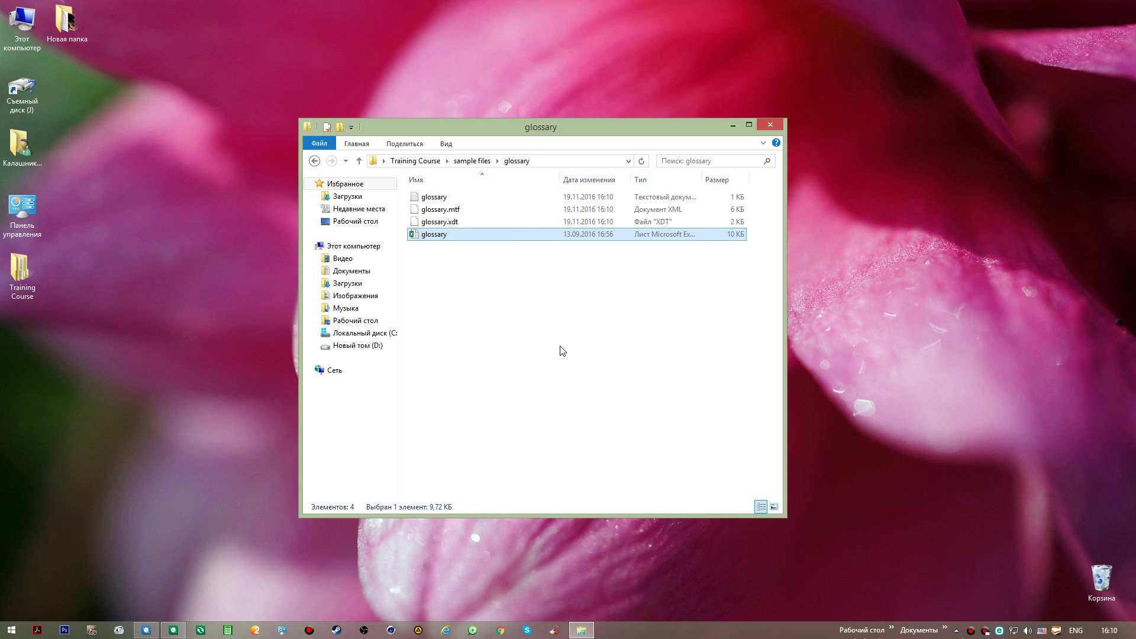
left_click_drag(757, 223, 602, 196)
left_click(556, 325)
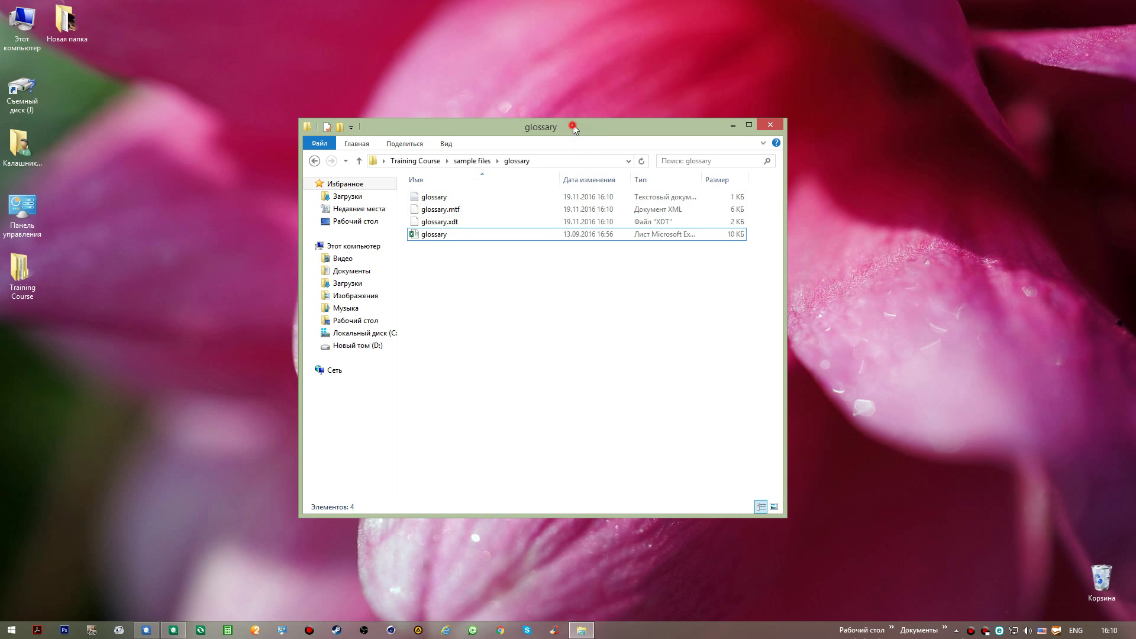
left_click_drag(573, 127, 586, 502)
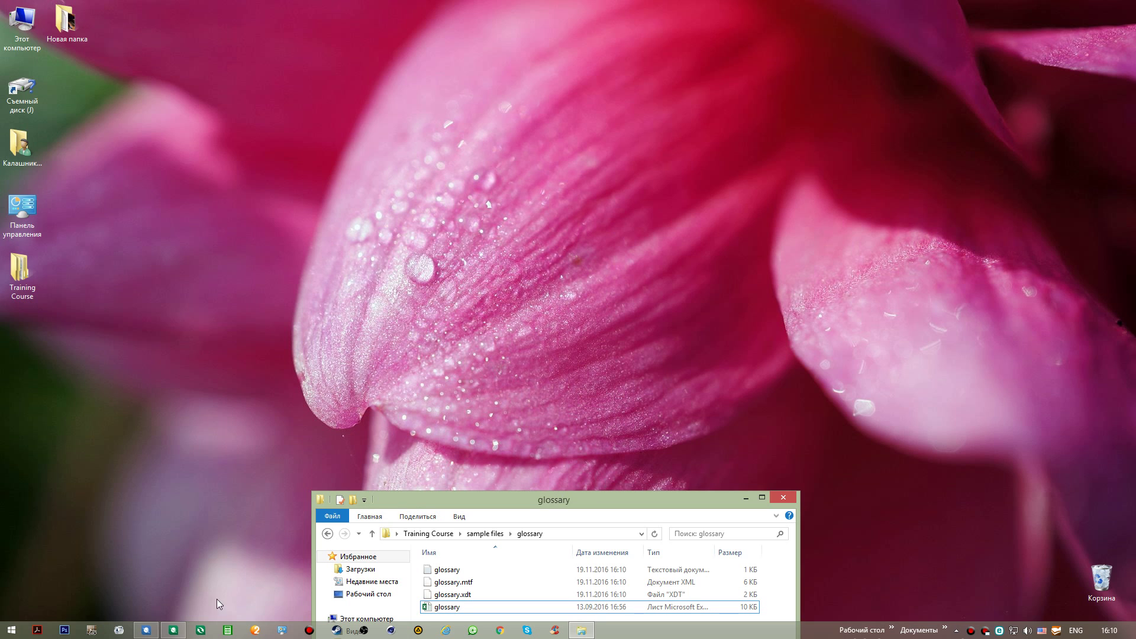
- Switch to SDL MultiTerm and start creating a new termbase, keeping its save dialog in view
left_click(173, 632)
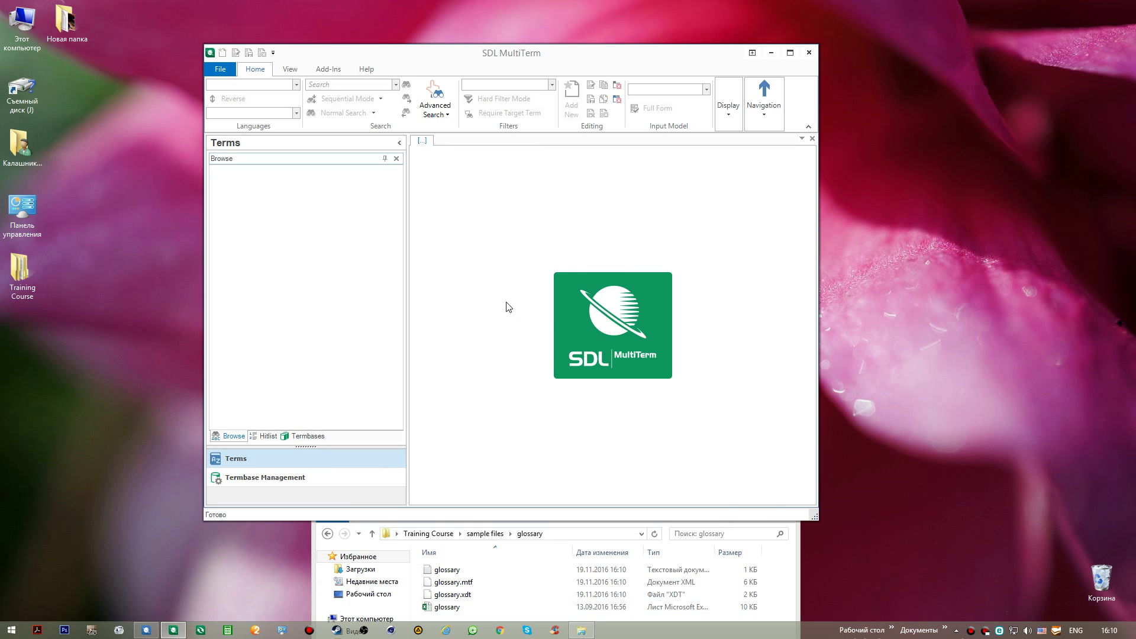
left_click_drag(562, 62, 588, 50)
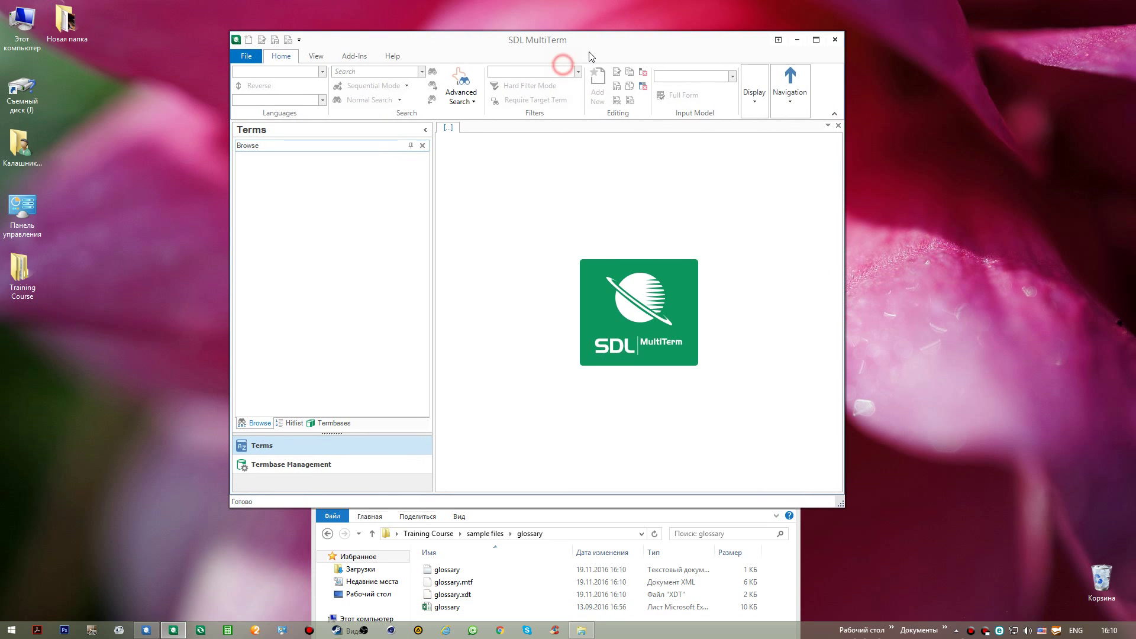
left_click(246, 56)
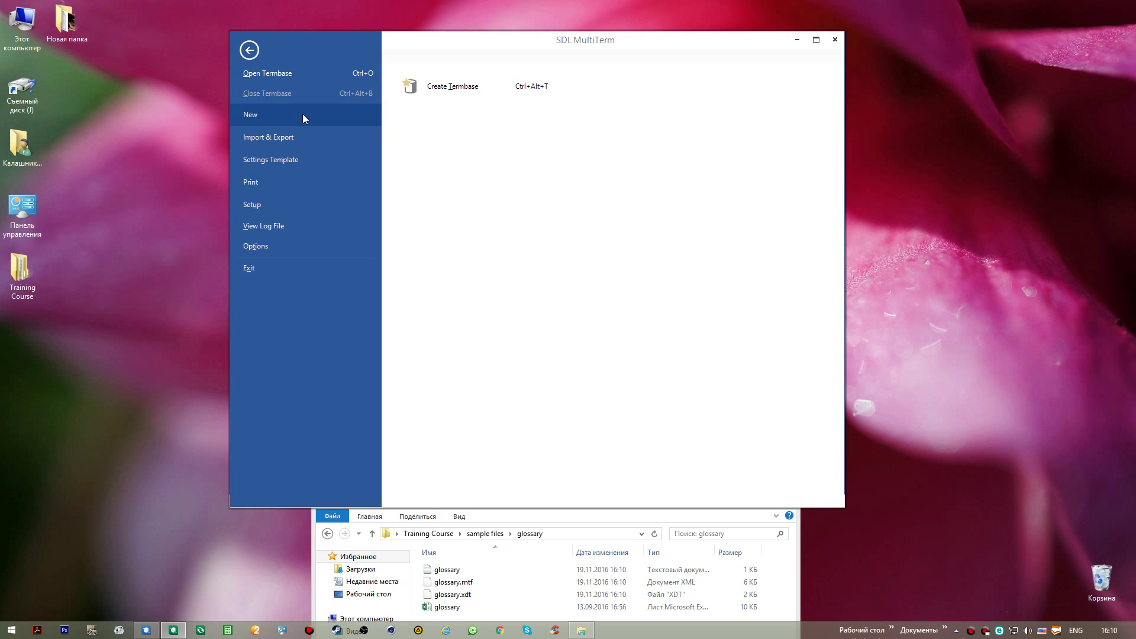
left_click(439, 91)
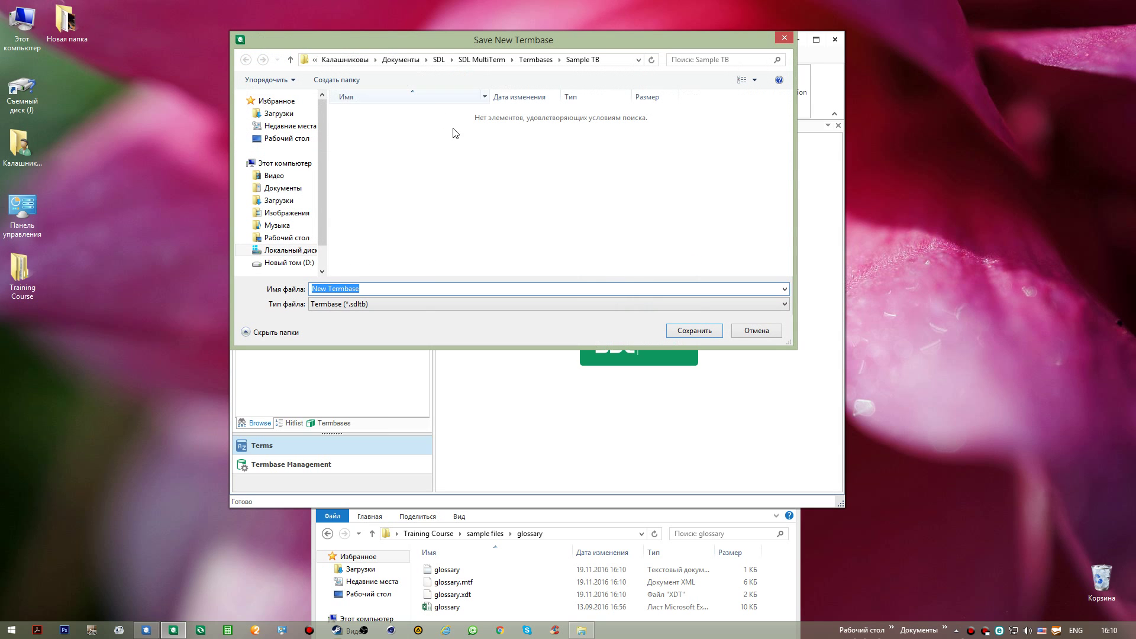
left_click_drag(512, 41, 538, 106)
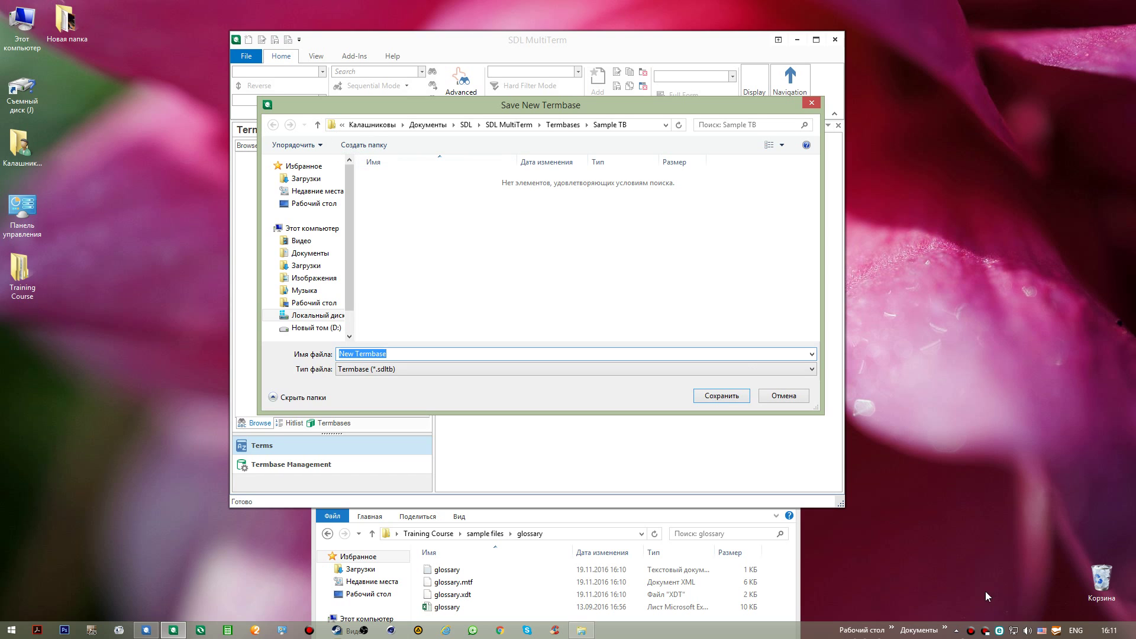
- Examine the Termbases folder under Documents > SDL > SDL MultiTerm, including its Sample TB subfolder, in File Explorer
left_click(945, 629)
mouse_move(968, 571)
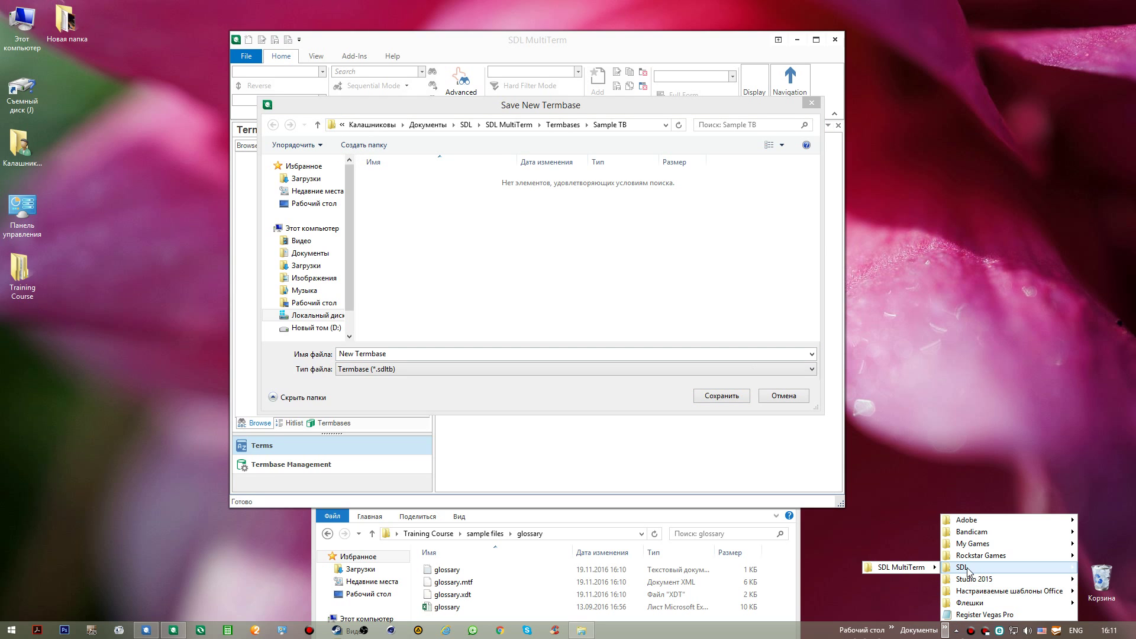
left_click(918, 569)
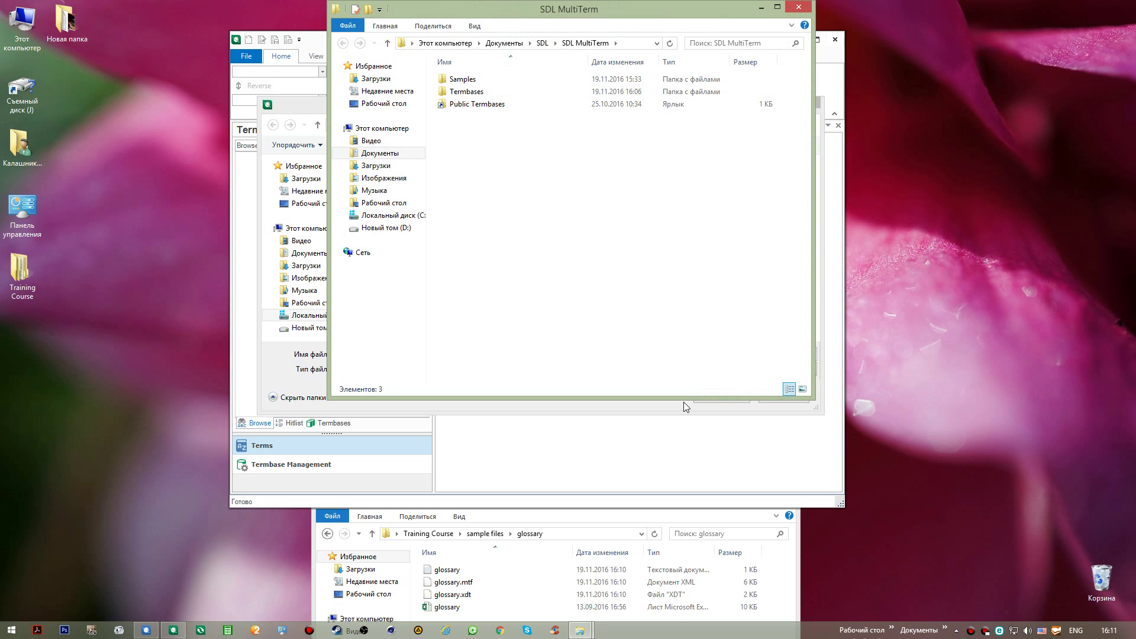
left_click_drag(625, 11, 627, 140)
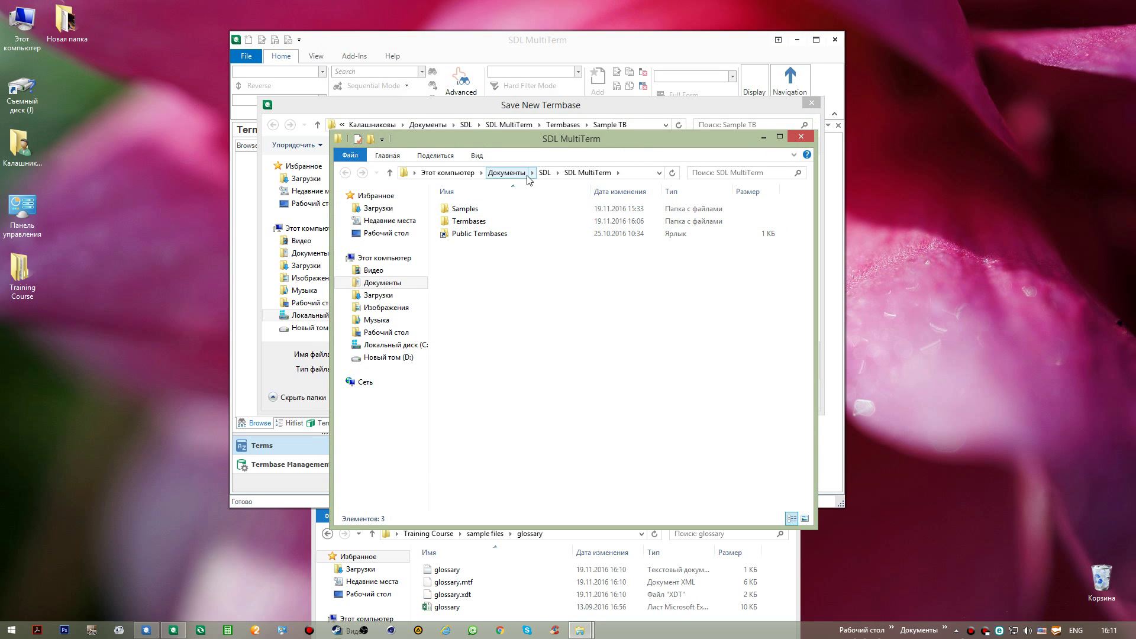
double_click(482, 222)
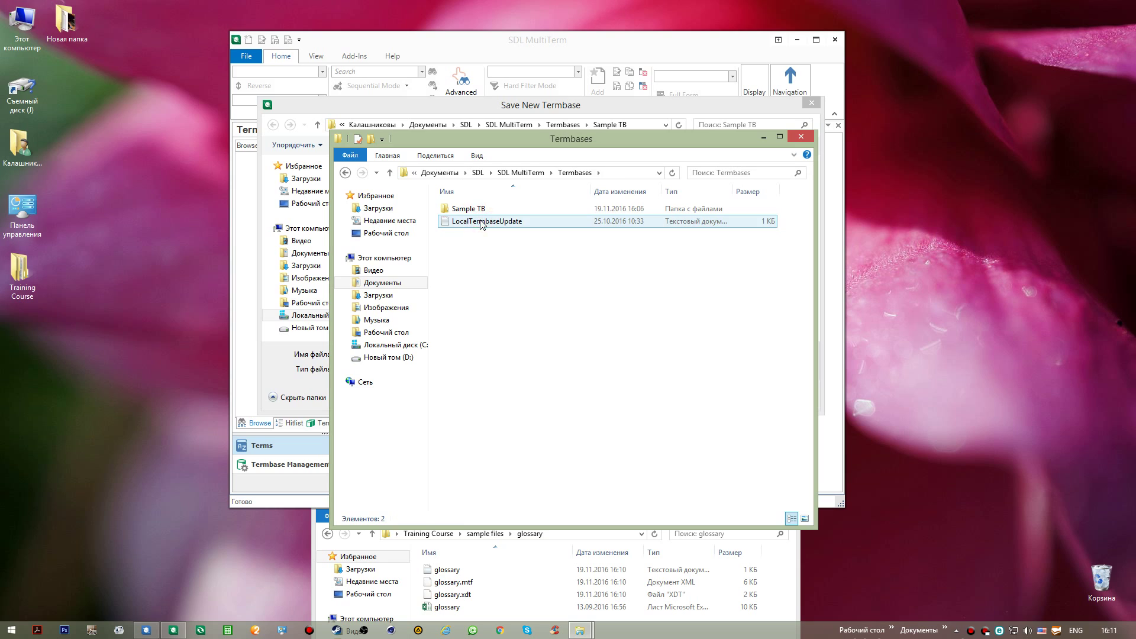
left_click(490, 209)
double_click(490, 209)
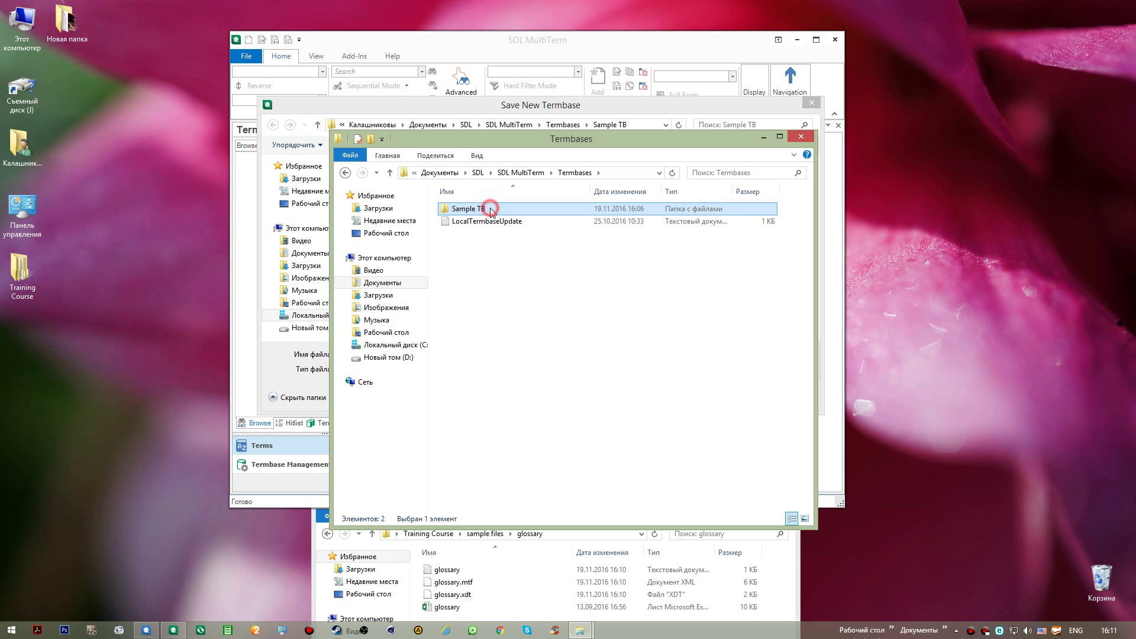
left_click(390, 174)
left_click(800, 138)
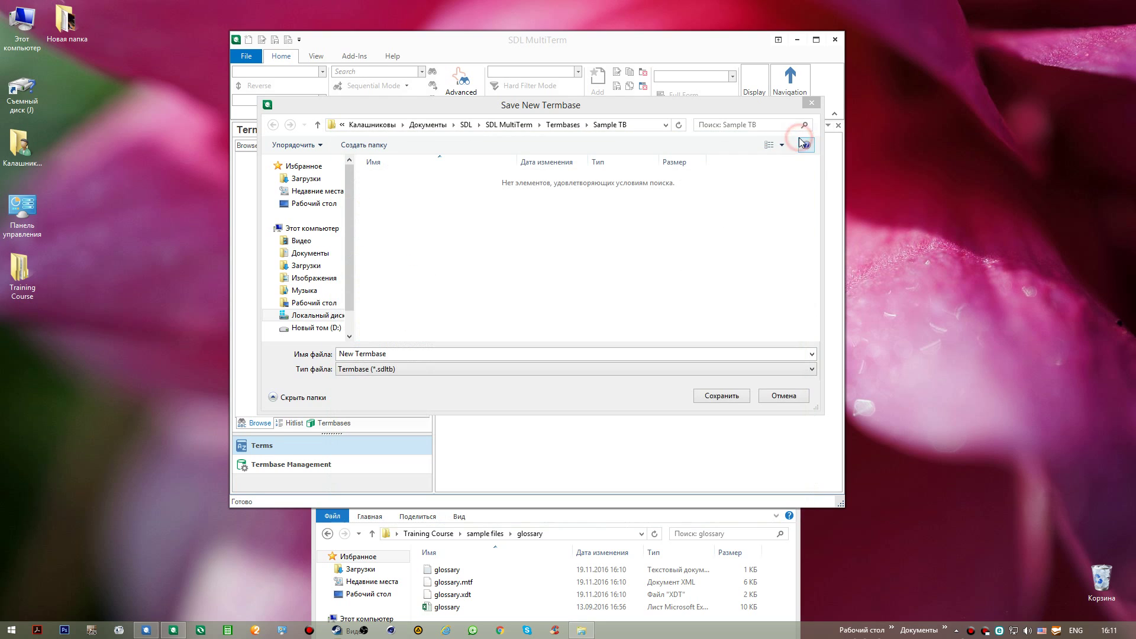
- Save the new termbase in the Sample TB folder, replacing "New" with "Sample" in its file name
left_click(417, 355)
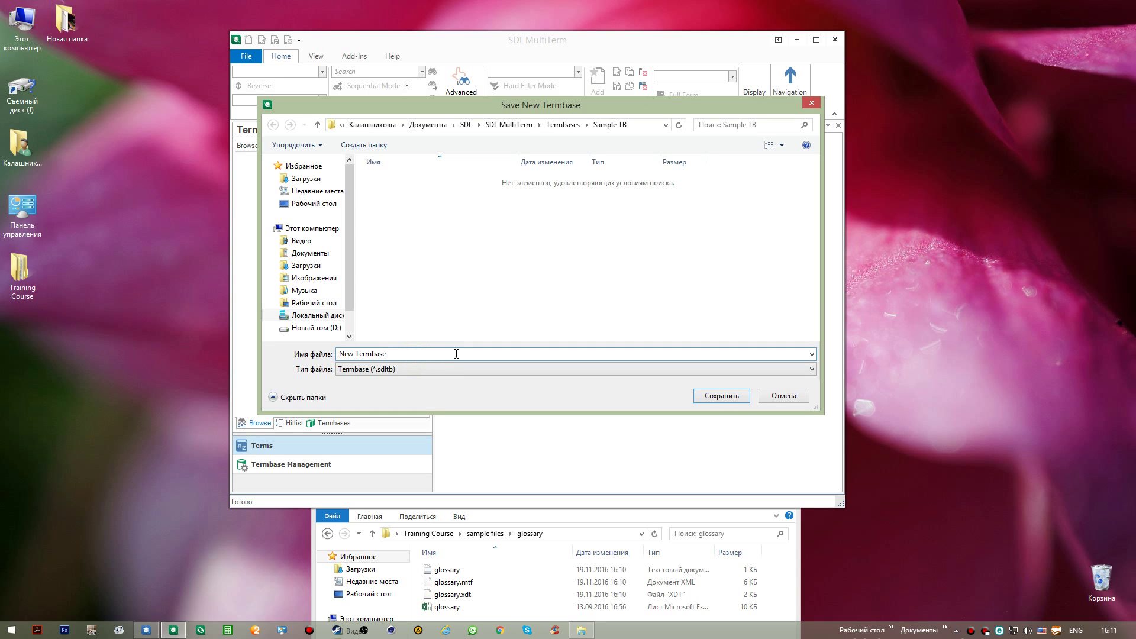
key("Home")
type("Sample")
key("ctrl+shift+Right")
key("Delete")
left_click(711, 401)
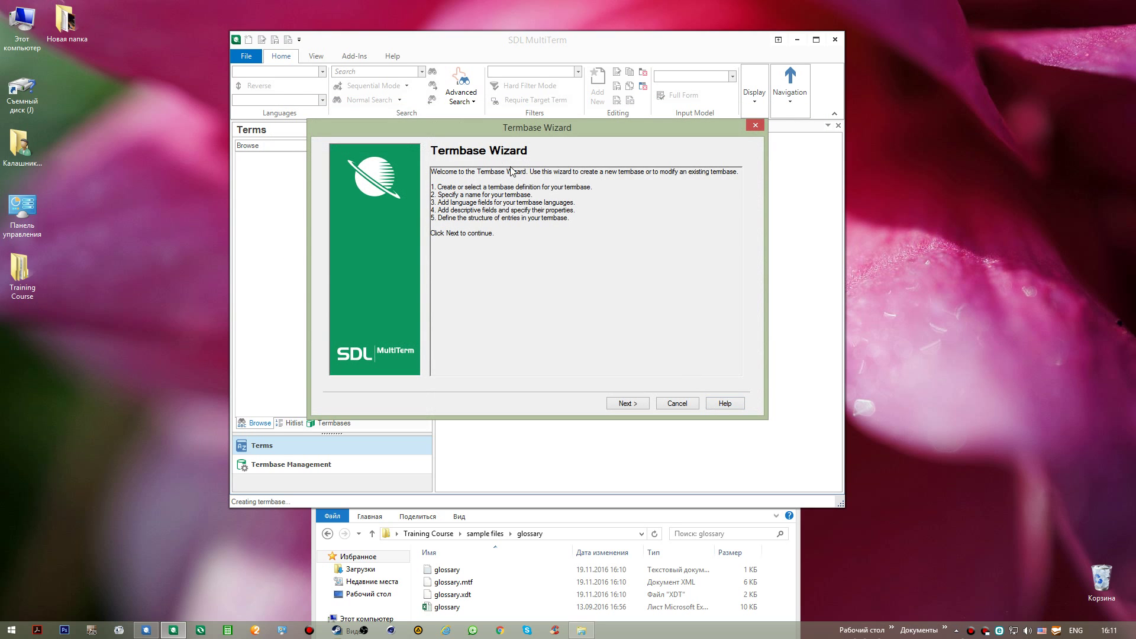
- Load glossary.xdt from Desktop > Training Course > sample files > glossary as the existing termbase definition file
left_click(633, 405)
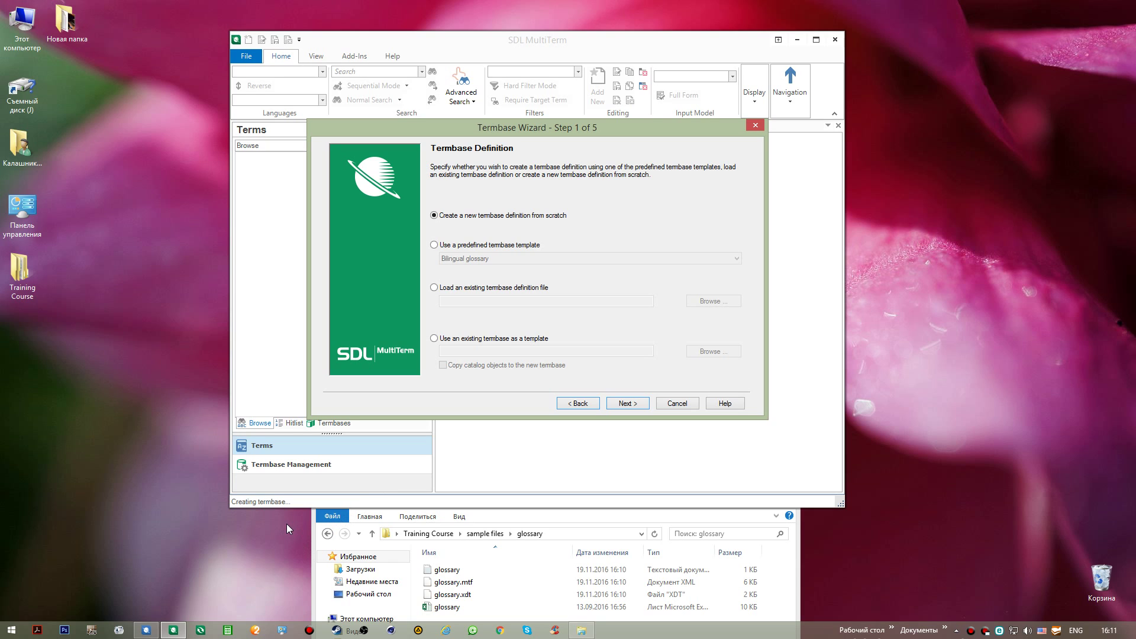
left_click(434, 288)
left_click(711, 302)
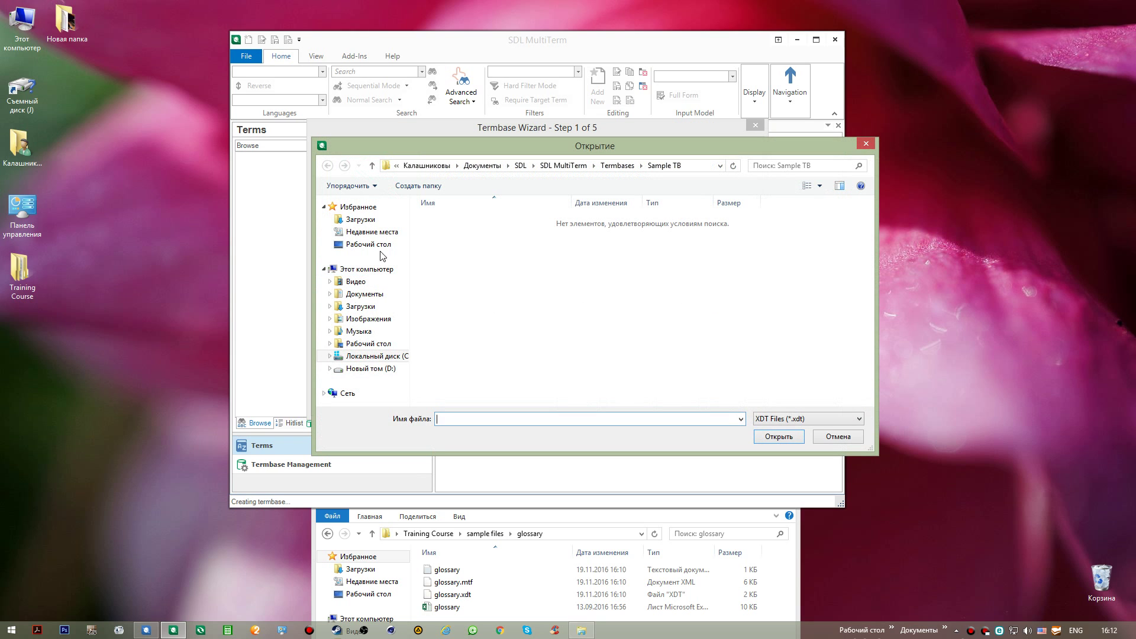
left_click(380, 246)
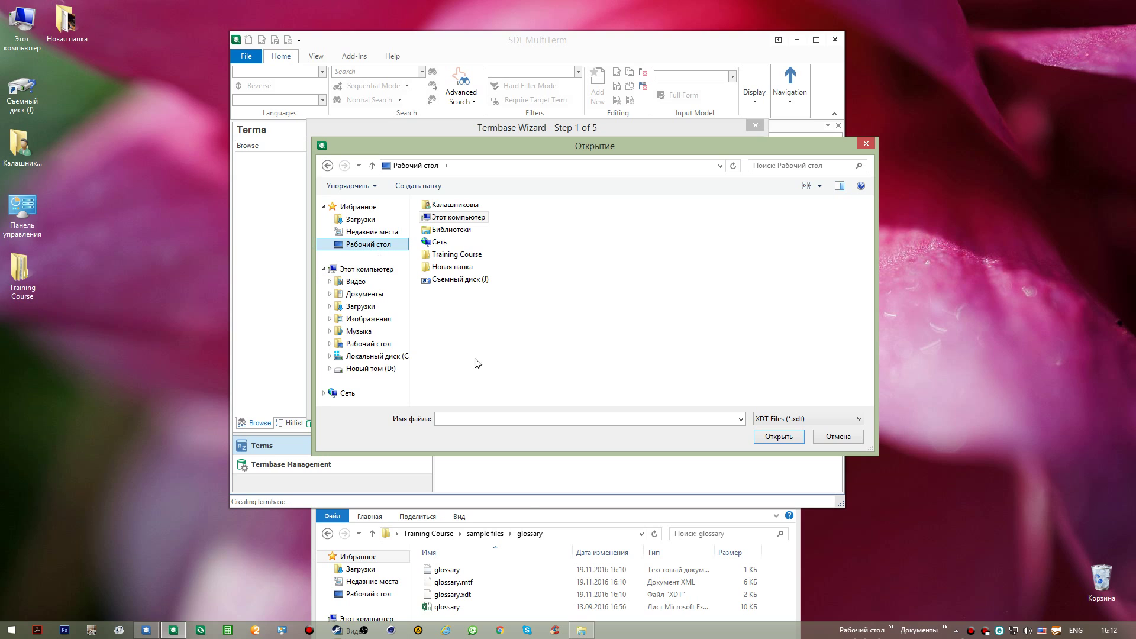
left_click(508, 599)
left_click(549, 143)
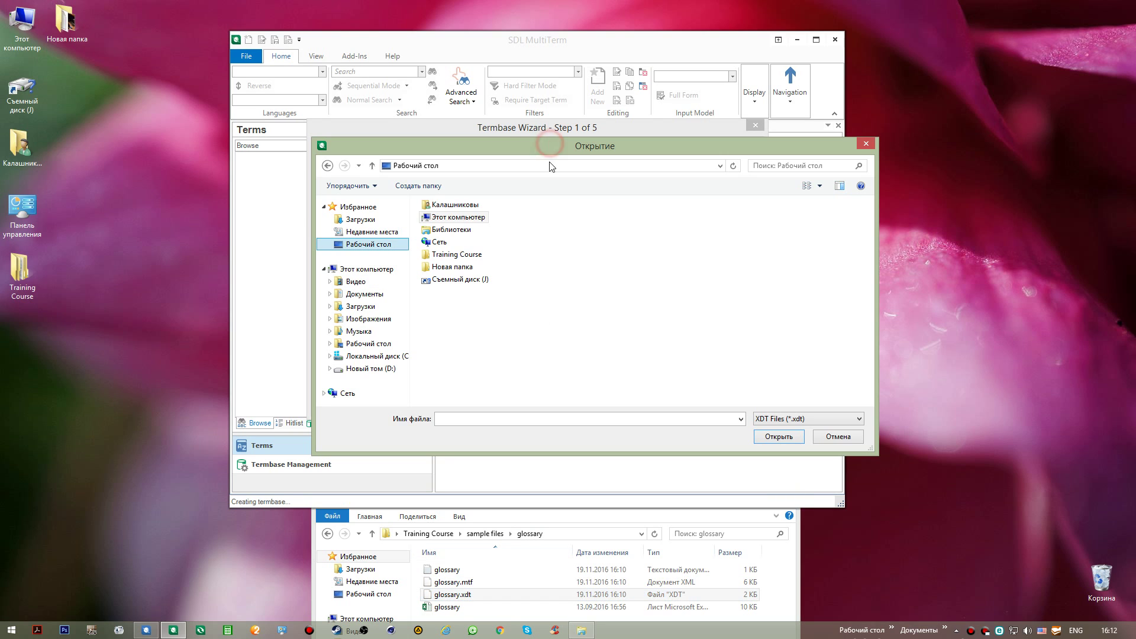
left_click(451, 255)
double_click(453, 255)
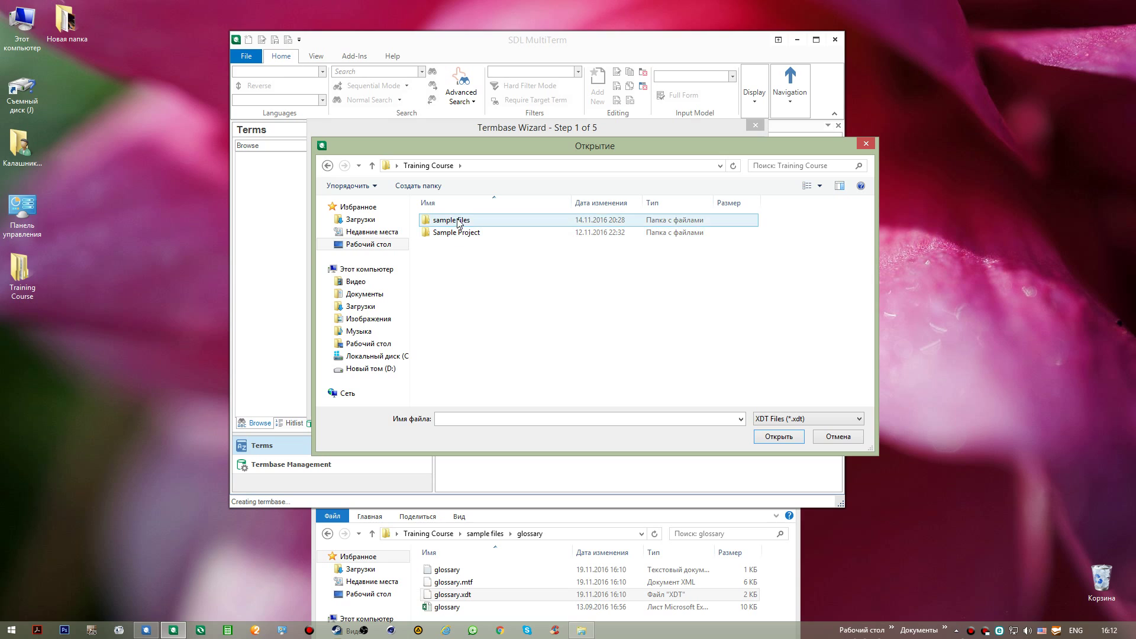
double_click(455, 221)
double_click(459, 256)
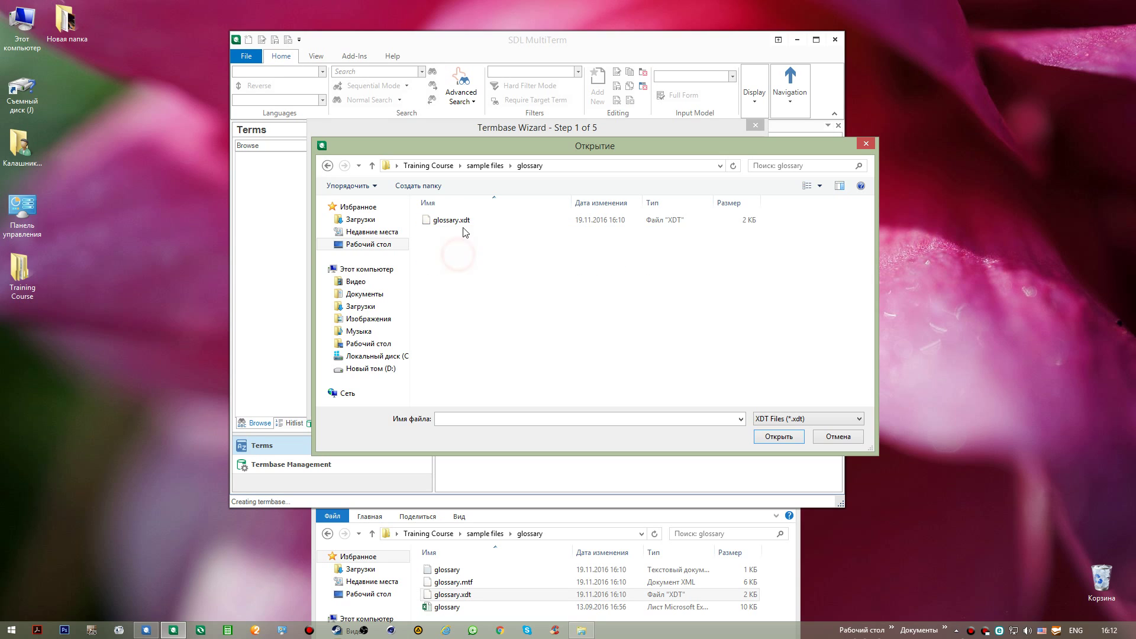
double_click(464, 221)
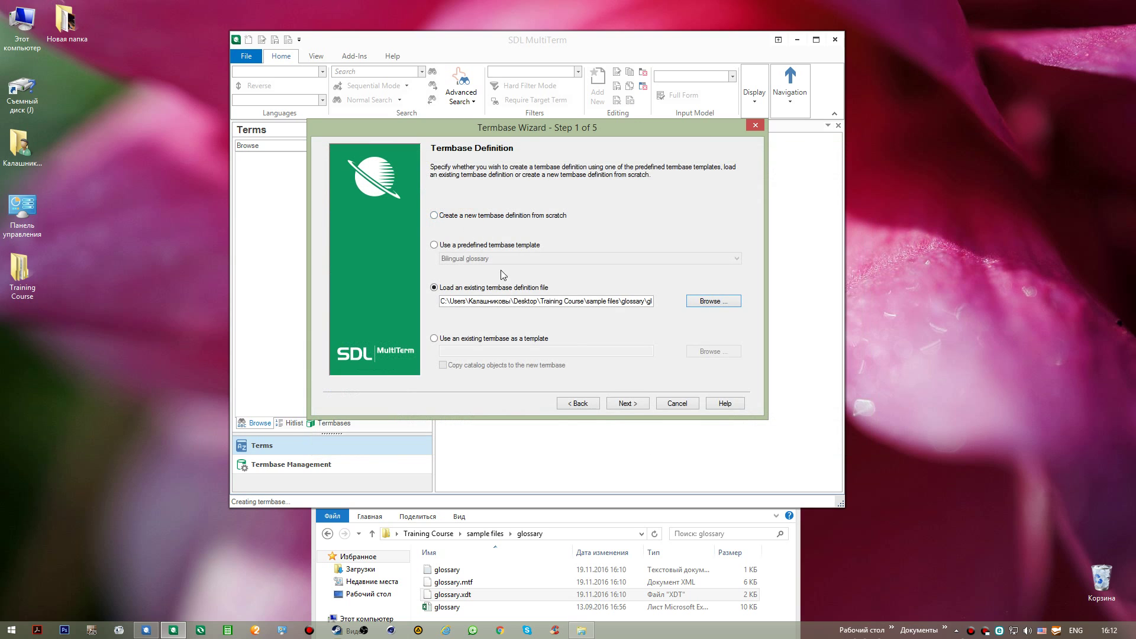
left_click(621, 405)
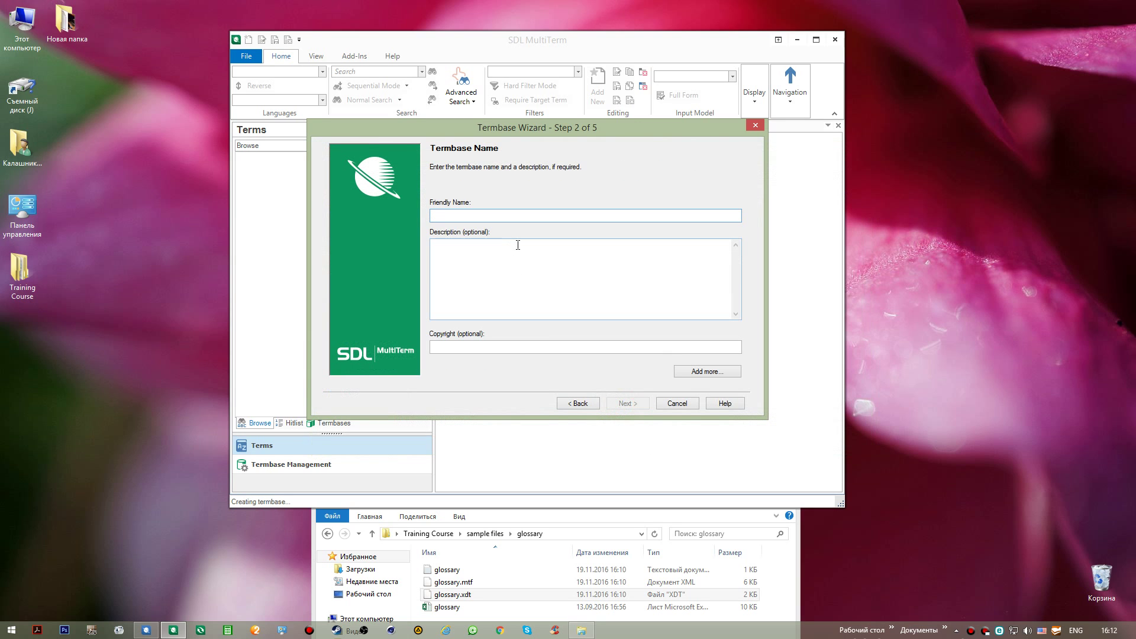
- Give the termbase the friendly name En-Ru, accept the loaded language, descriptive field and entry structure settings, and complete the wizard
type("En-Ru")
left_click(624, 403)
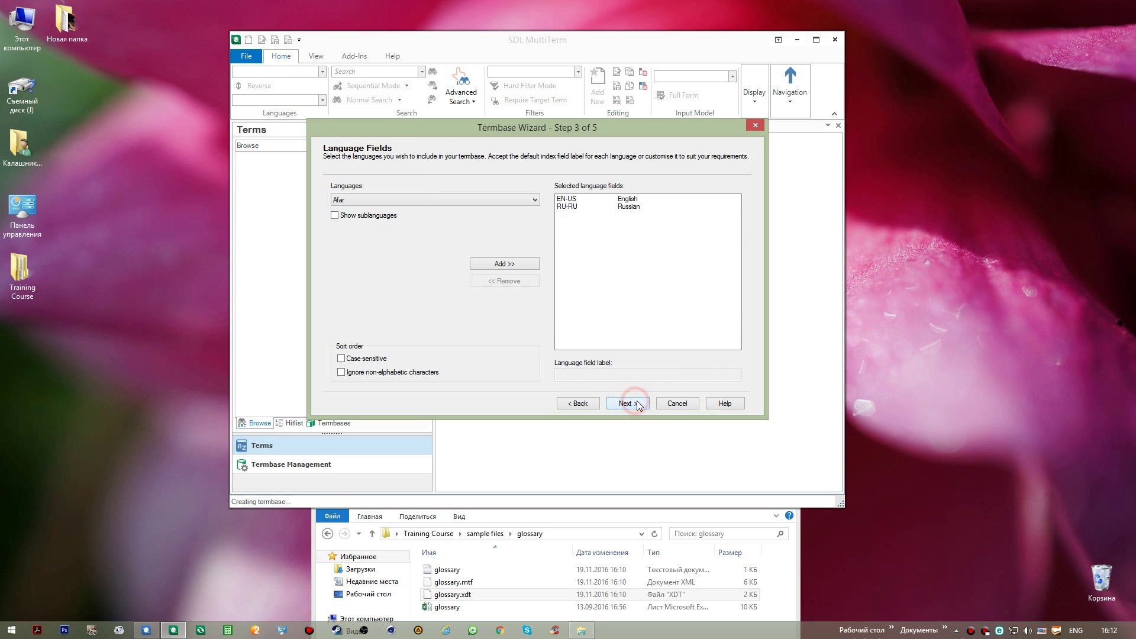
left_click(638, 404)
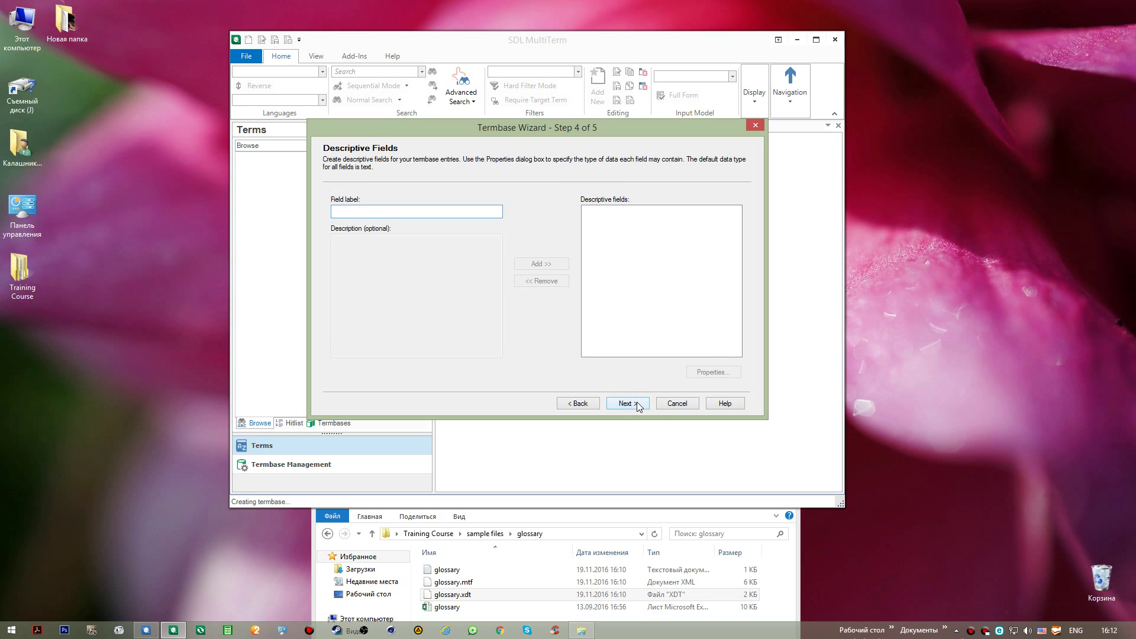
left_click(640, 405)
left_click(643, 407)
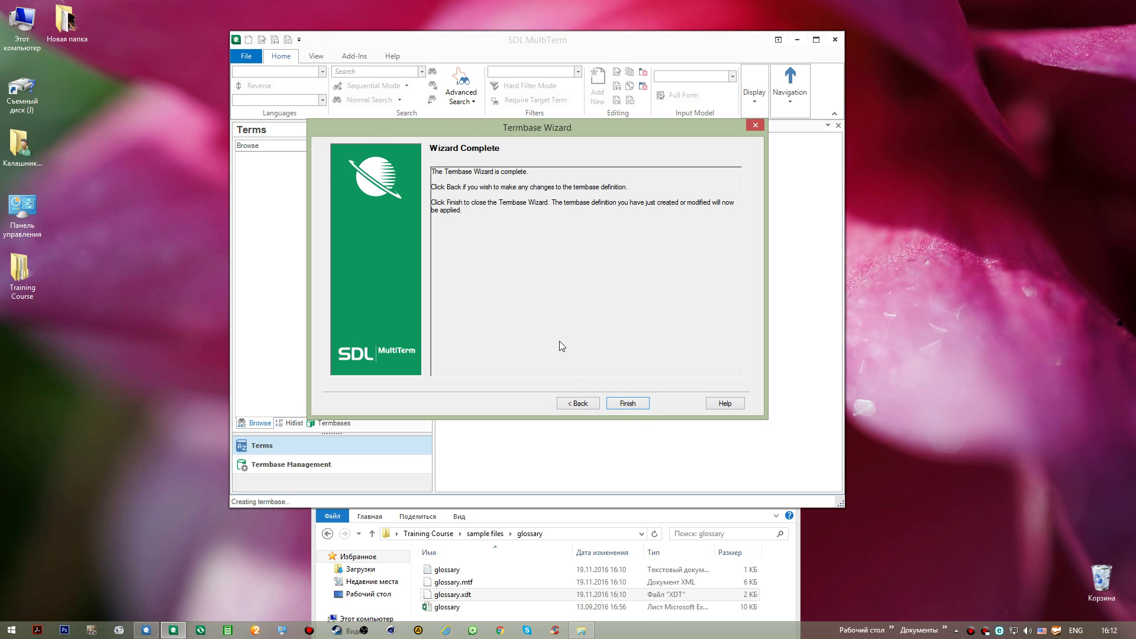
left_click(622, 404)
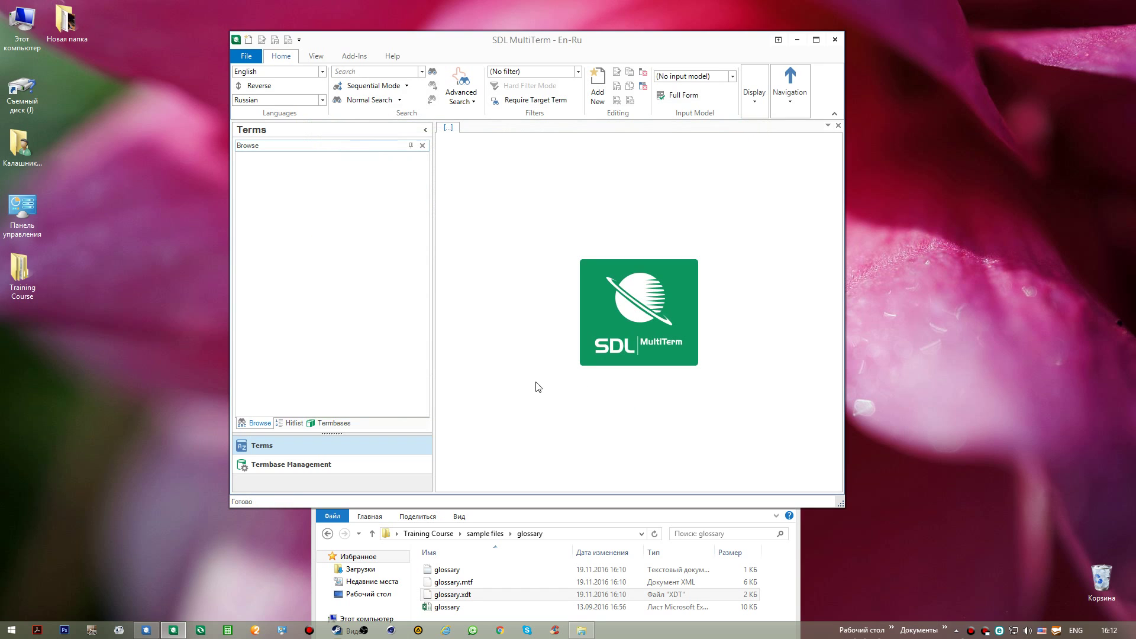
- Start an import into the En-Ru termbase, choosing glossary.mtf.xml from the glossary folder as the import file with its default log file
left_click(333, 423)
left_click(258, 158)
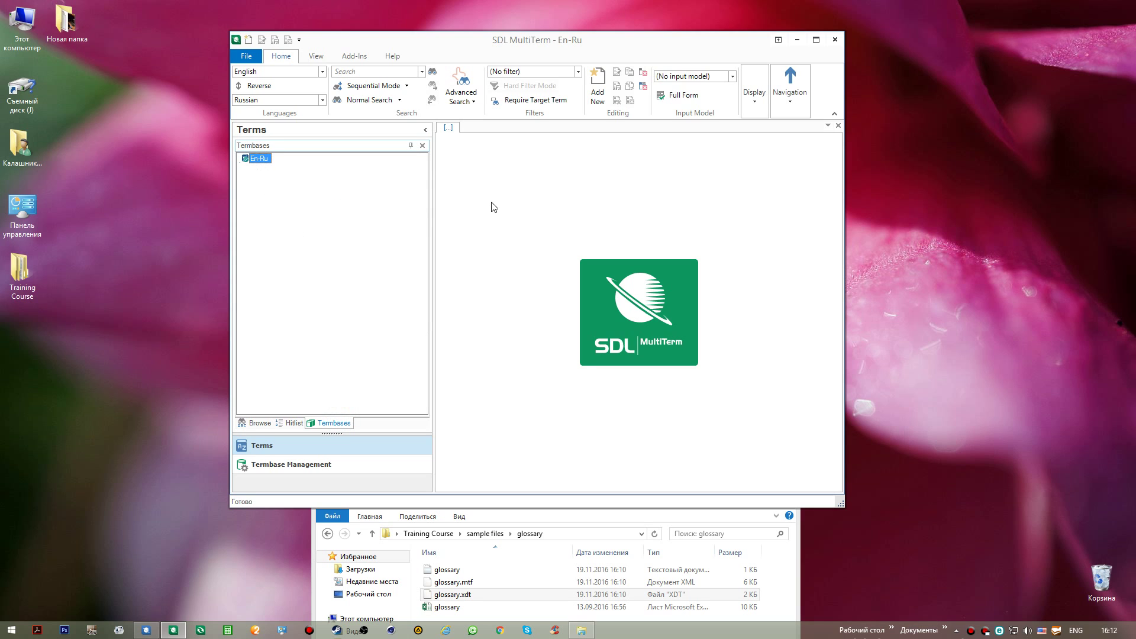
right_click(264, 160)
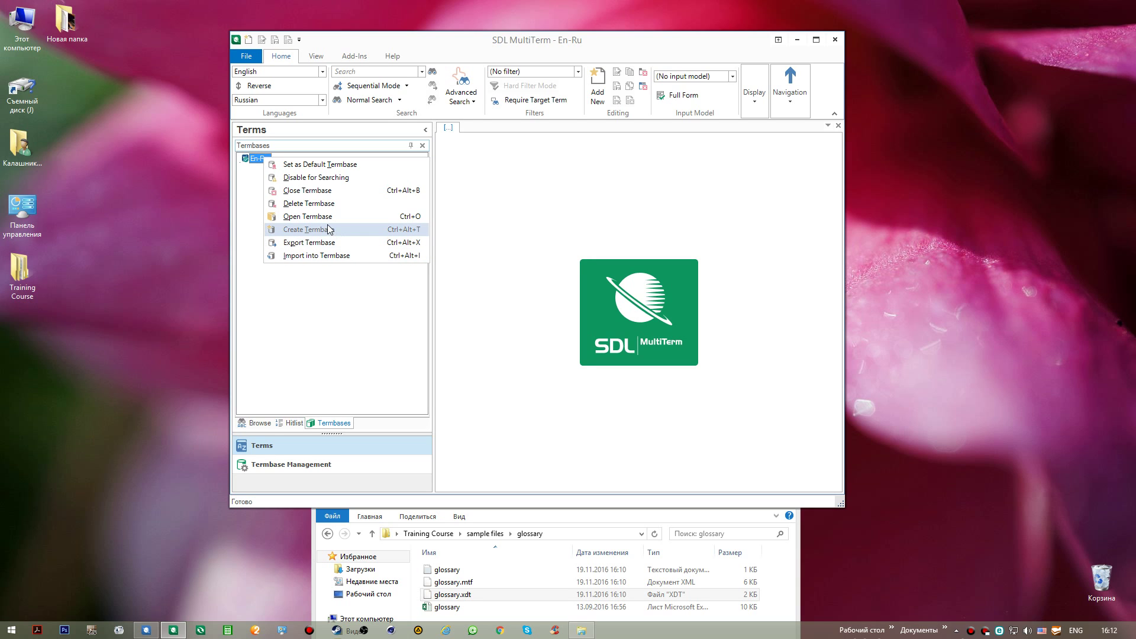
left_click(253, 160)
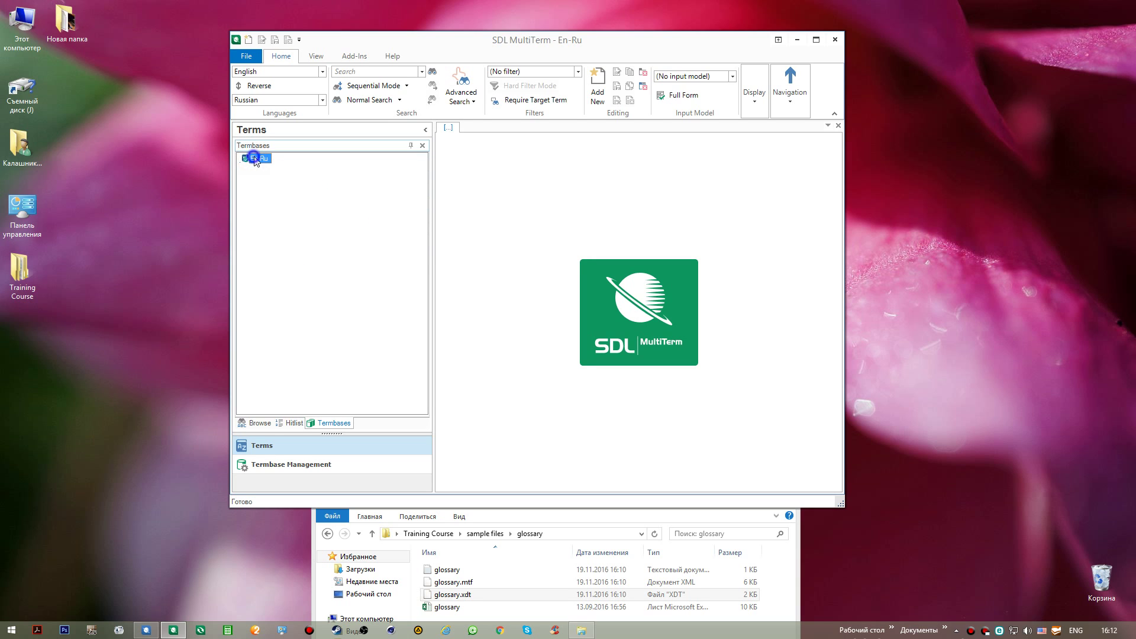
right_click(255, 161)
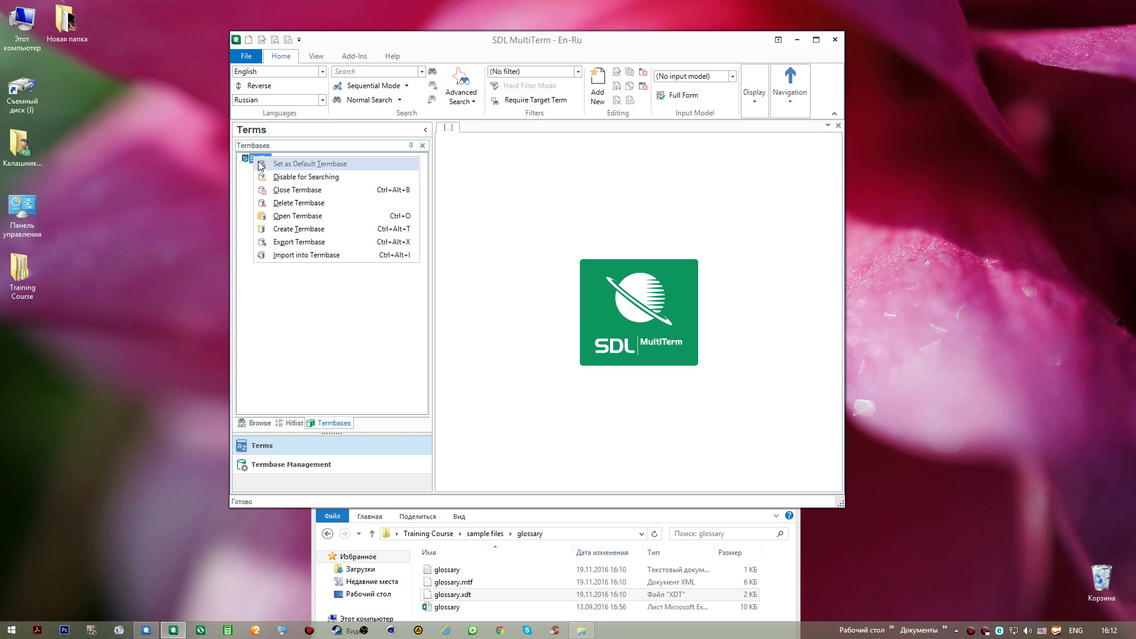
left_click(338, 253)
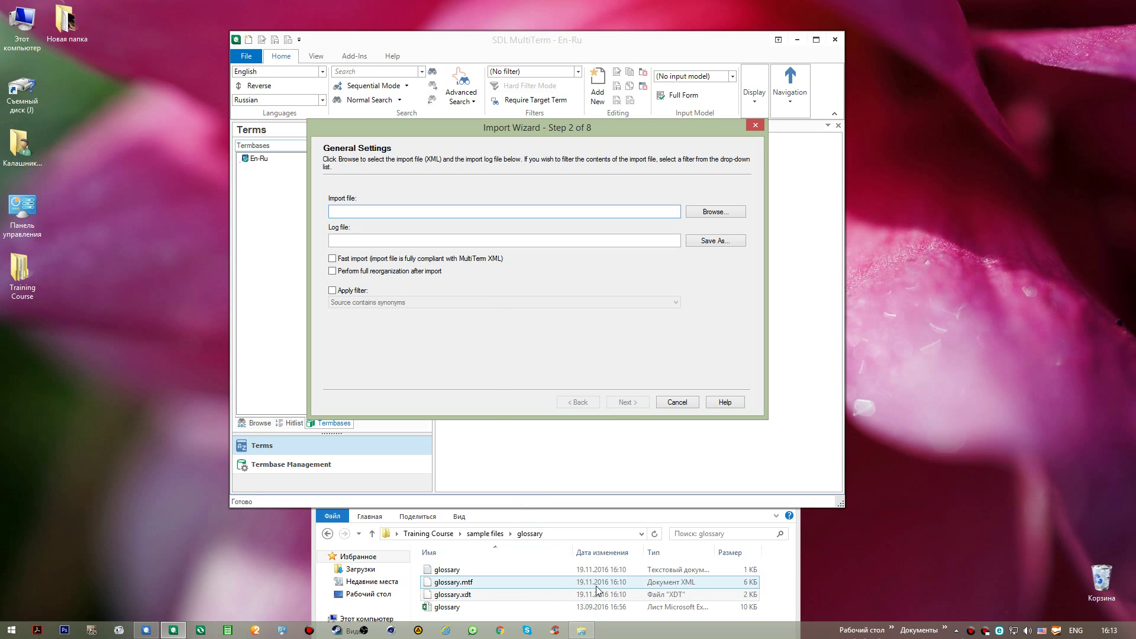
left_click(559, 582)
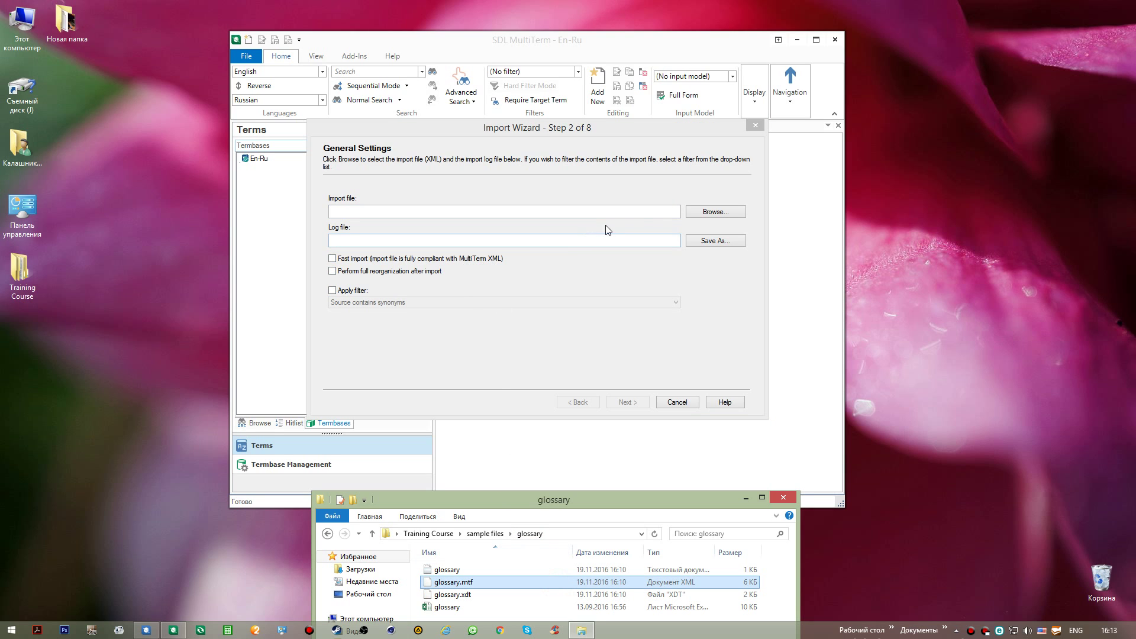
left_click(708, 212)
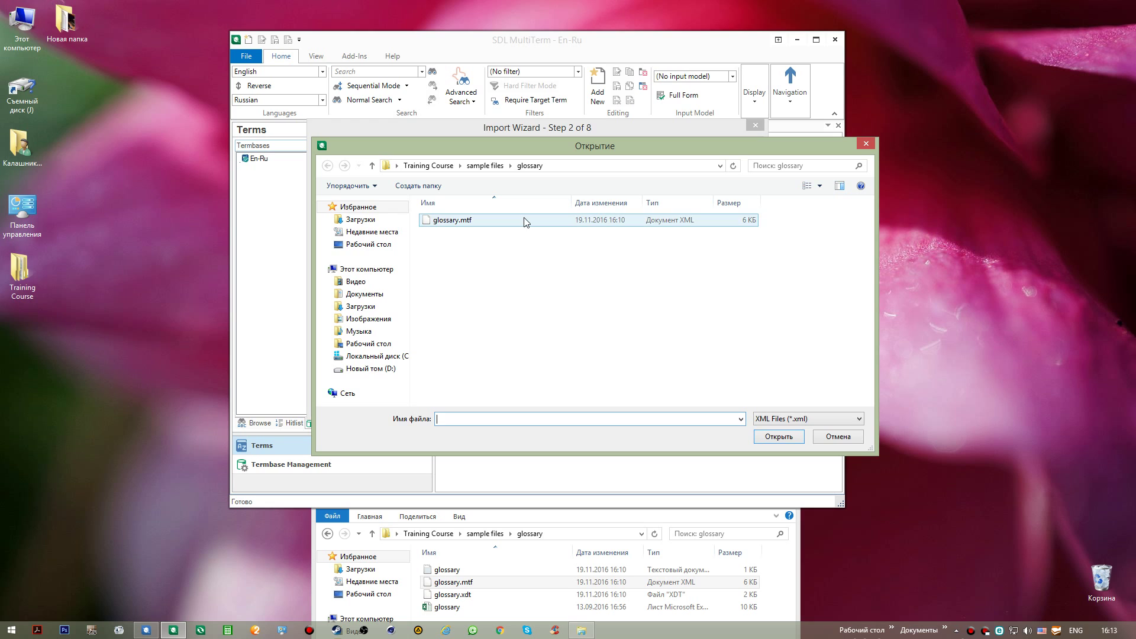
double_click(489, 221)
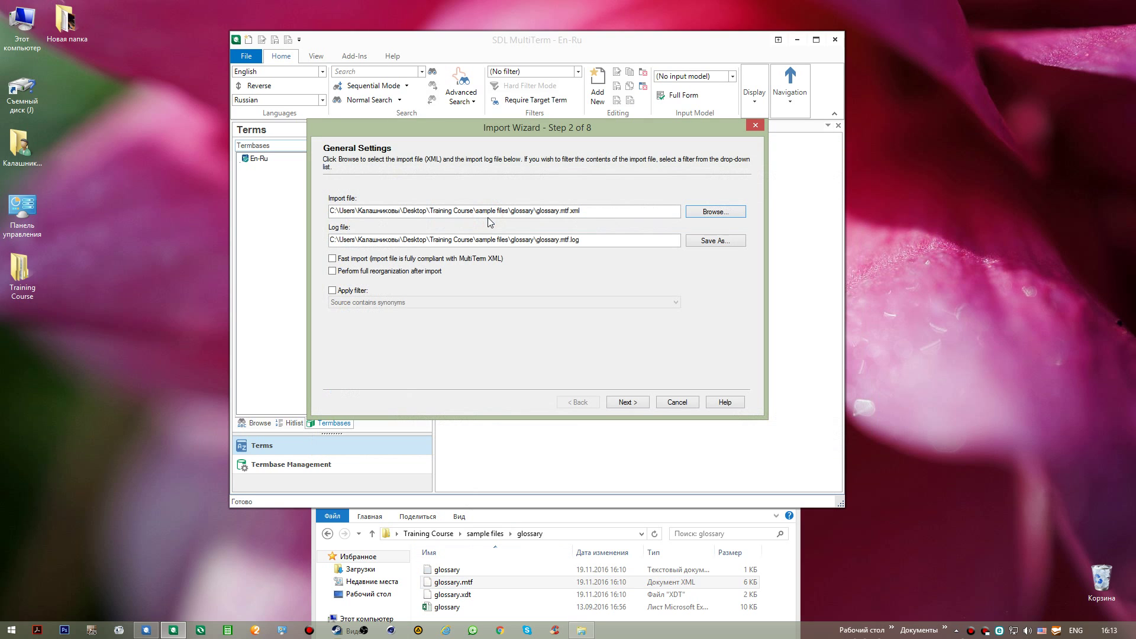
left_click(627, 405)
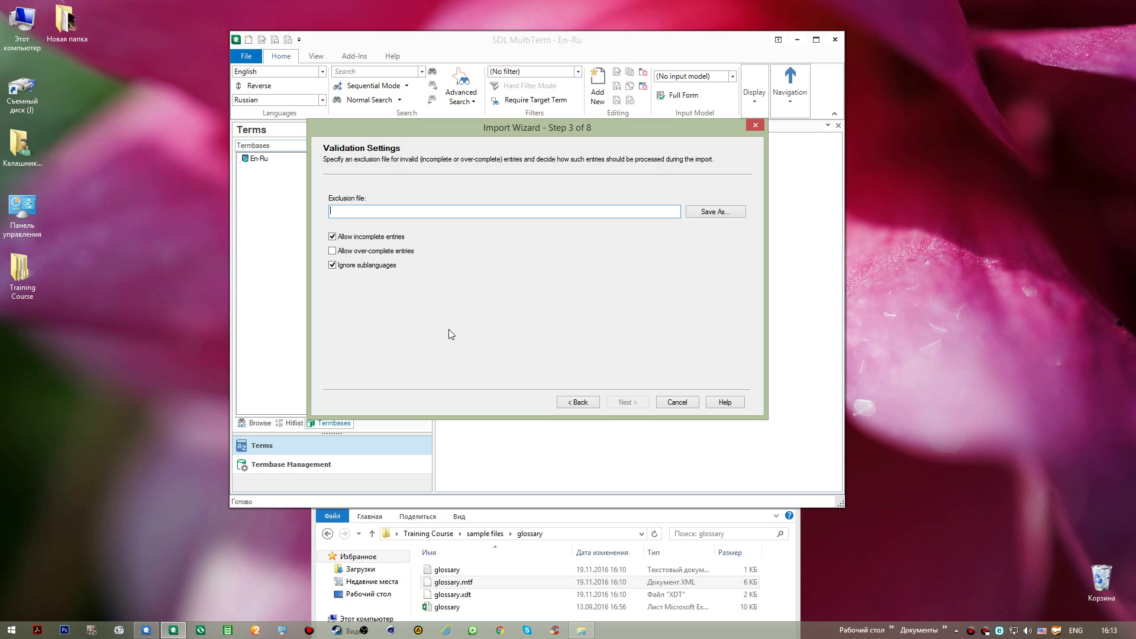
- Allow over-complete entries in the import validation settings and save the exclusion file as "exclusion" in the glossary folder
left_click(334, 251)
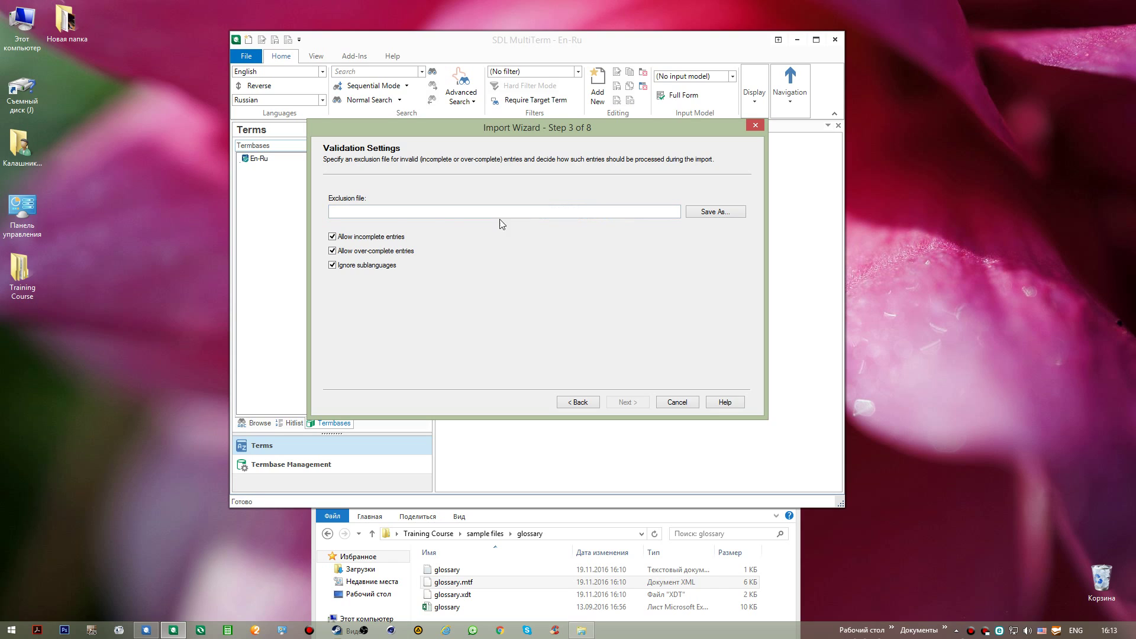
left_click(715, 212)
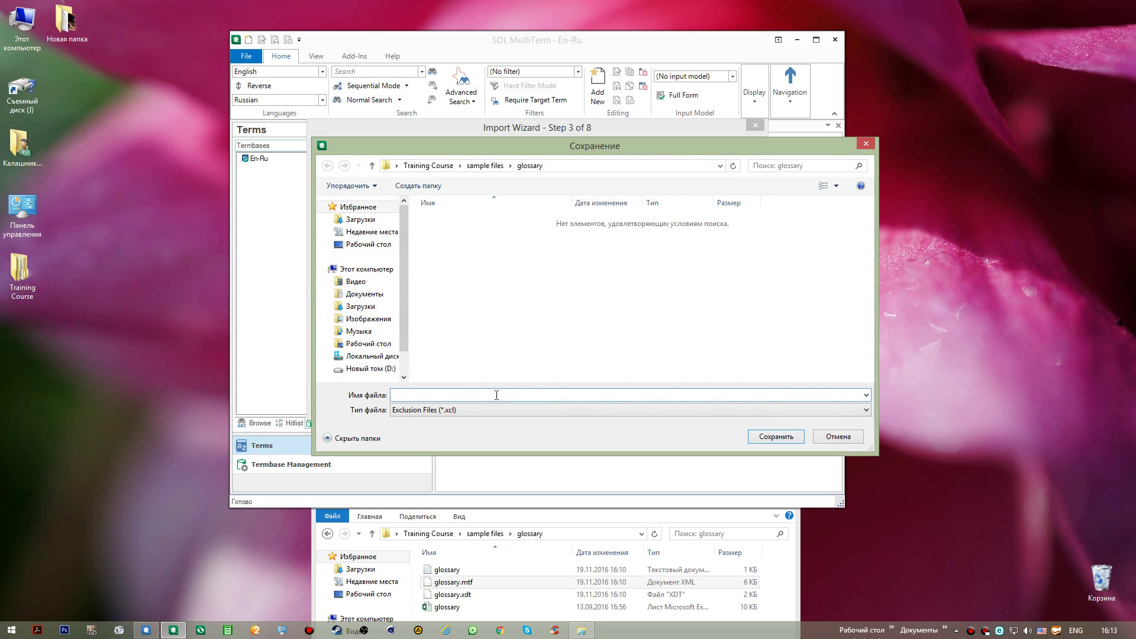
type("exclusion")
left_click(775, 436)
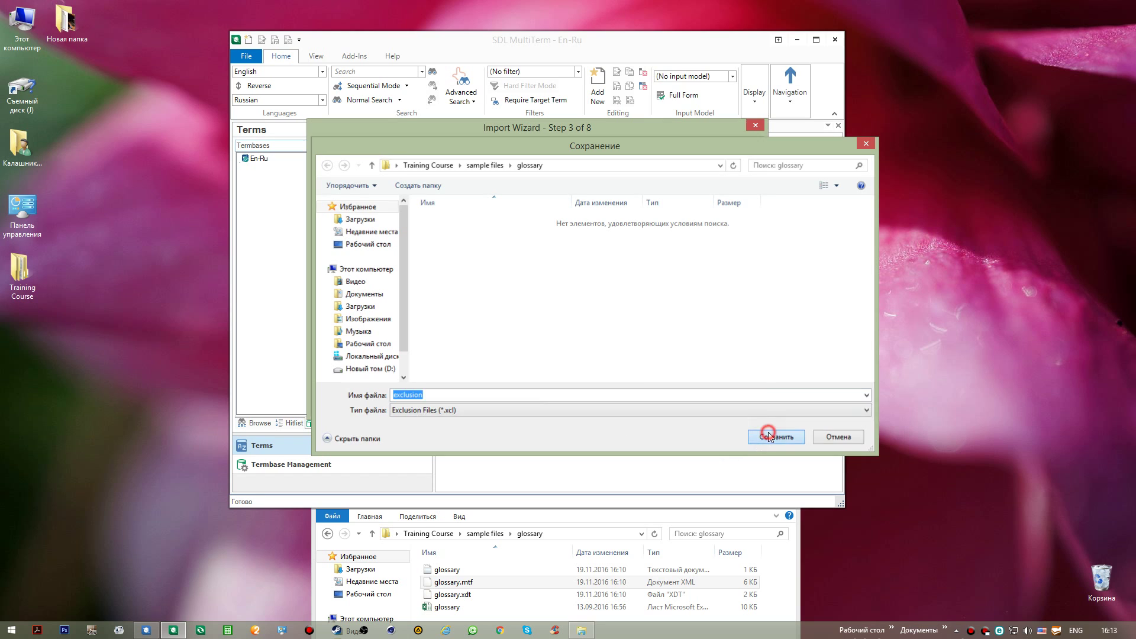
left_click(639, 403)
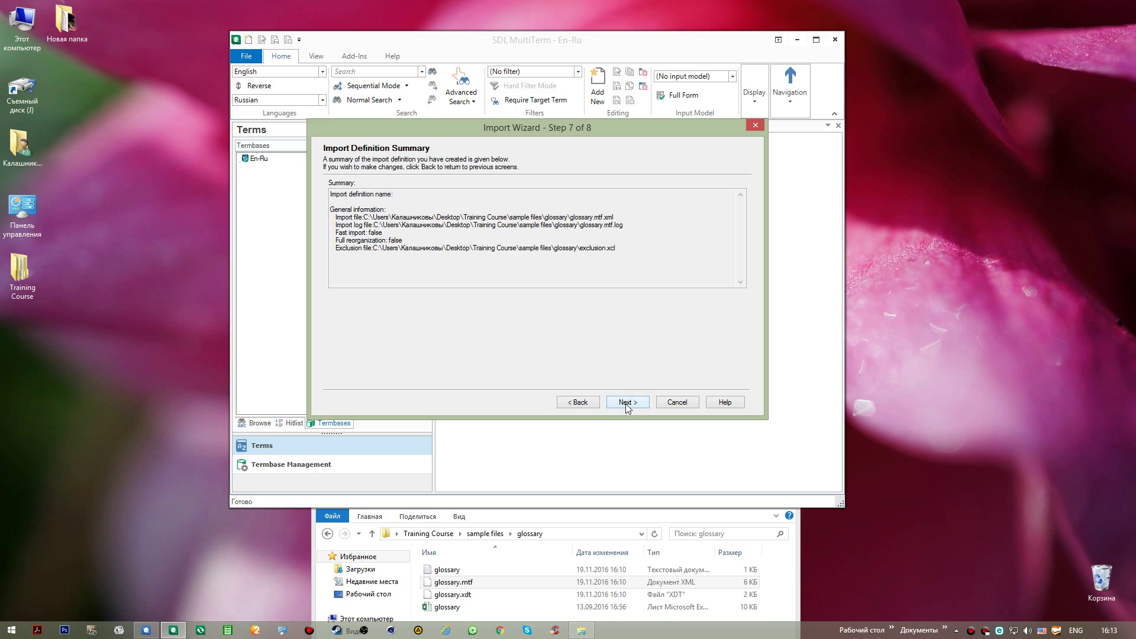
- Accept the import definition summary, run the import and finish the wizard
left_click(626, 404)
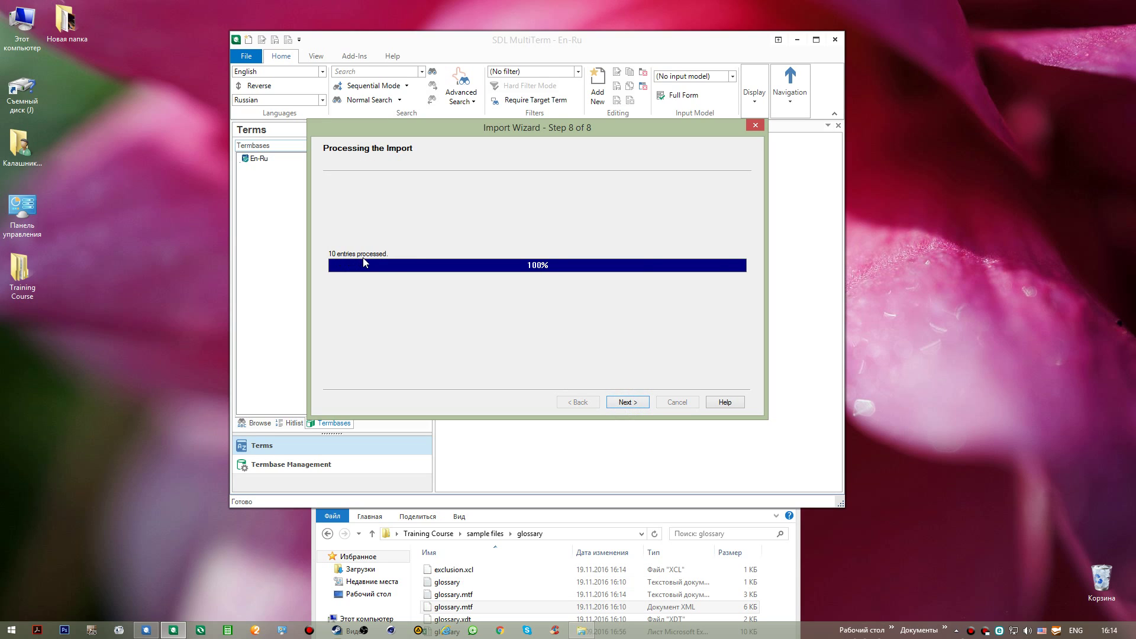
left_click(625, 404)
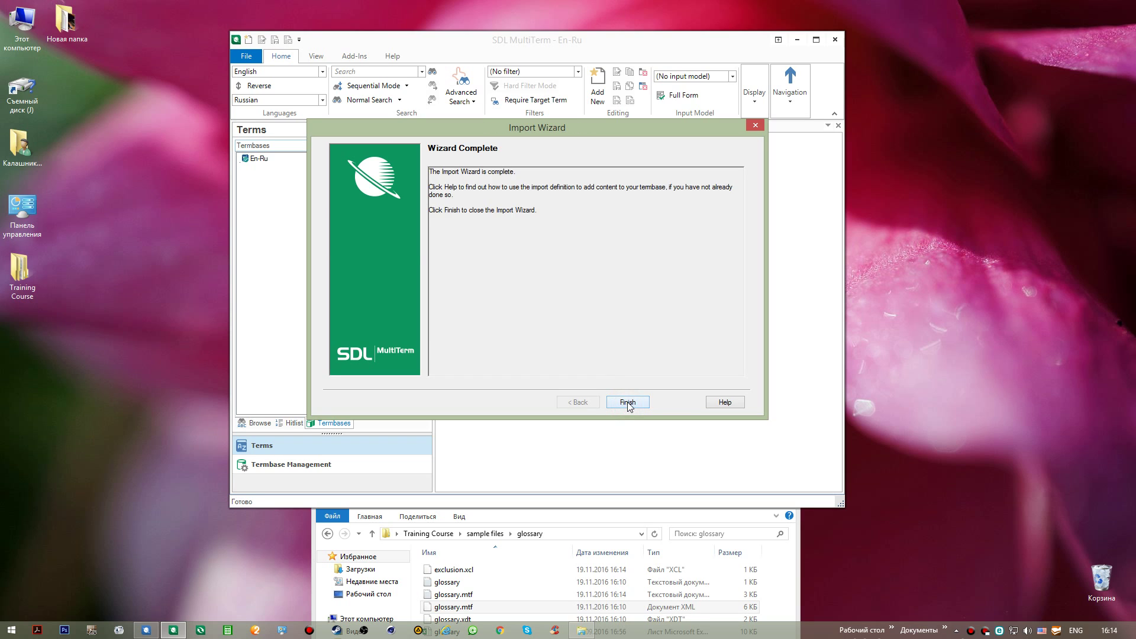
left_click(627, 403)
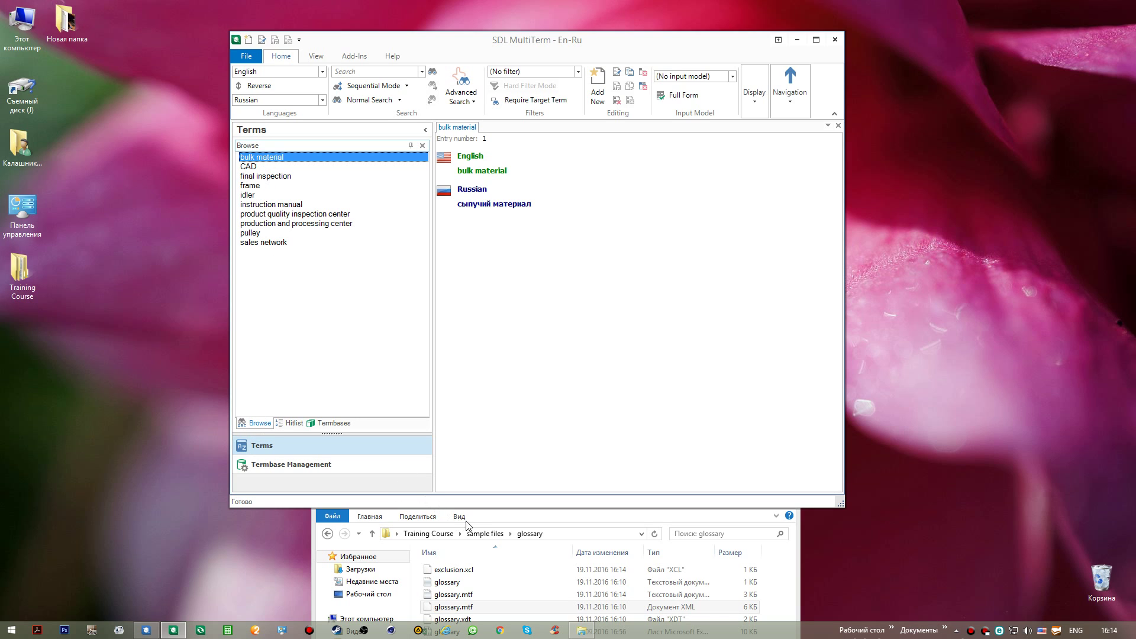
left_click(488, 521)
left_click_drag(495, 500, 490, 464)
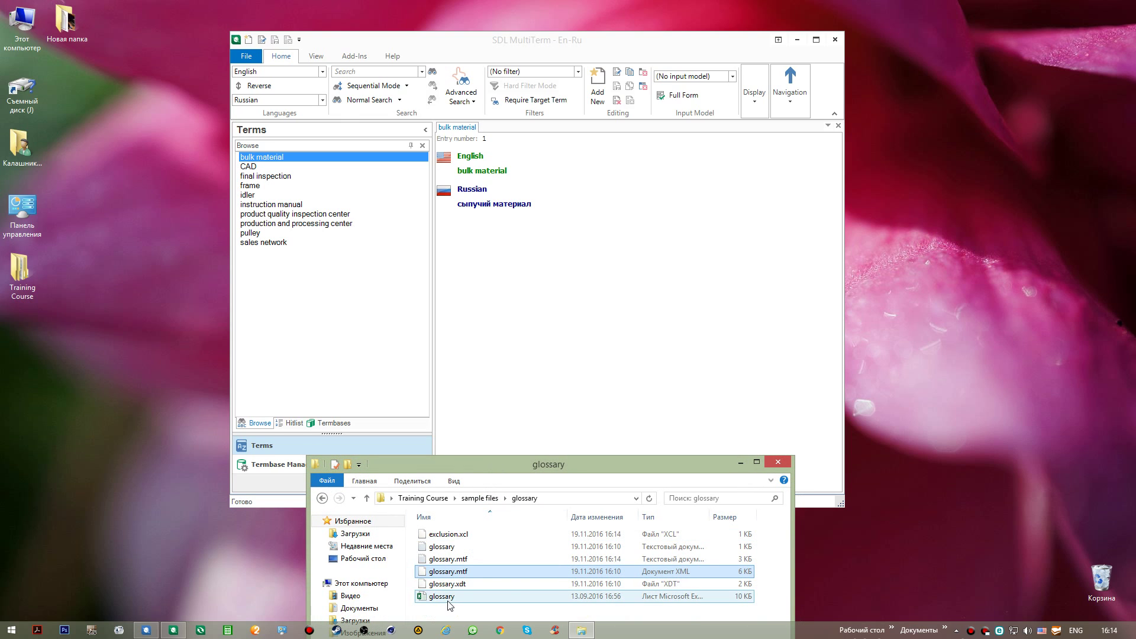
left_click_drag(513, 463, 509, 472)
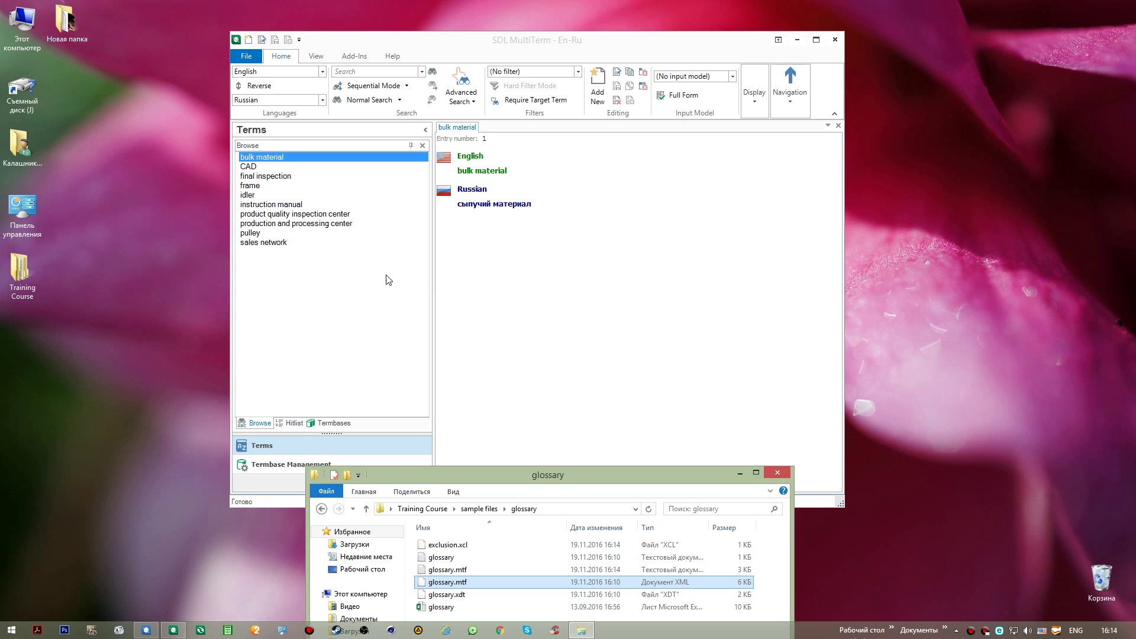
left_click(501, 267)
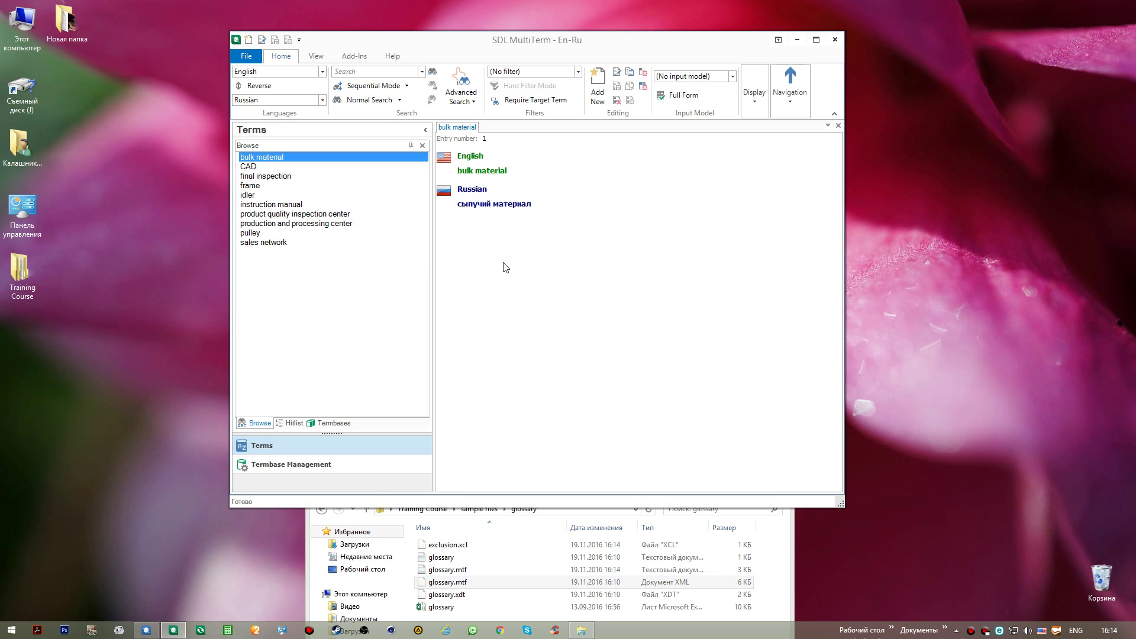
- Deselect the En-Ru termbase in the termbase selection to close it, and exit SDL MultiTerm
left_click(523, 45)
key("ctrl+o")
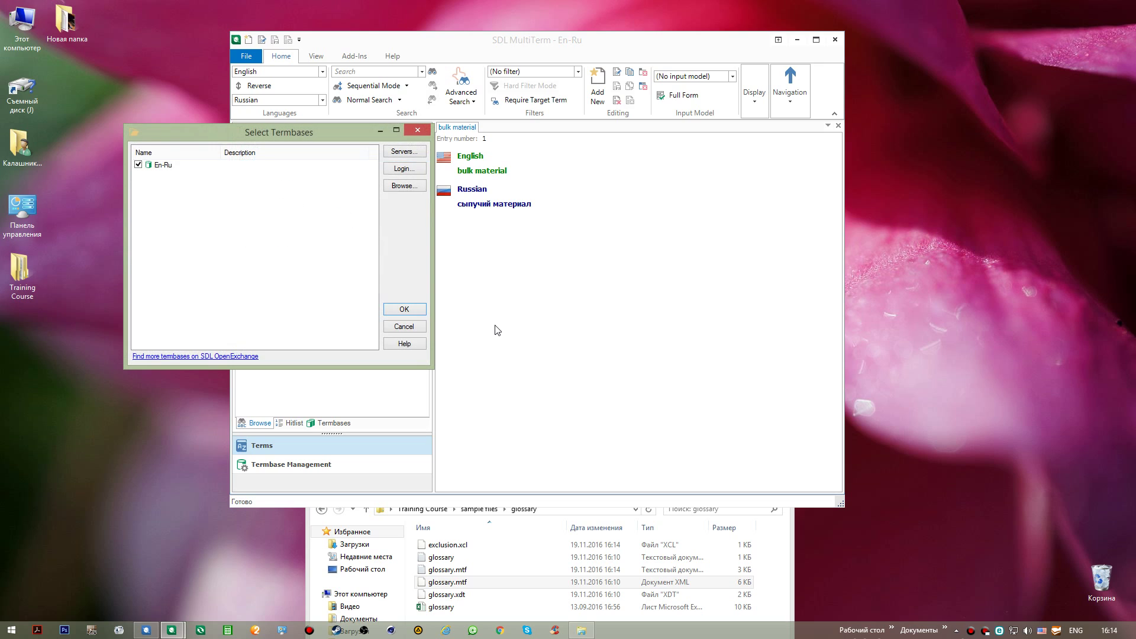
left_click(139, 166)
left_click(395, 308)
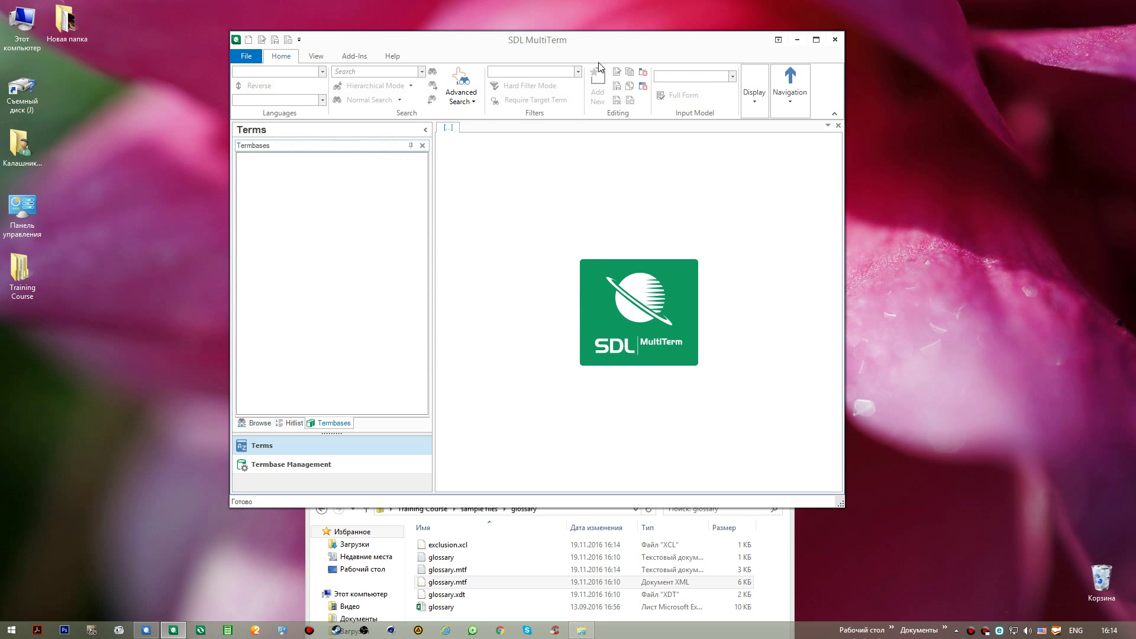
left_click(832, 40)
- Examine the termbase files in Documents > SDL > SDL MultiTerm > Termbases > Sample TB, and close that folder window
left_click_drag(617, 478, 662, 162)
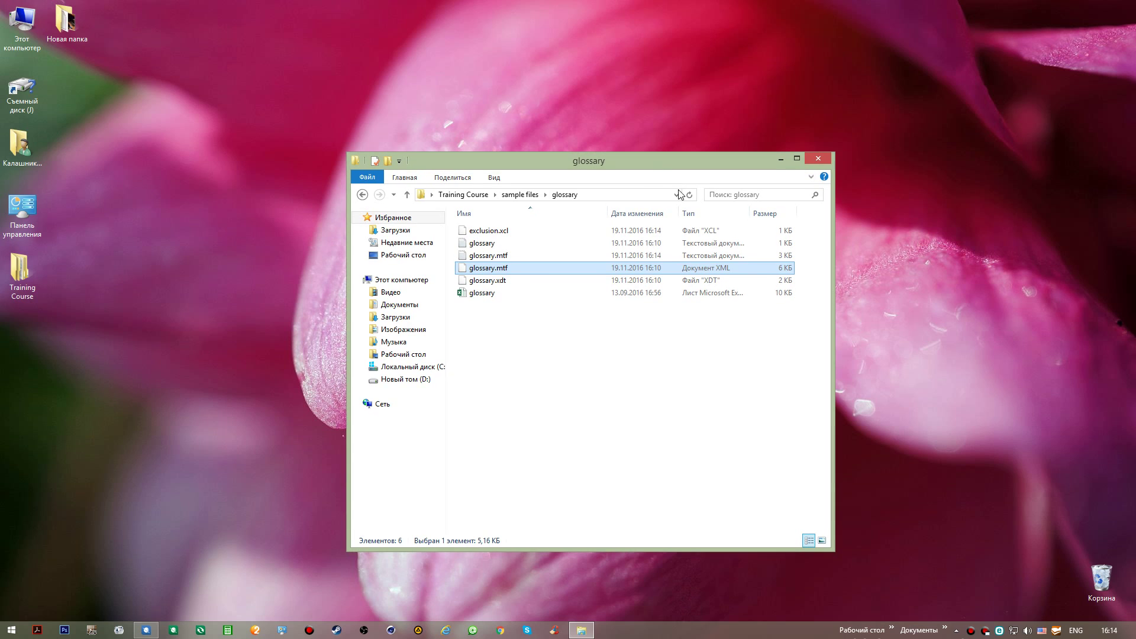
left_click(946, 630)
mouse_move(962, 566)
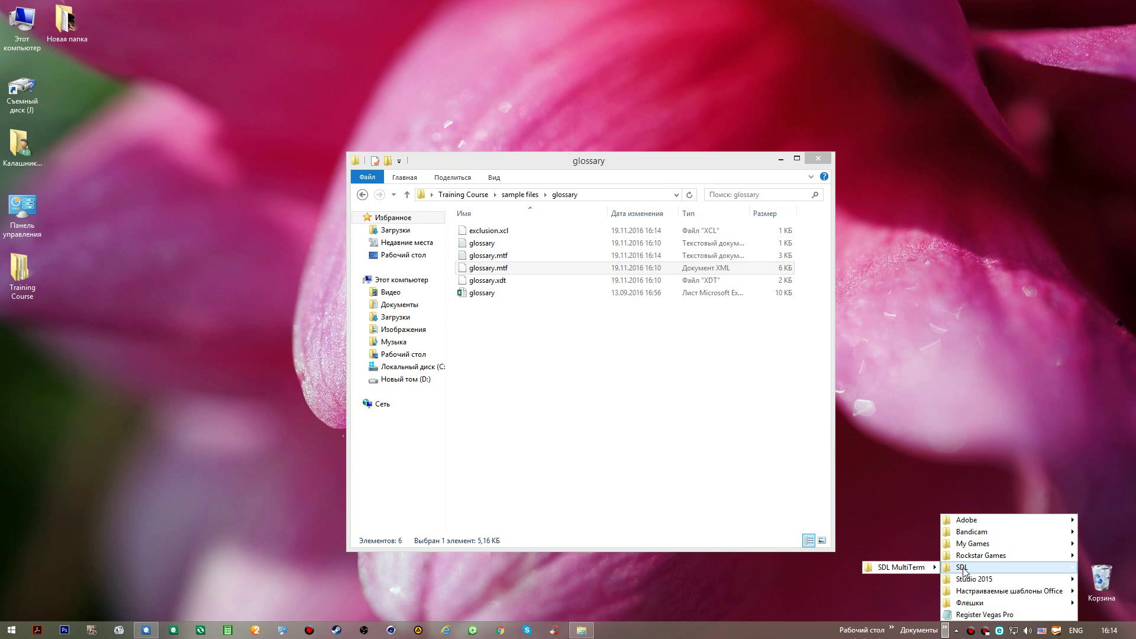
left_click(922, 568)
double_click(530, 258)
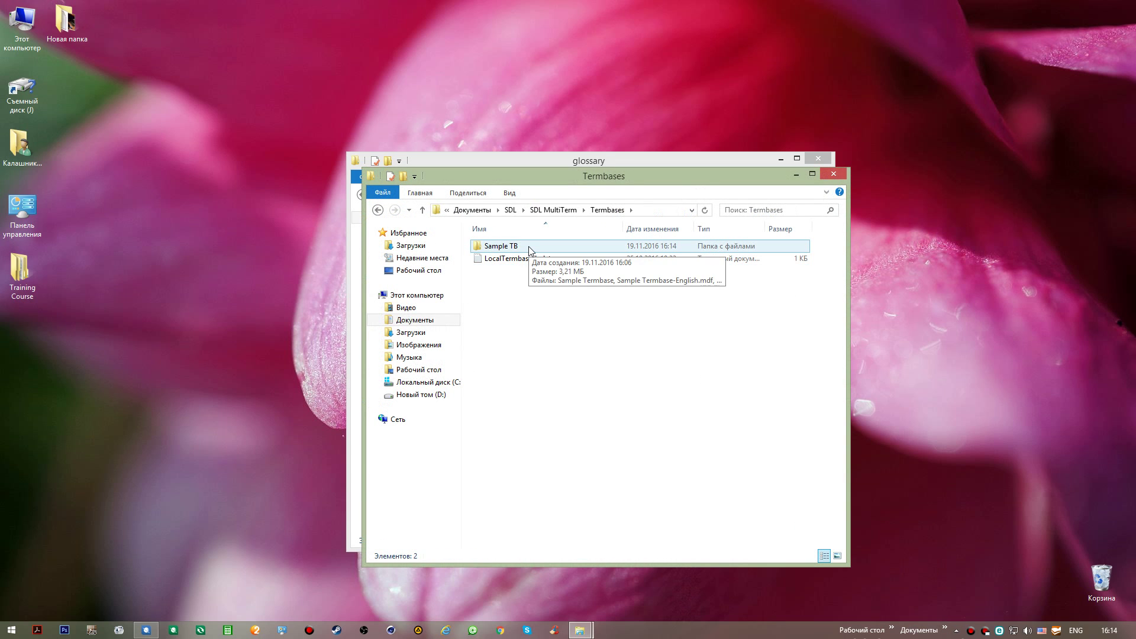
double_click(528, 246)
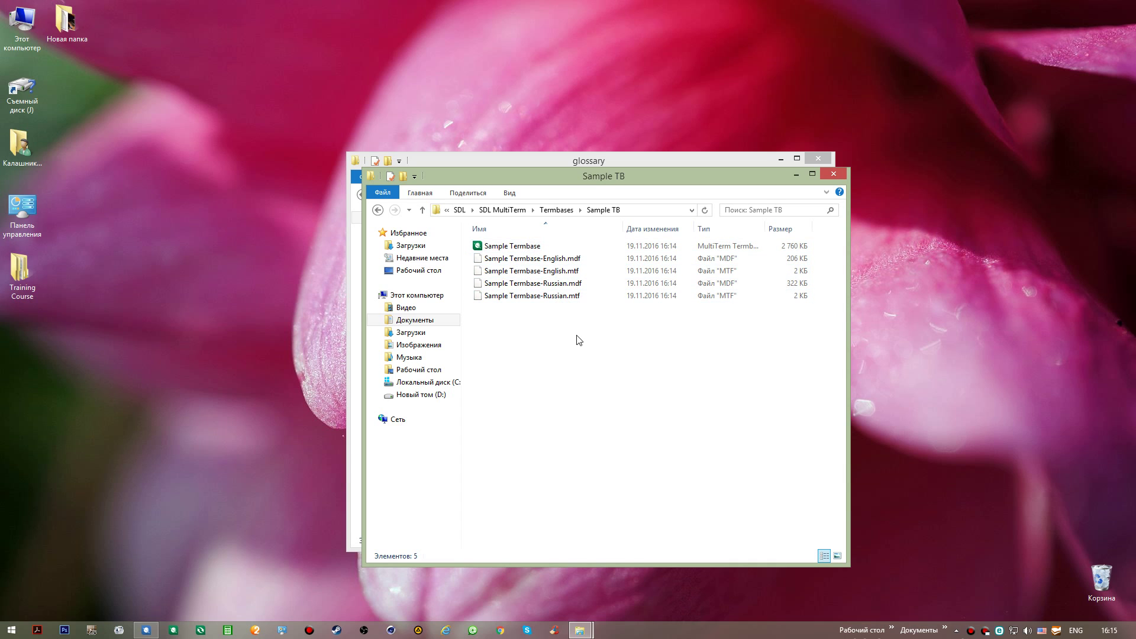
left_click(842, 173)
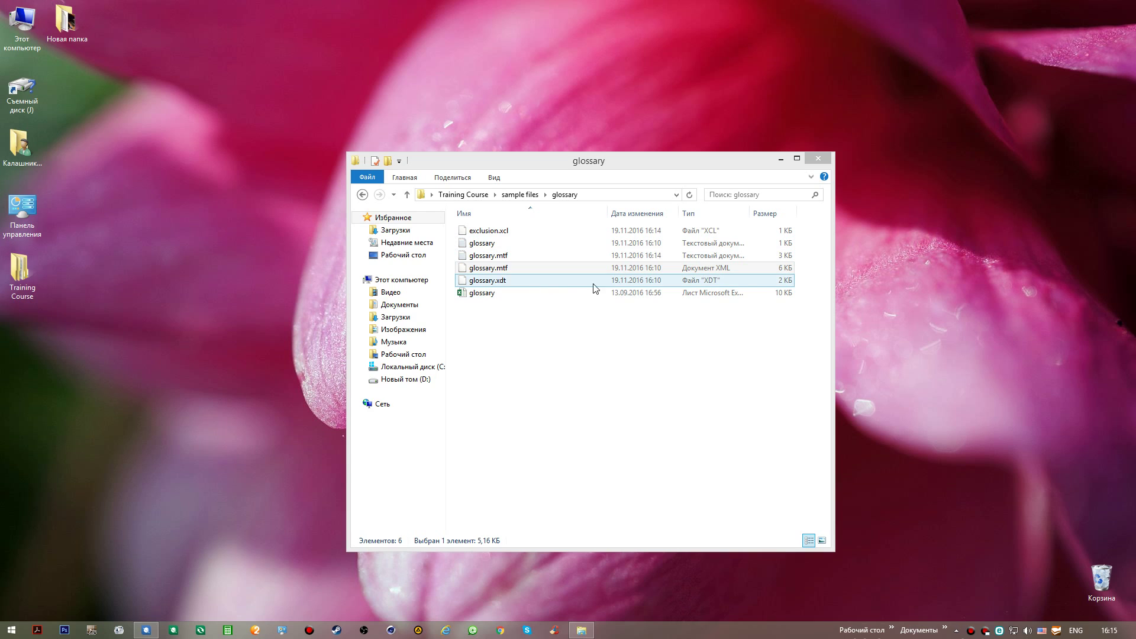
- Delete the exclusion, log, XML and XDT files from the glossary folder, keeping only the Excel glossary, and close the folder
left_click_drag(812, 280, 657, 230)
key("Delete")
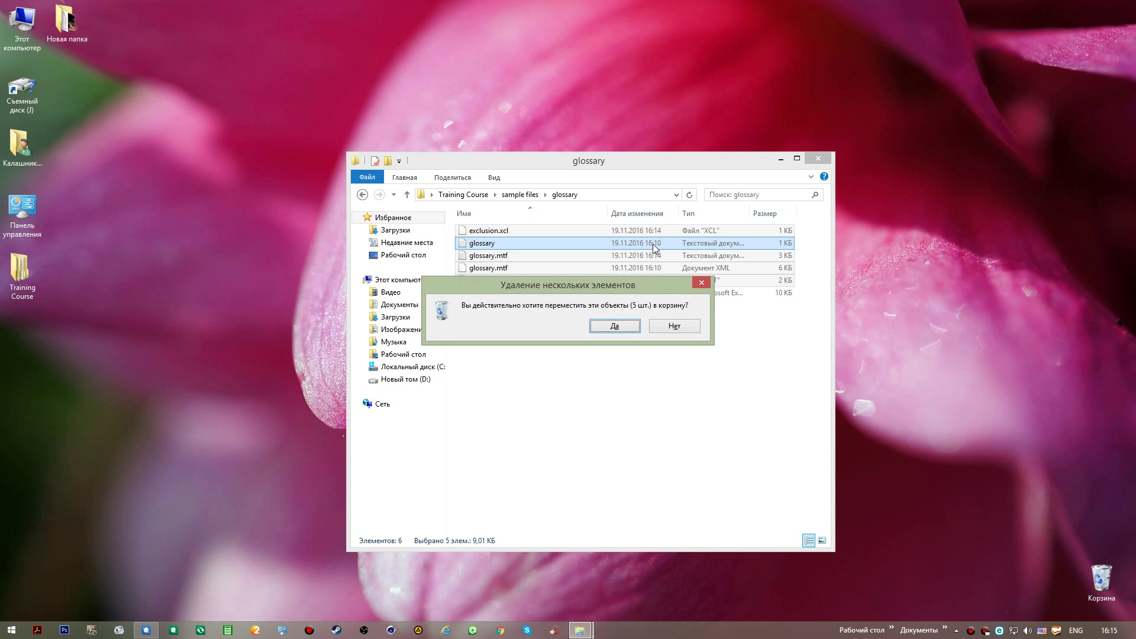
key("Return")
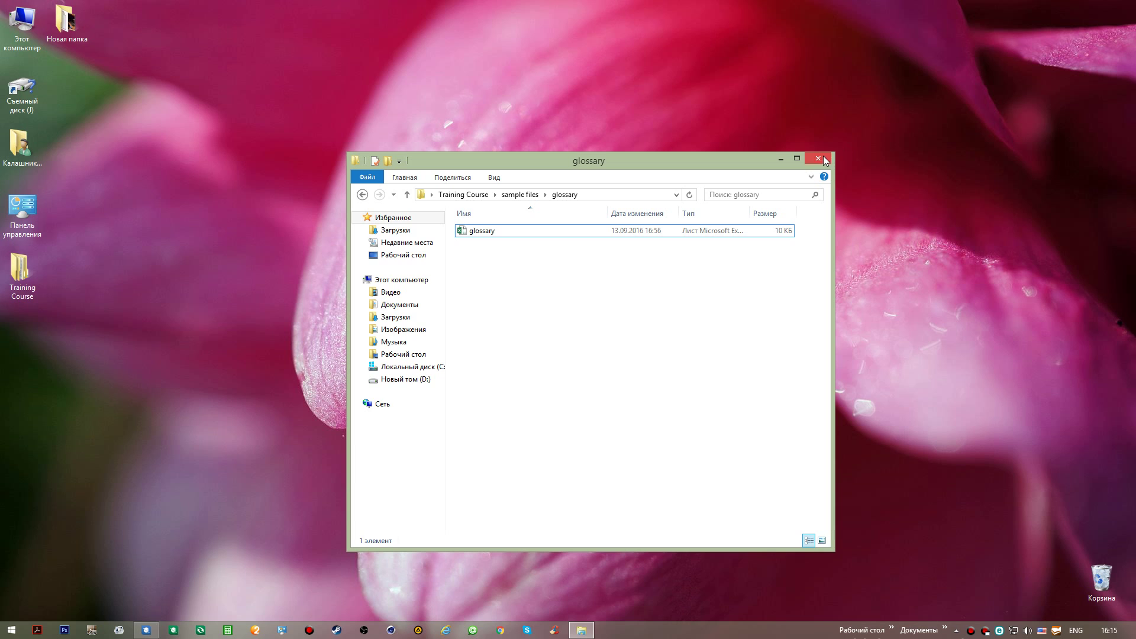
left_click(821, 157)
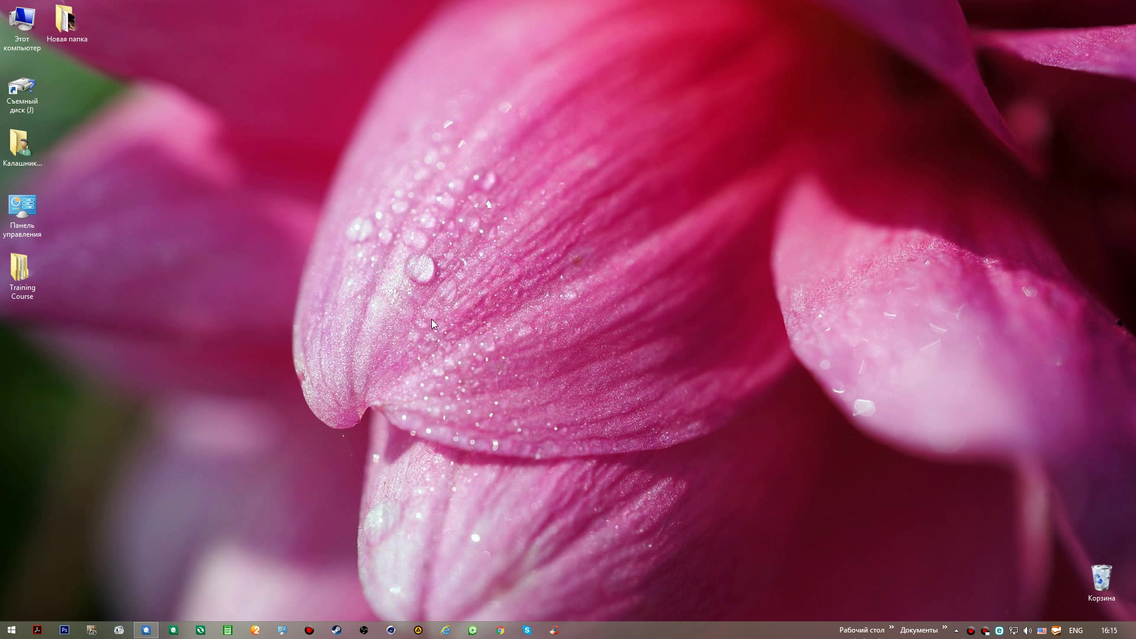
- Switch to SDL Trados Studio and open source_EN.docx.sdlxliff from Project 1 for translation
left_click(146, 630)
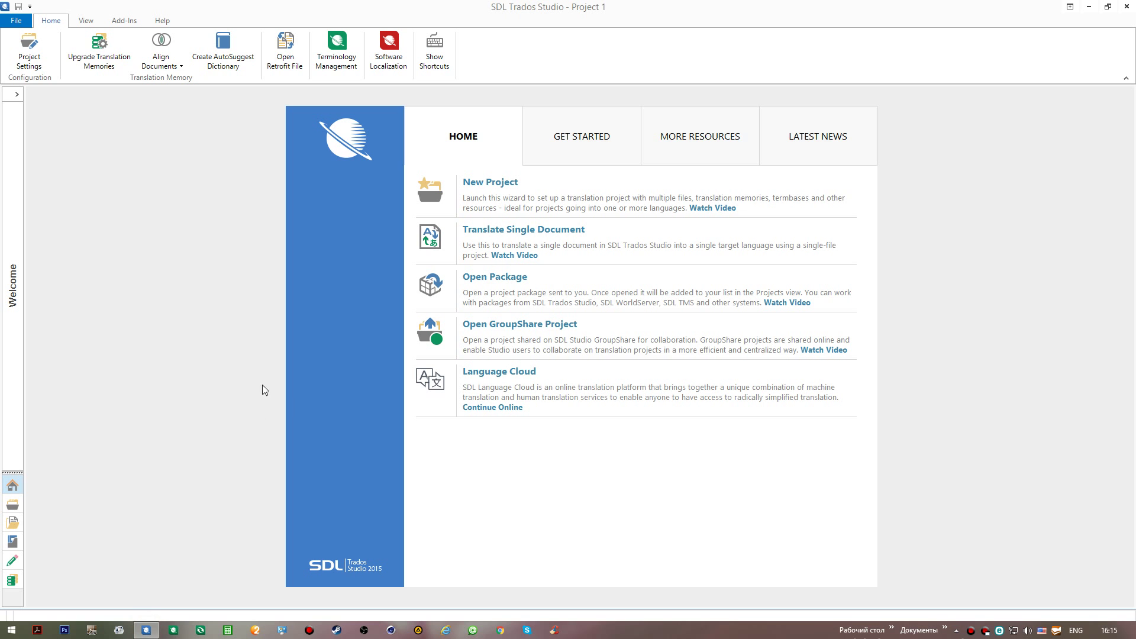
left_click(13, 504)
double_click(97, 110)
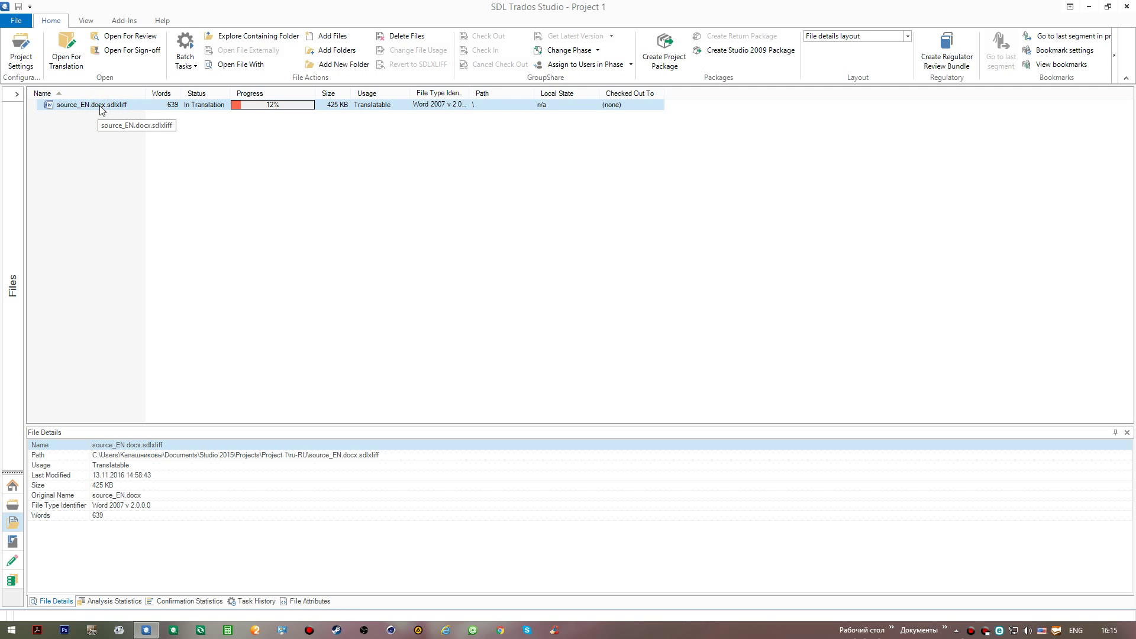
double_click(99, 105)
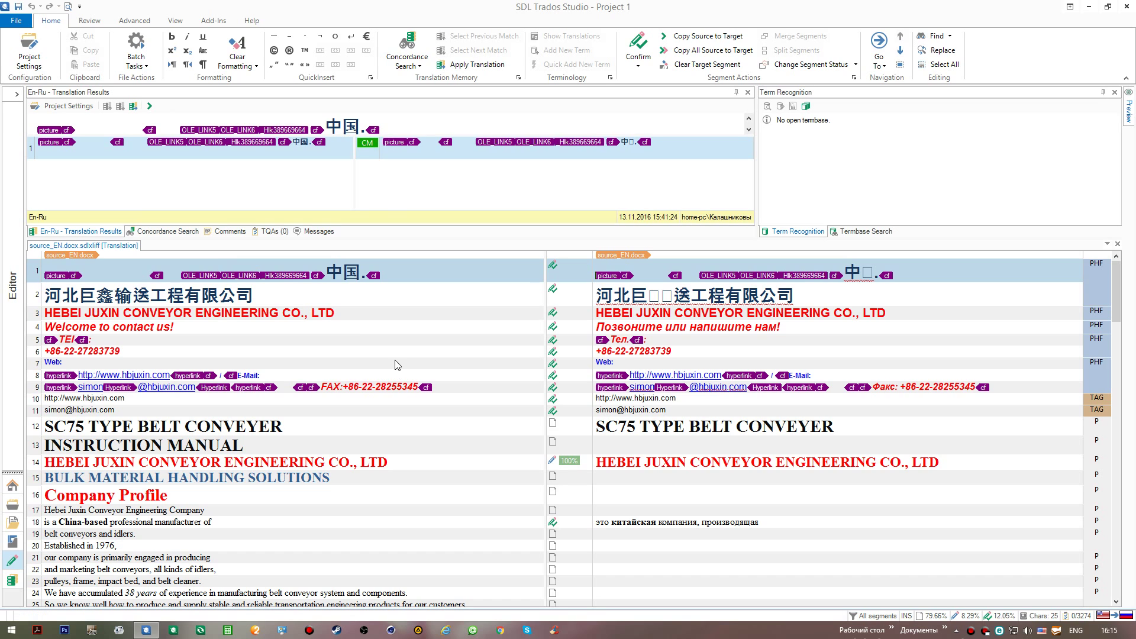
- Add the En-Ru termbase from the Sample TB folder to Project 1's termbases for all language pairs and apply the project settings
left_click(25, 54)
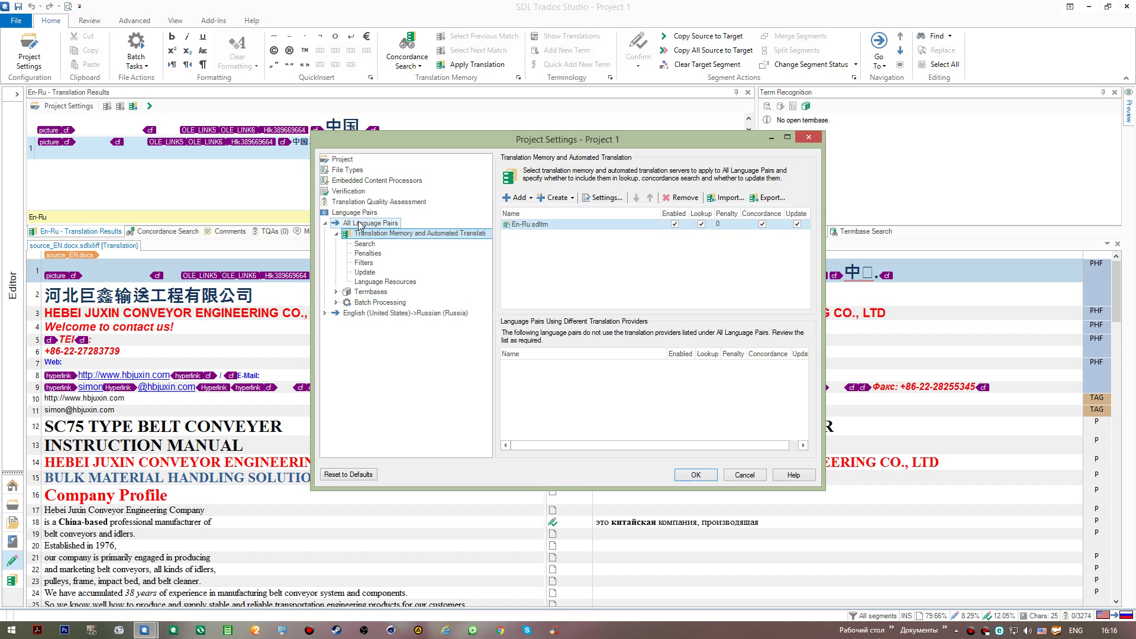
left_click(371, 294)
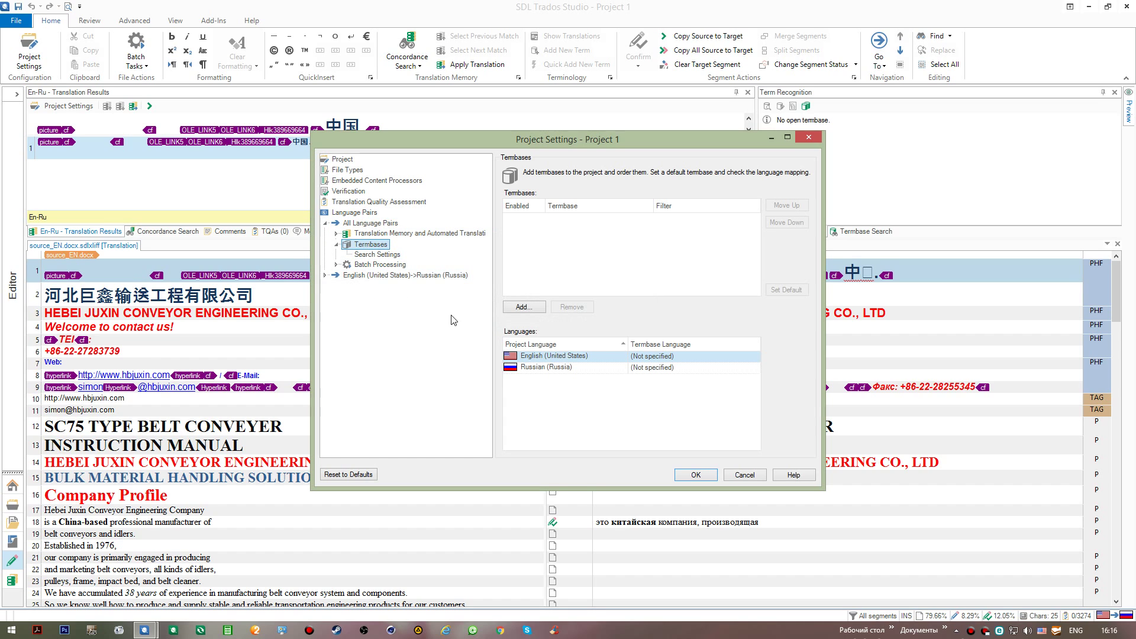
left_click(532, 307)
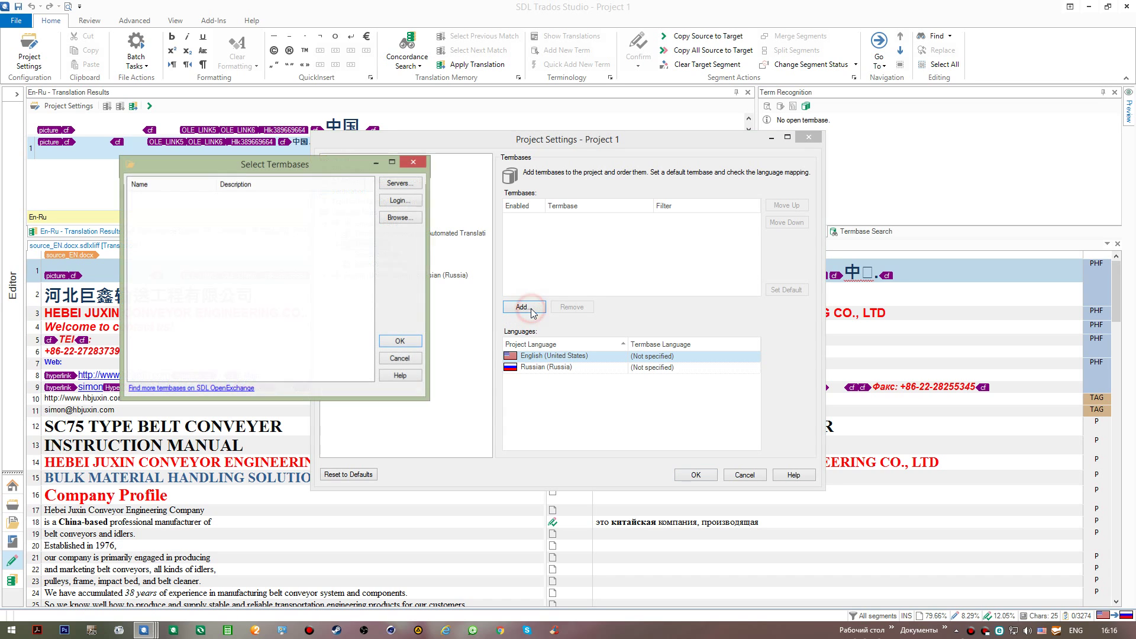
left_click(397, 218)
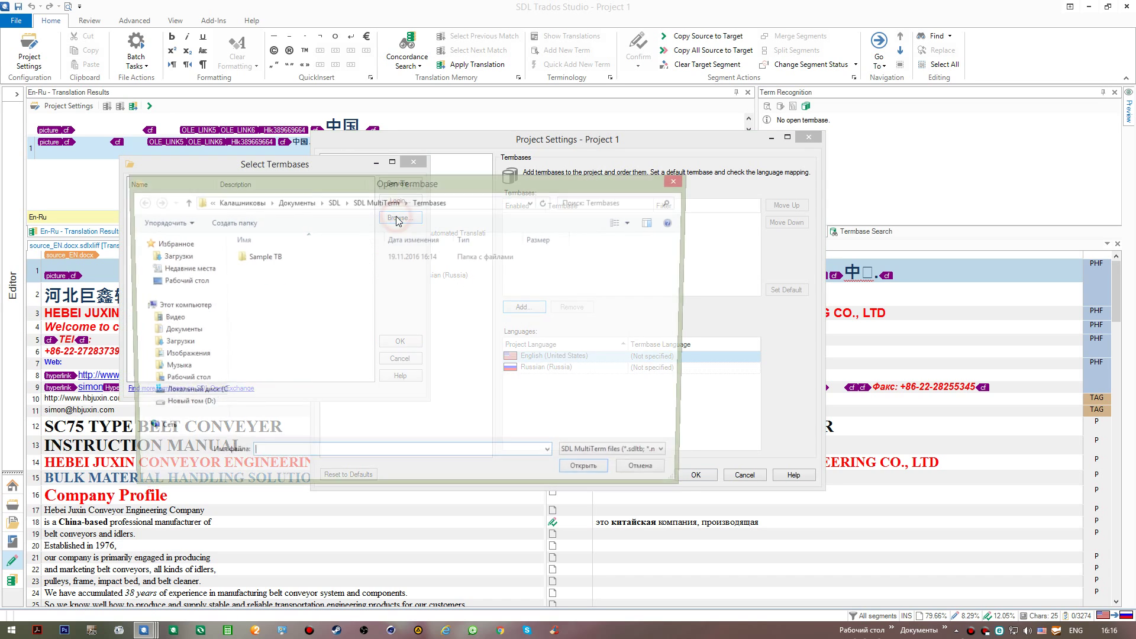
double_click(278, 258)
double_click(278, 258)
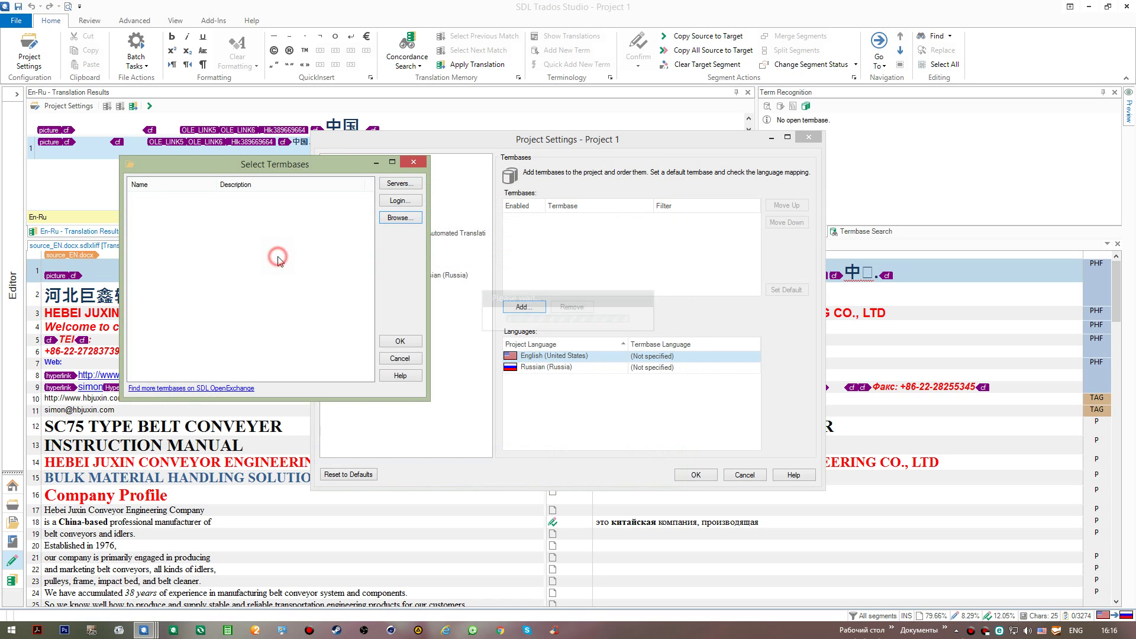
left_click(394, 341)
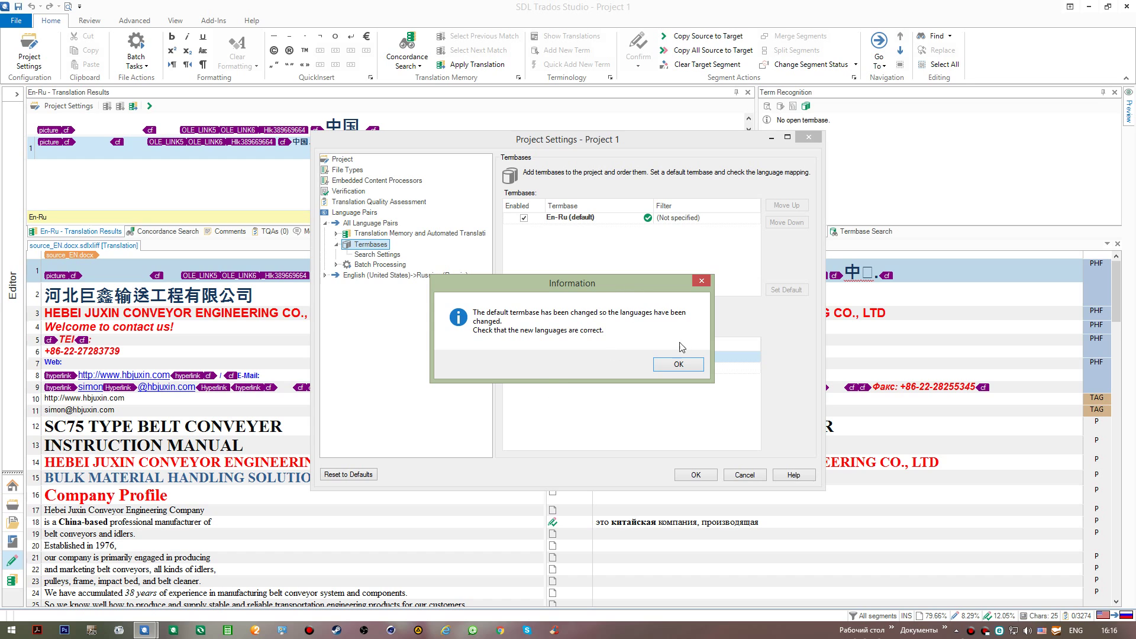
left_click(679, 363)
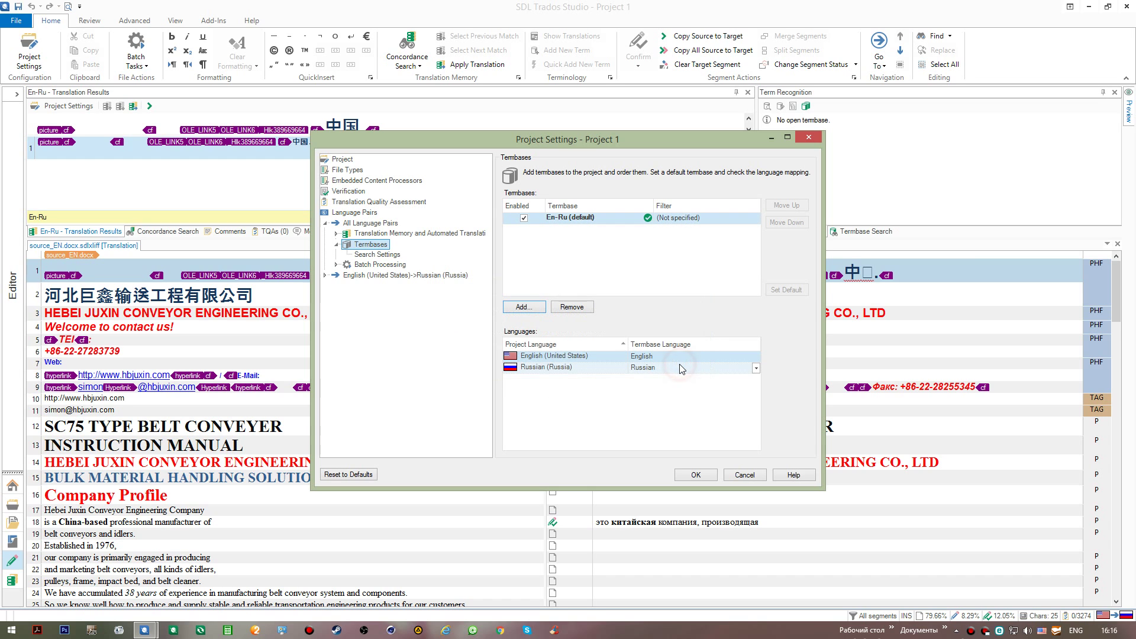
left_click(704, 473)
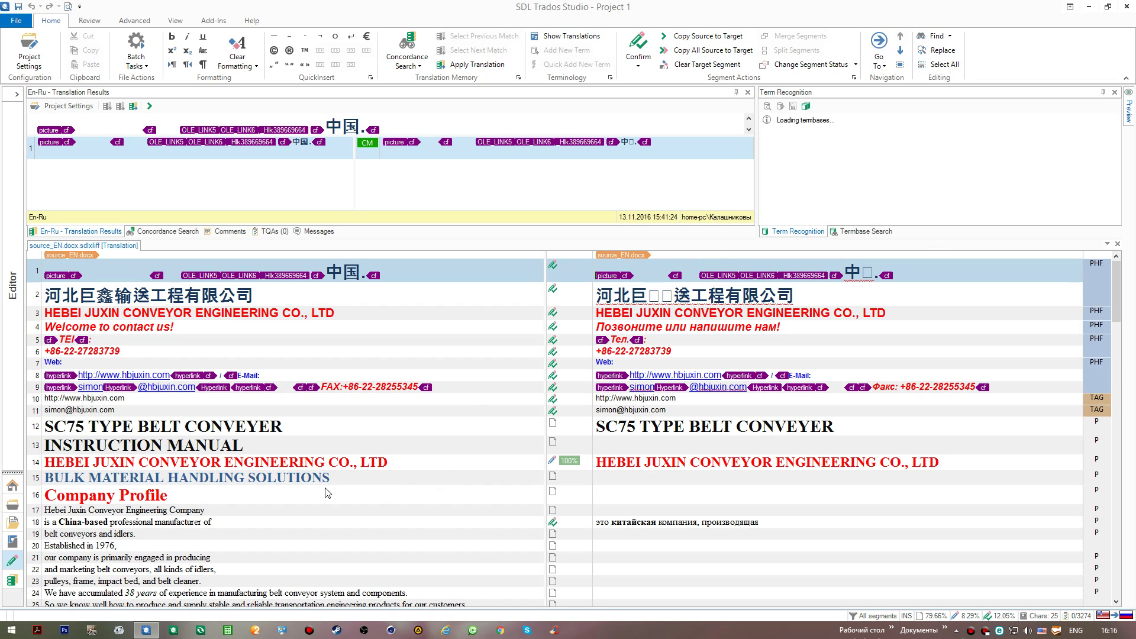
- Check which termbase terms are recognized in segments 14 and 15 of source_EN.docx
left_click(402, 467)
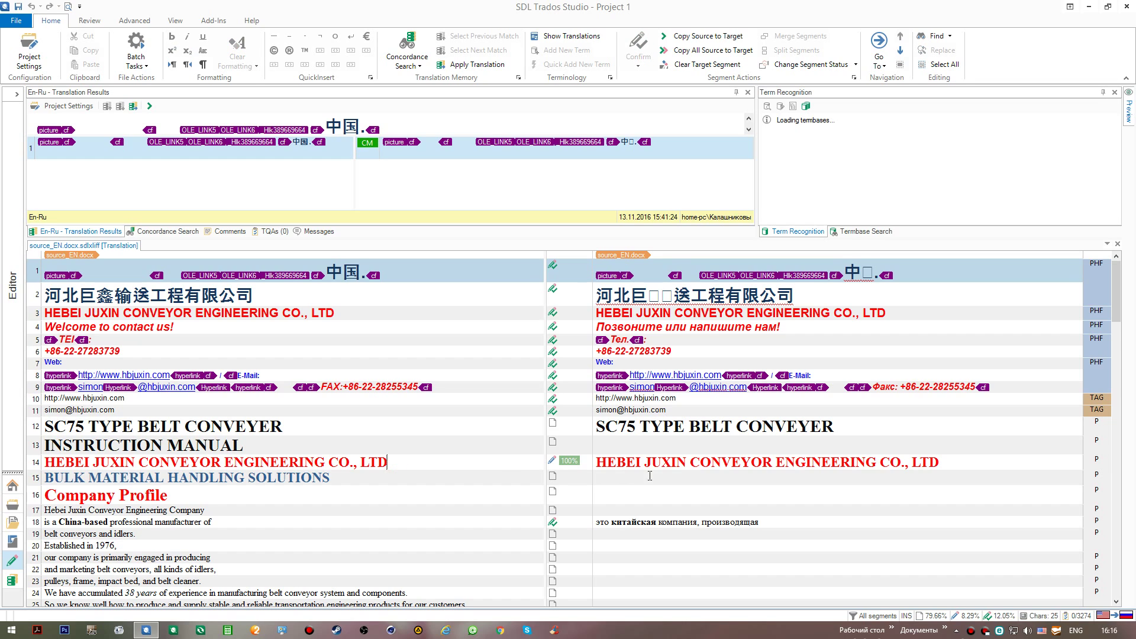
left_click(641, 460)
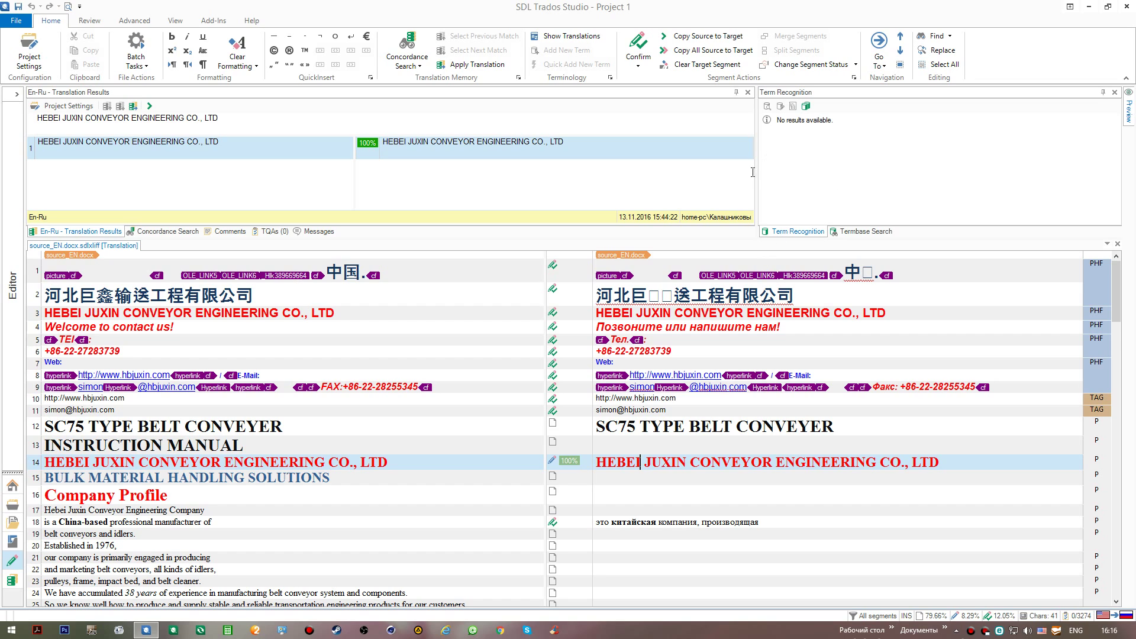
left_click(609, 478)
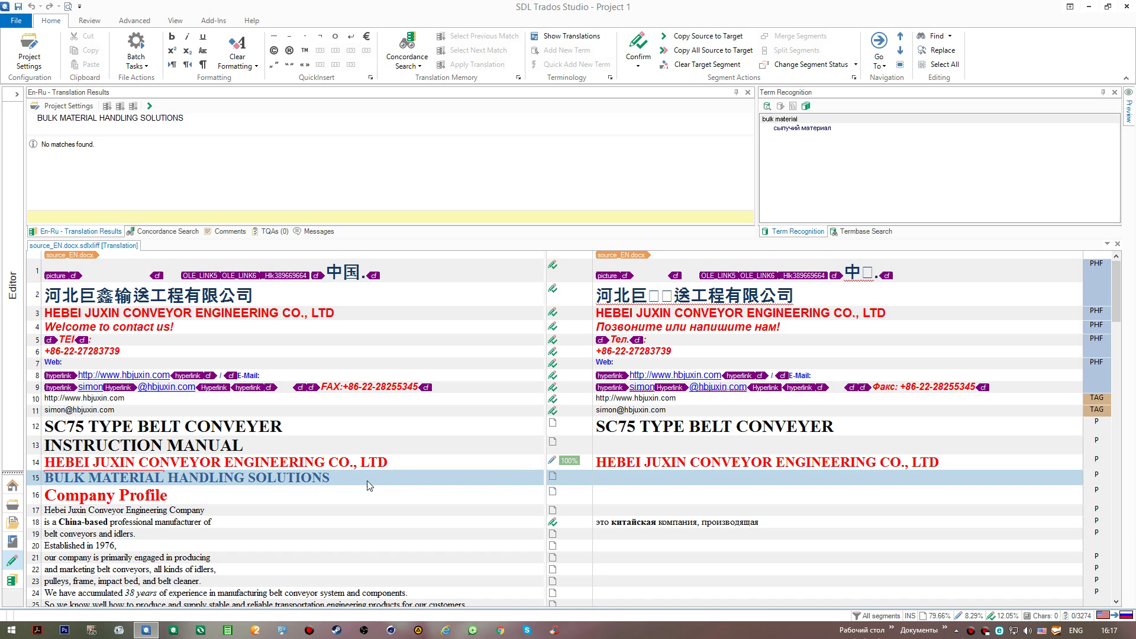
- Copy "ТЕХНОЛОГИЧЕСКИЕ РЕШЕНИЯ ДЛЯ ОБРАБОТКИ" from segment 15 of the Sample Project's SC75 Type Belt Conveyer.docx into segment 15 of source_EN.docx
left_click(12, 504)
double_click(117, 121)
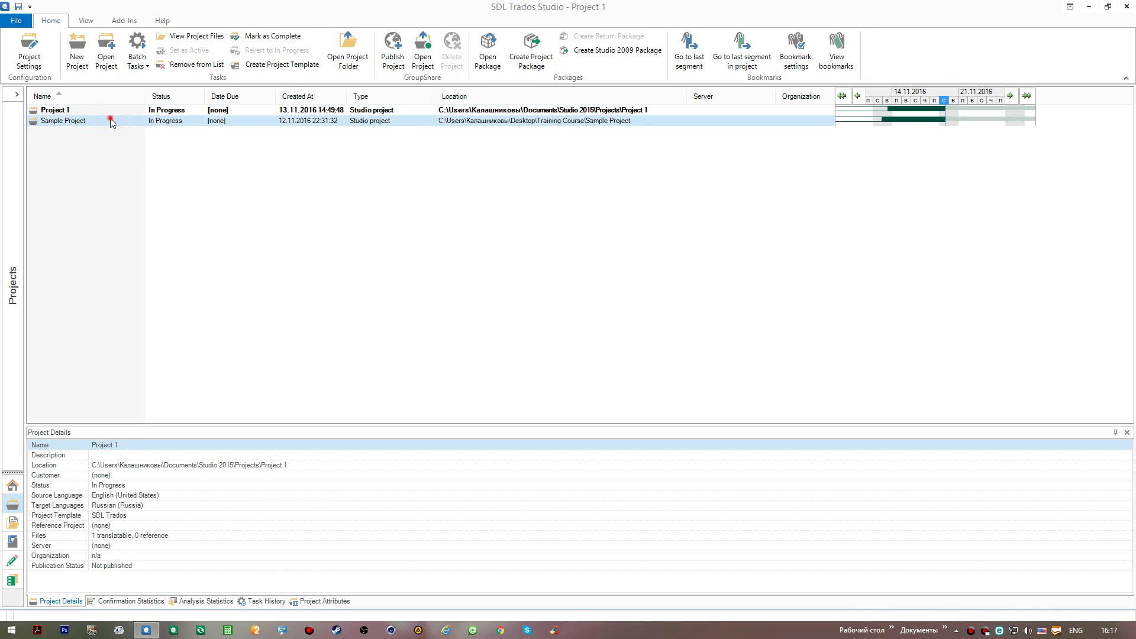
double_click(120, 107)
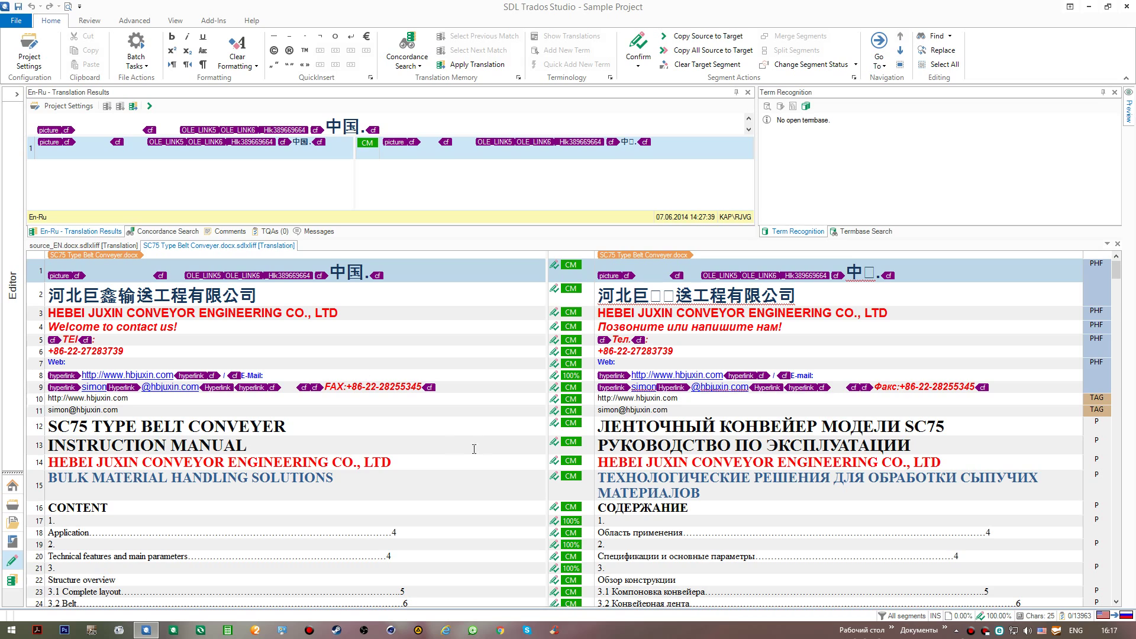
left_click_drag(599, 477, 956, 475)
key("ctrl+c")
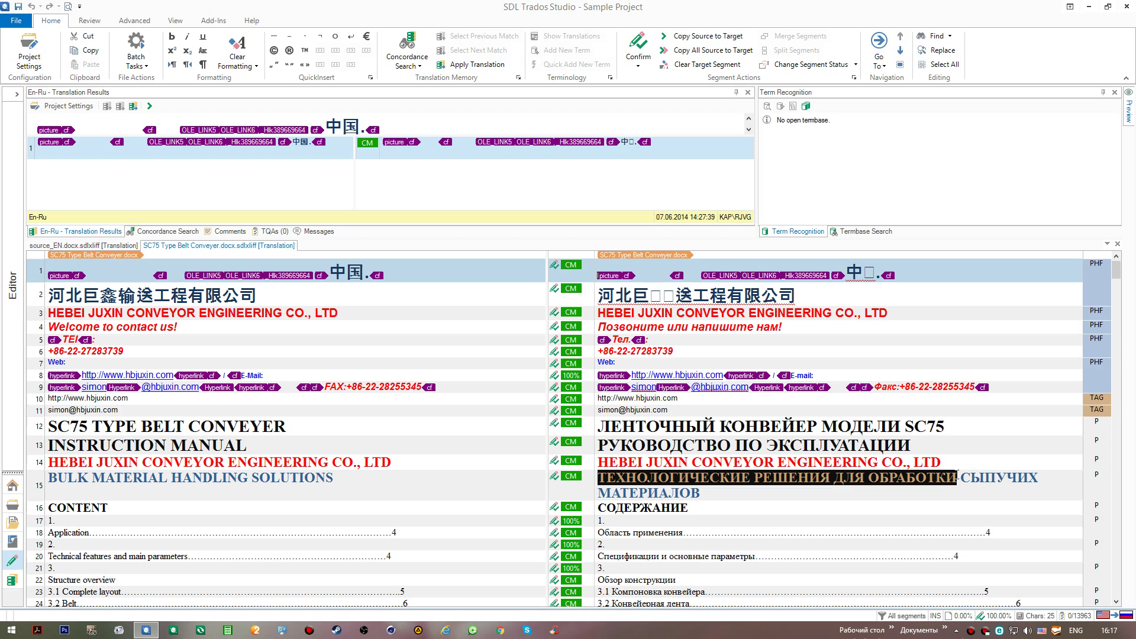
left_click(106, 245)
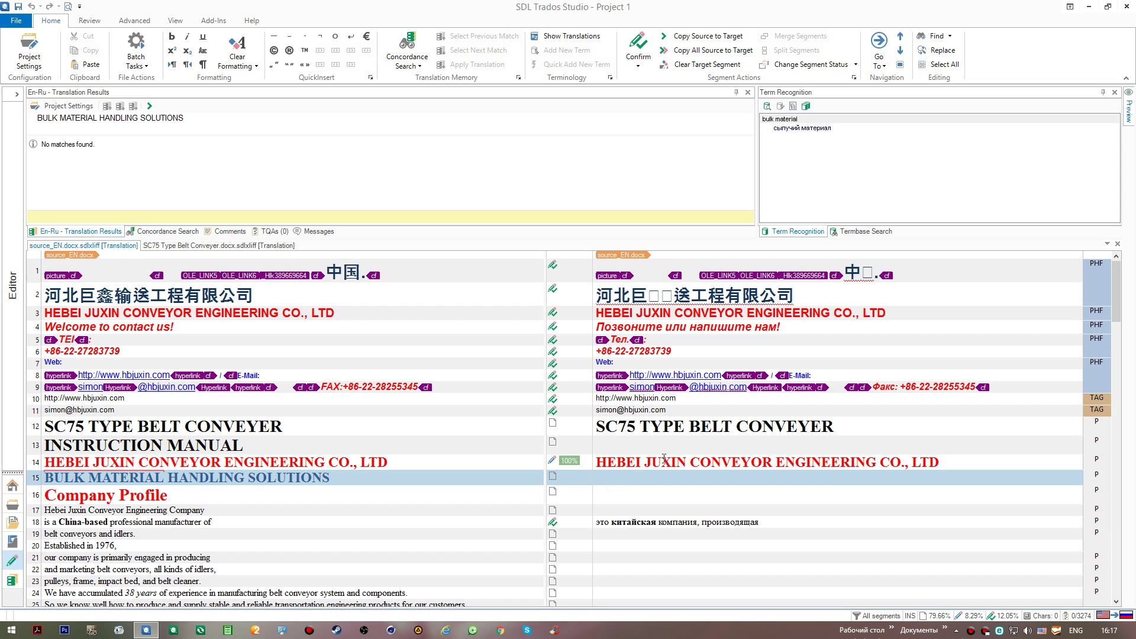
key("ctrl+v")
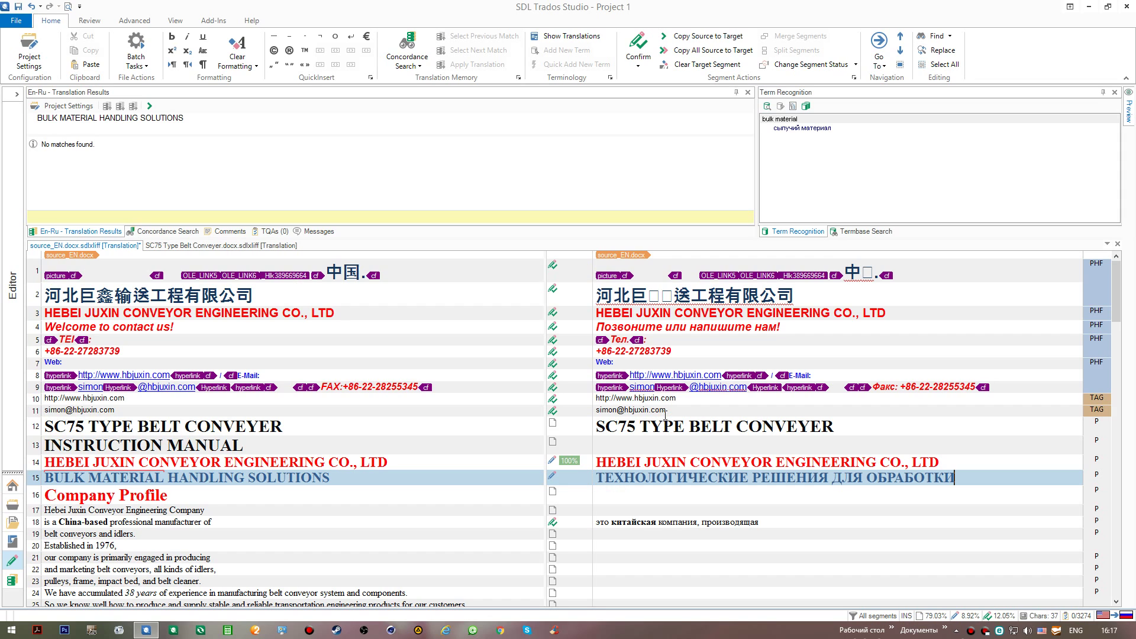
- Append the suggested term "сыпучий материал" to segment 15's translation and change its endings to read "сыпучих материалов"
key("alt+shift")
type("с")
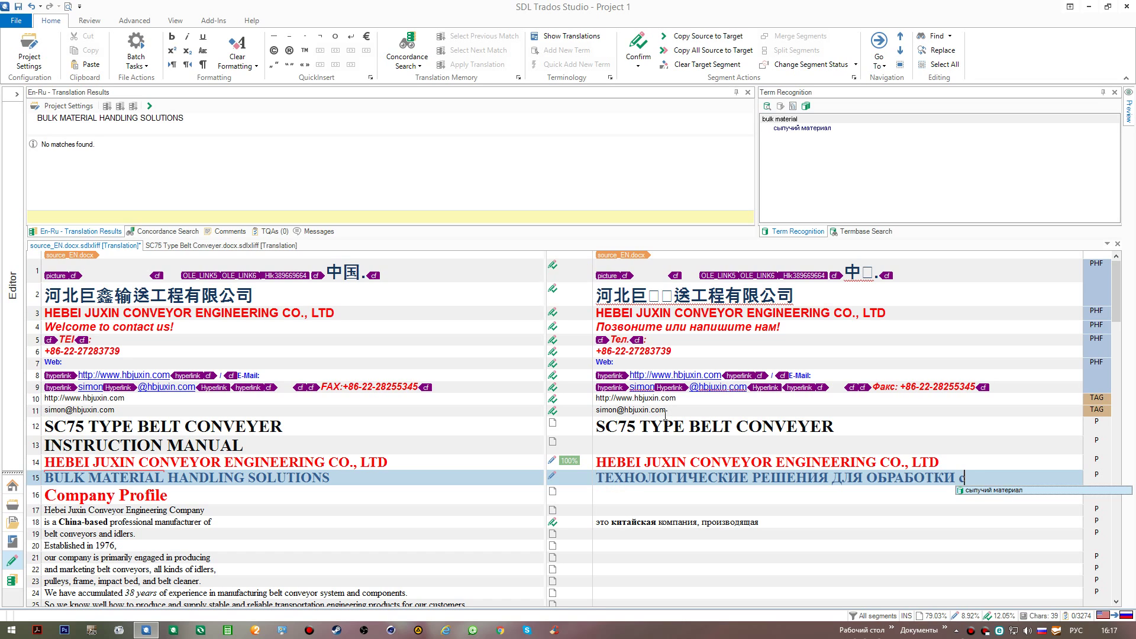
left_click(998, 492)
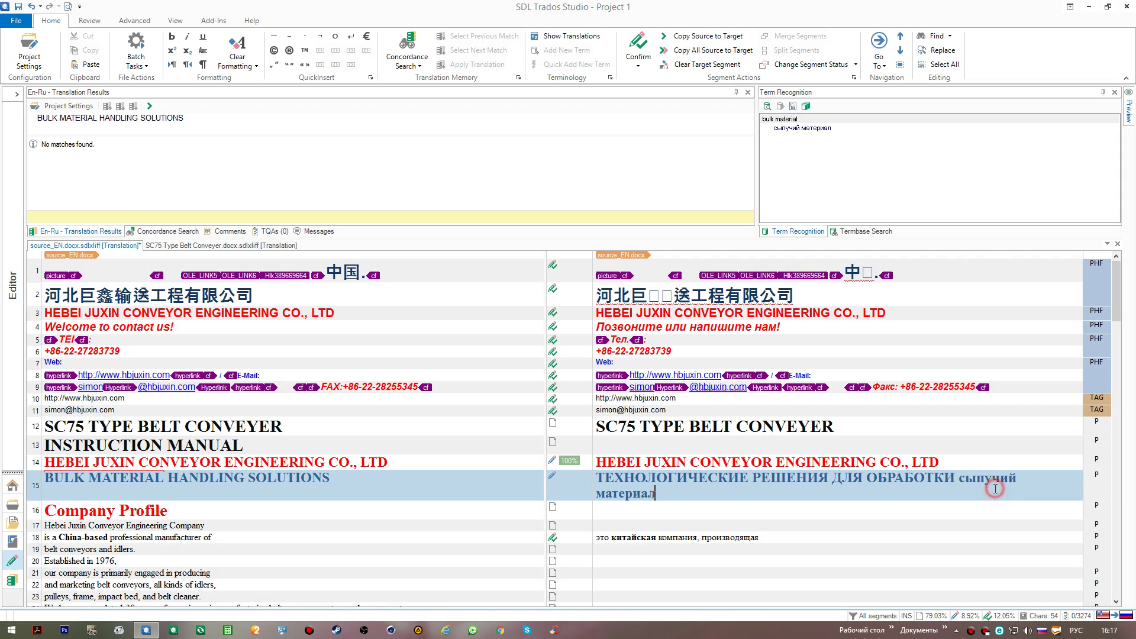
key("Home")
key("BackSpace")
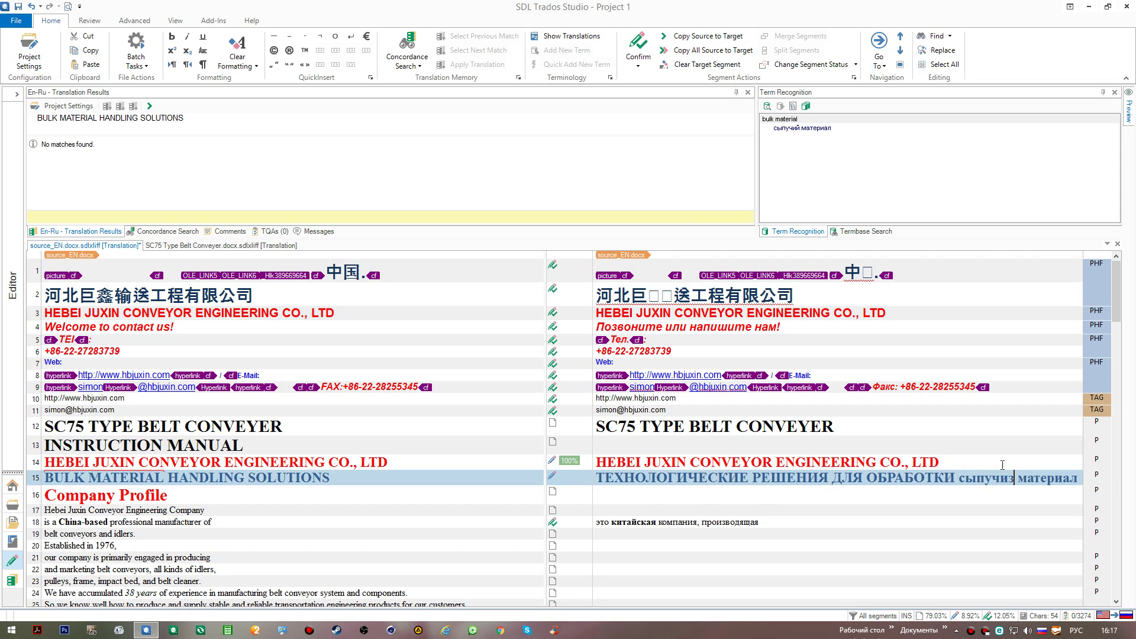
type("х")
key("End")
type("ов")
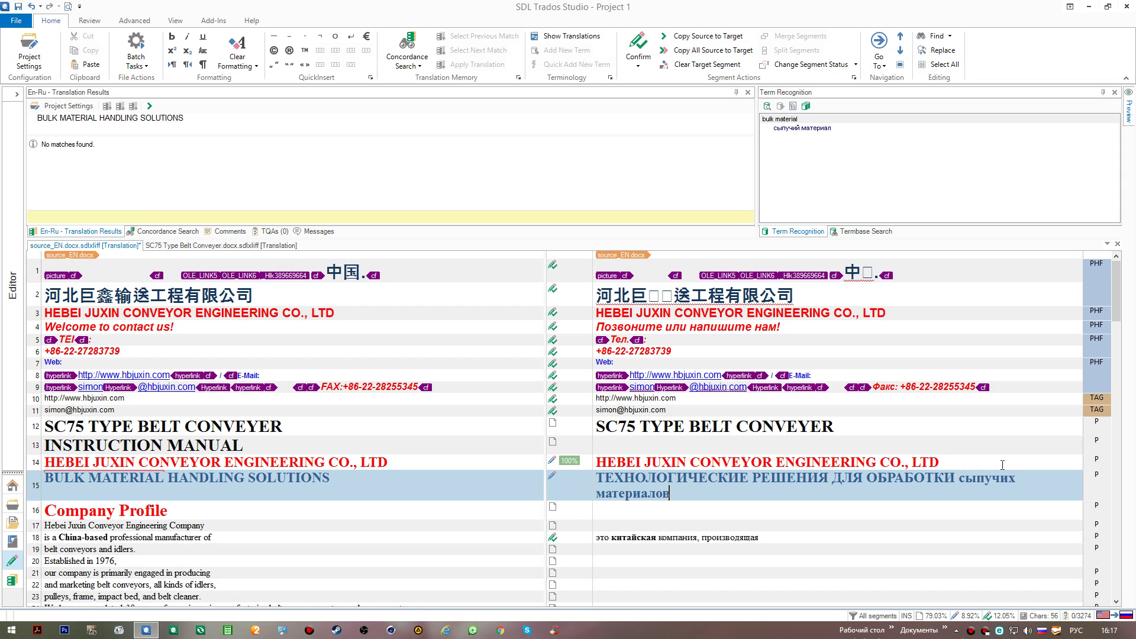
- Convert "сыпучих материалов" in segment 15's translation to all capitals
key("ctrl+shift+Left")
key("ctrl+shift+Left")
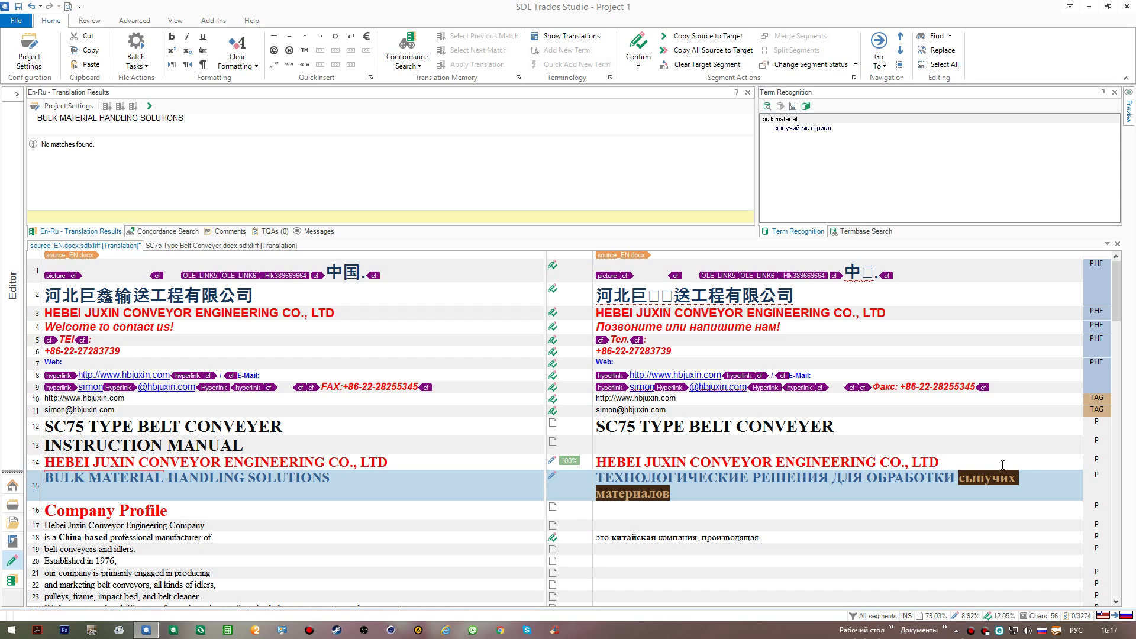
key("shift+F3")
key("shift+F3")
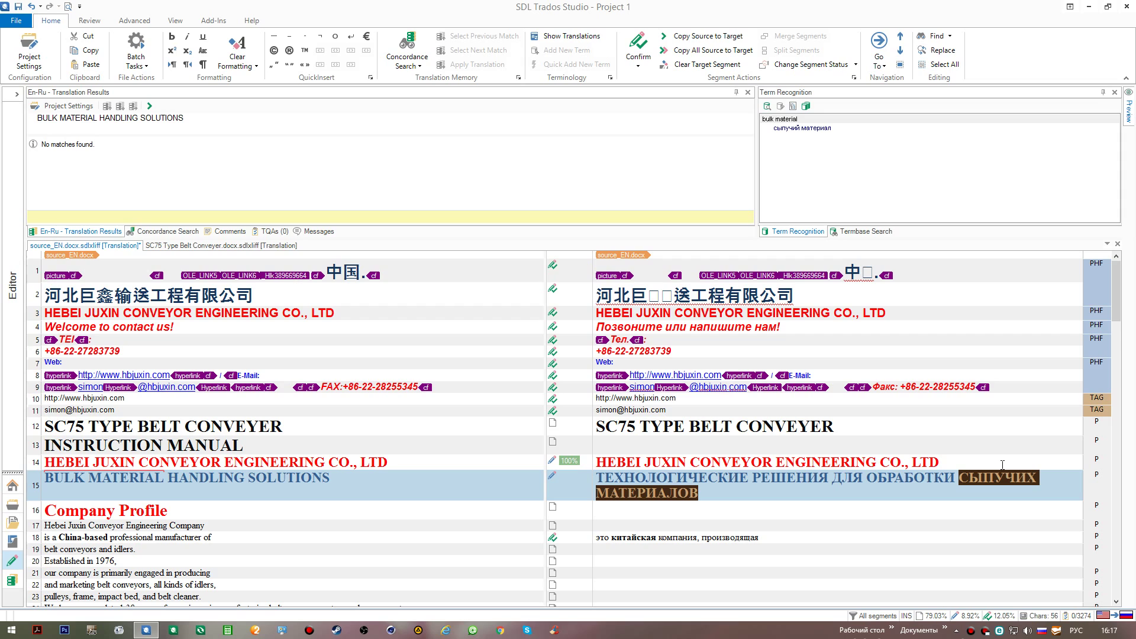
key("Left")
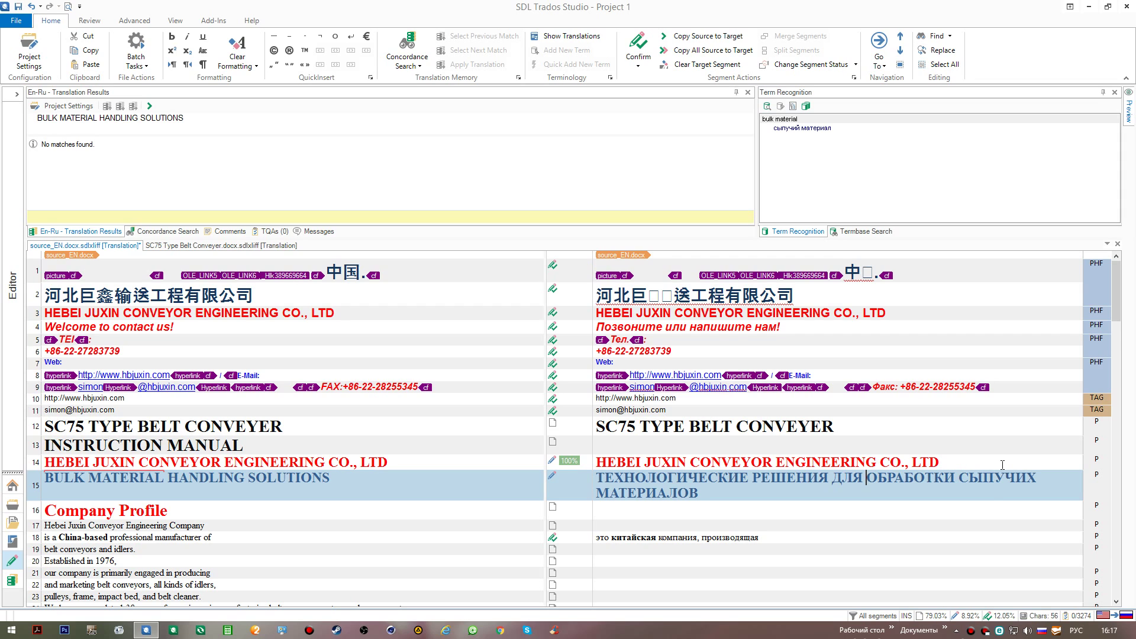
- Cycle the word "ОБРАБОТКИ" in segment 15's translation through the letter cases back to all capitals
key("ctrl+shift+Left")
key("shift+F3")
key("shift+F3")
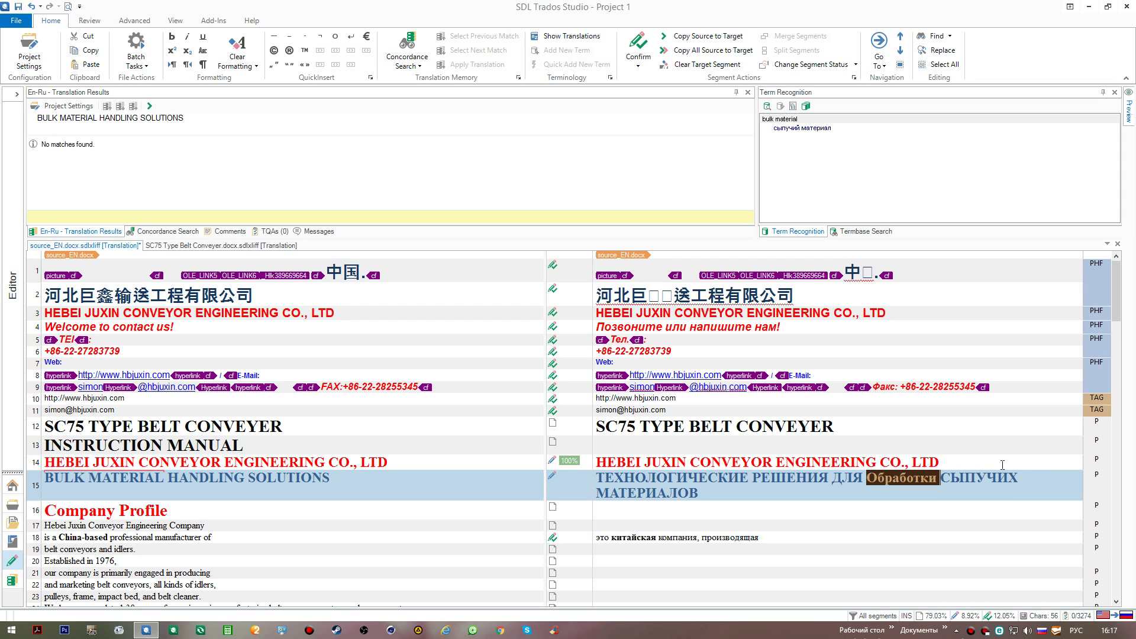
key("shift+F3")
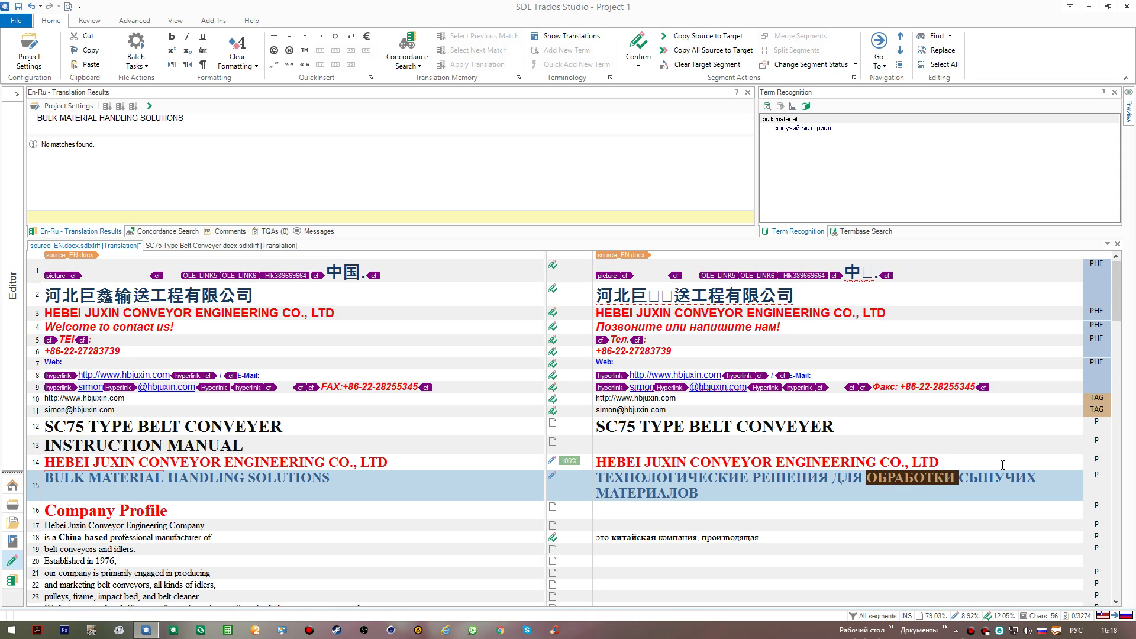
key("Down")
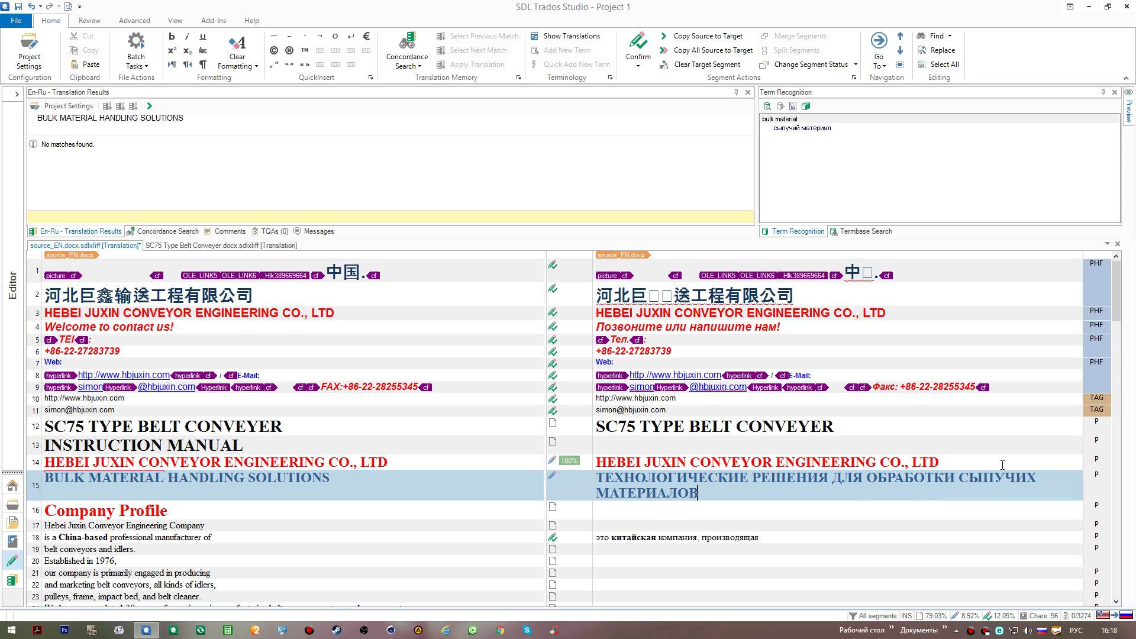
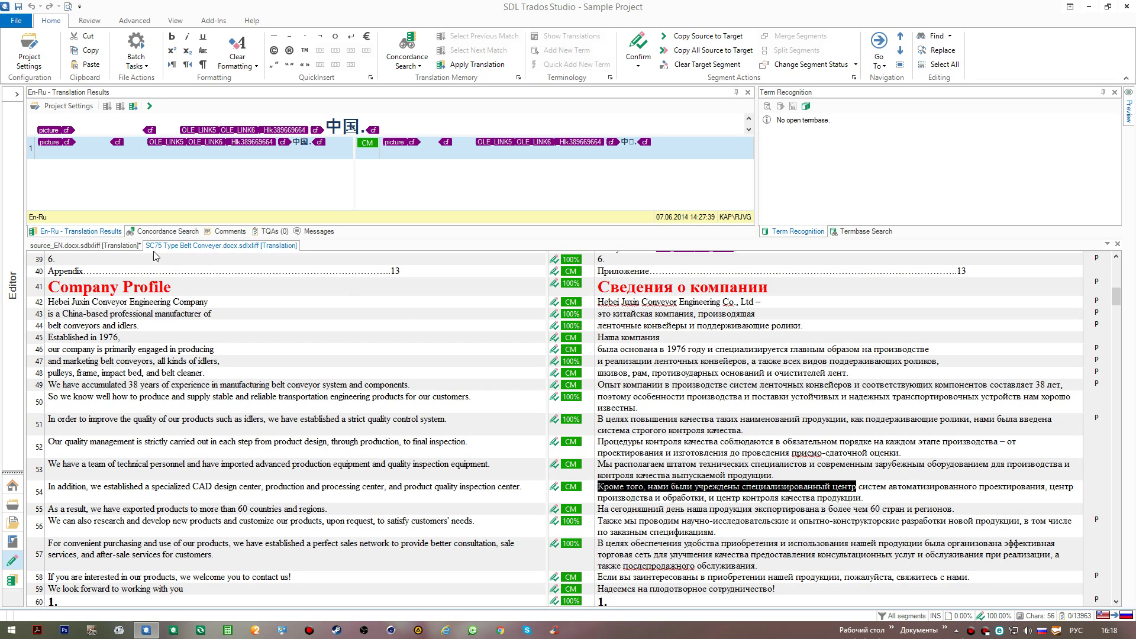
- Enter "Кроме того, нами были учреждены специализированный центр" in segment 29 of source_EN.docx, followed by the suggested term "система автоматизированного проектирования"
left_click(136, 246)
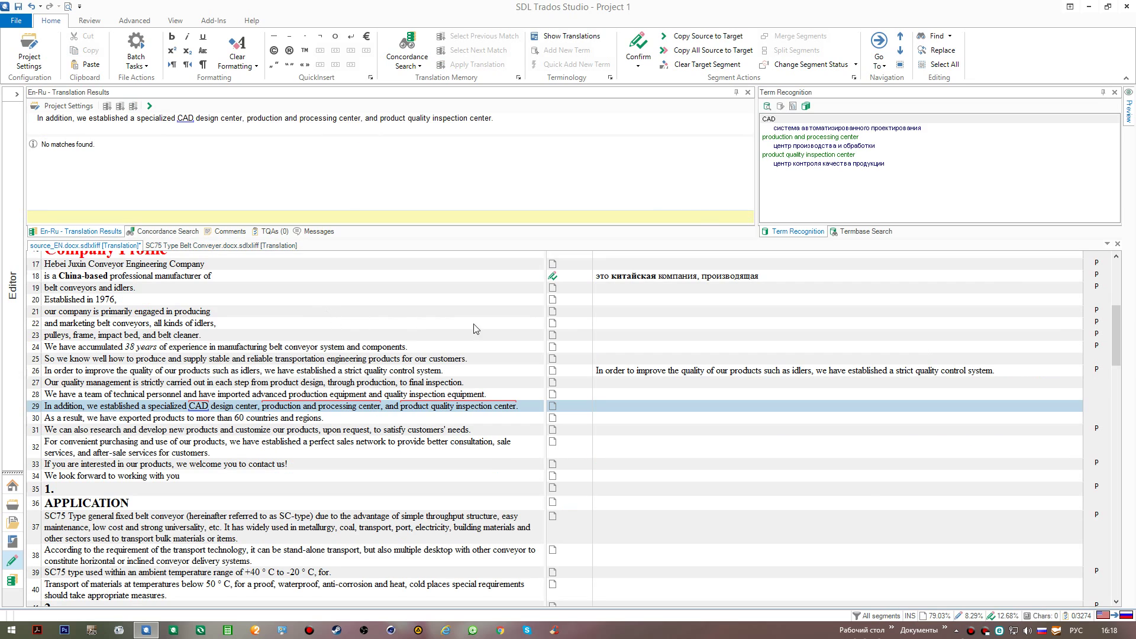
type("Кроме того, нами были учреждены специализированный центр")
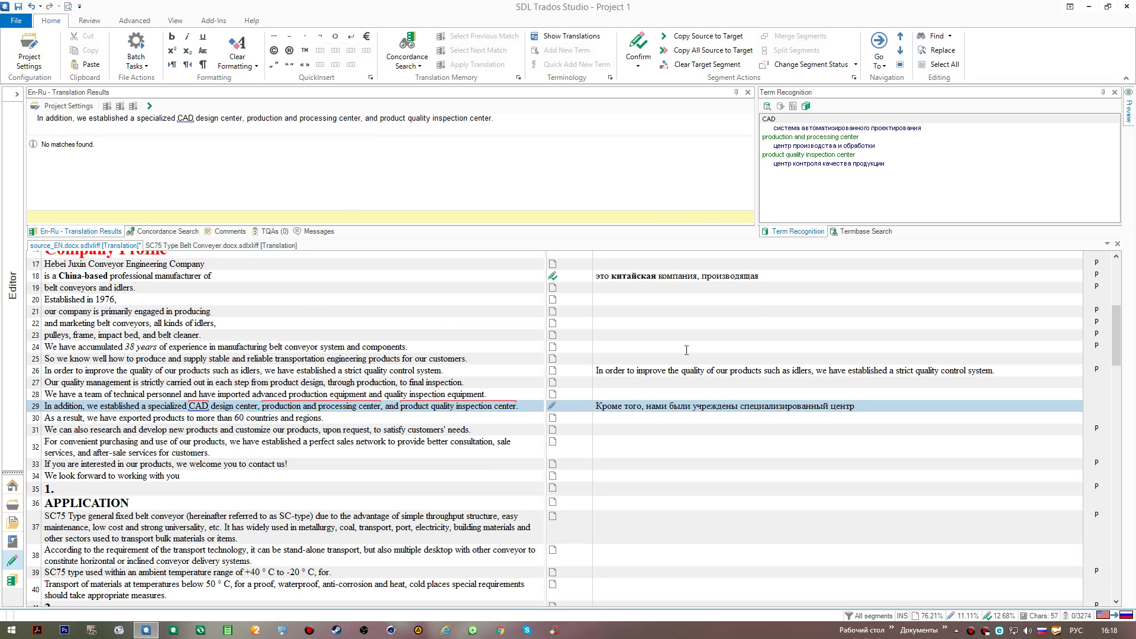
type("с")
key("Return")
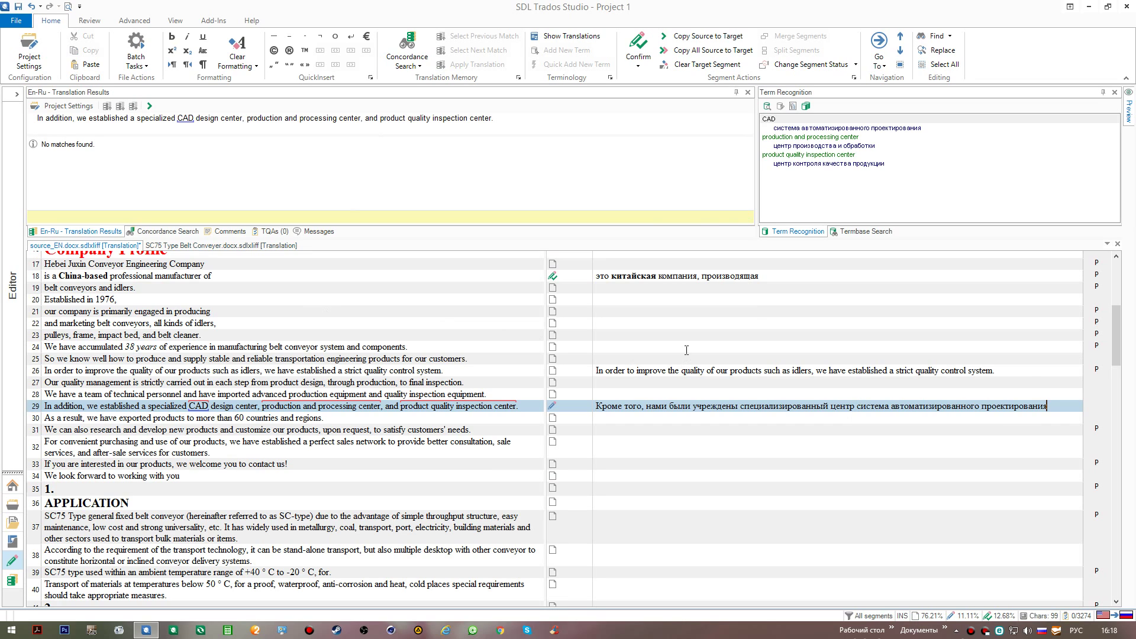
- Change "система" to "систем" in segment 29's translation and add a comma after "проектирования"
key("ctrl+Left")
key("ctrl+Left")
key("Left")
key("BackSpace")
type(",")
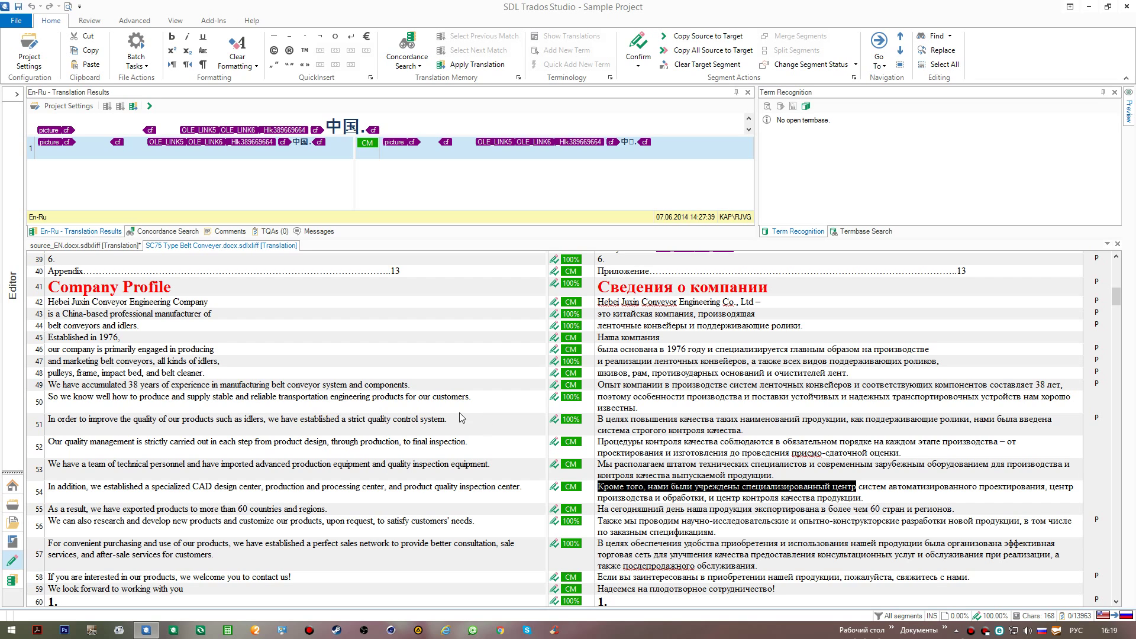
- Continue segment 29 of source_EN.docx with the suggested terms "центр производства и обработки" and "центр контроля качества продукции", joined by "и"
left_click(125, 245)
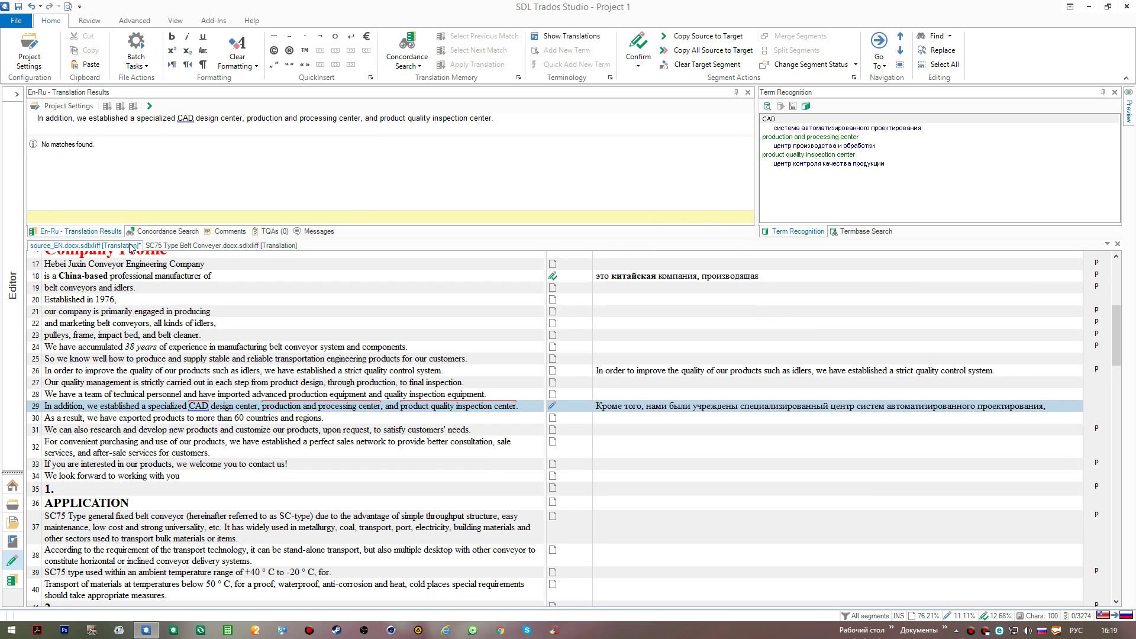
type("ц")
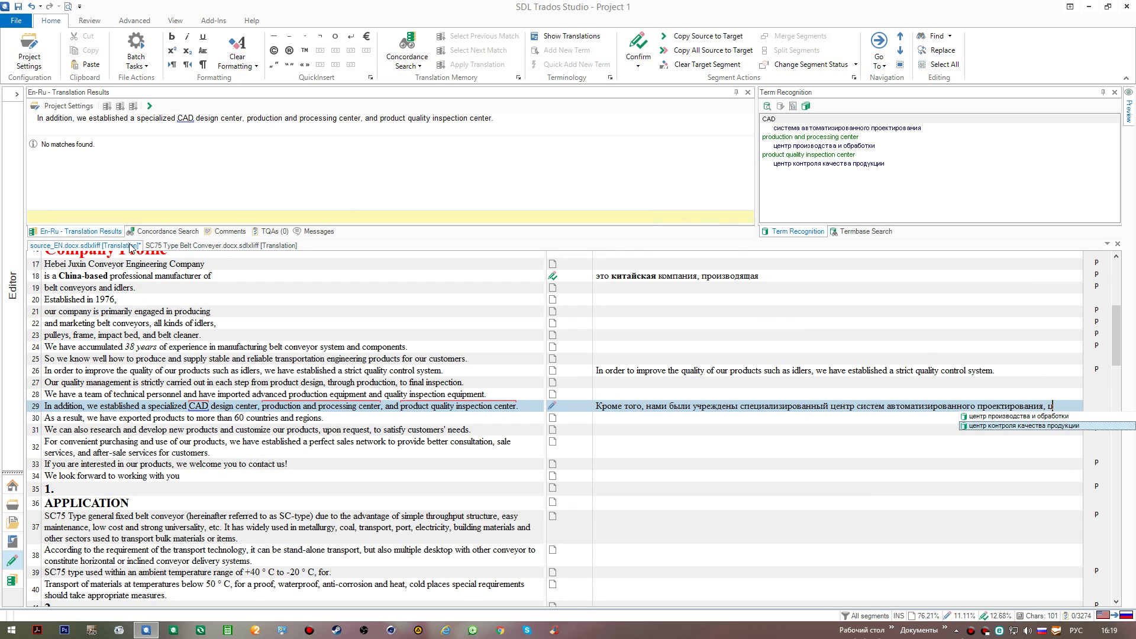
key("Return")
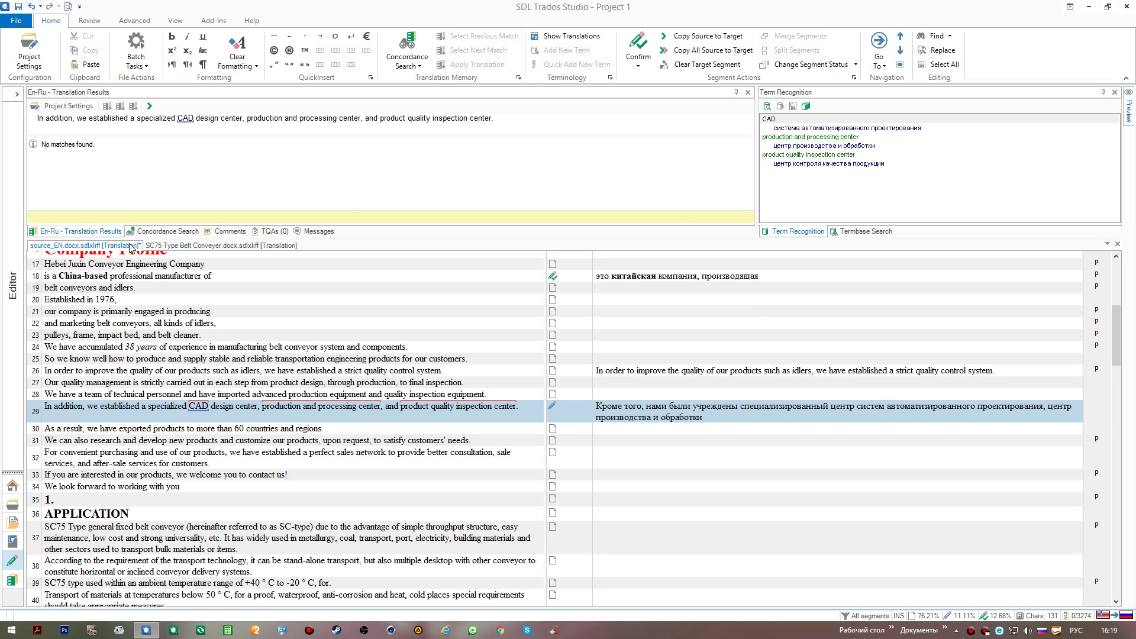
type("и ц")
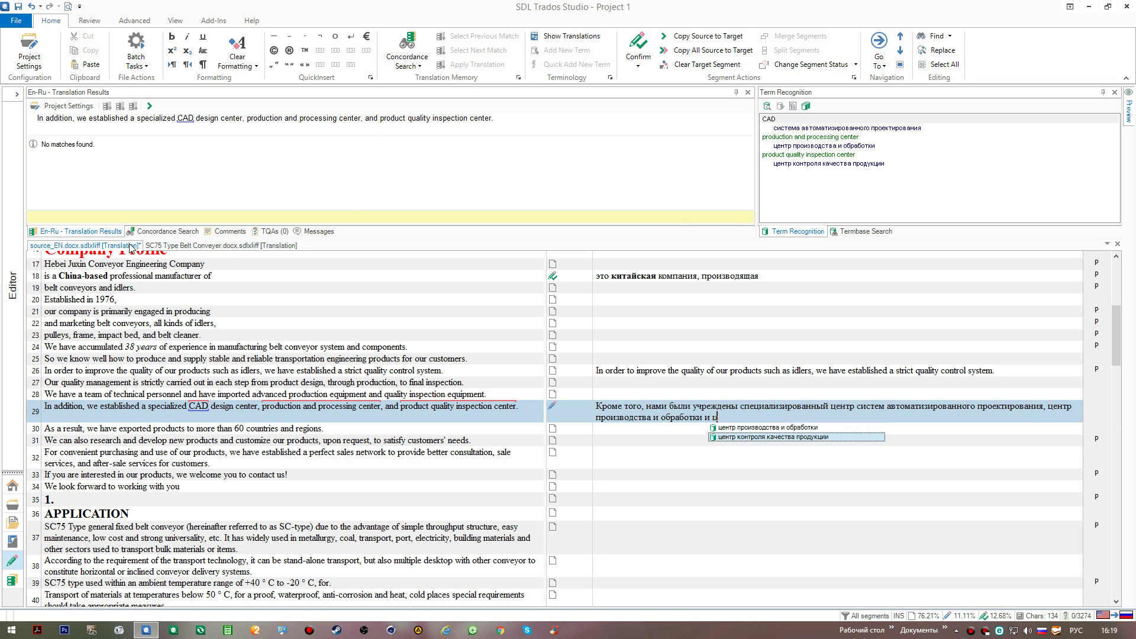
key("Return")
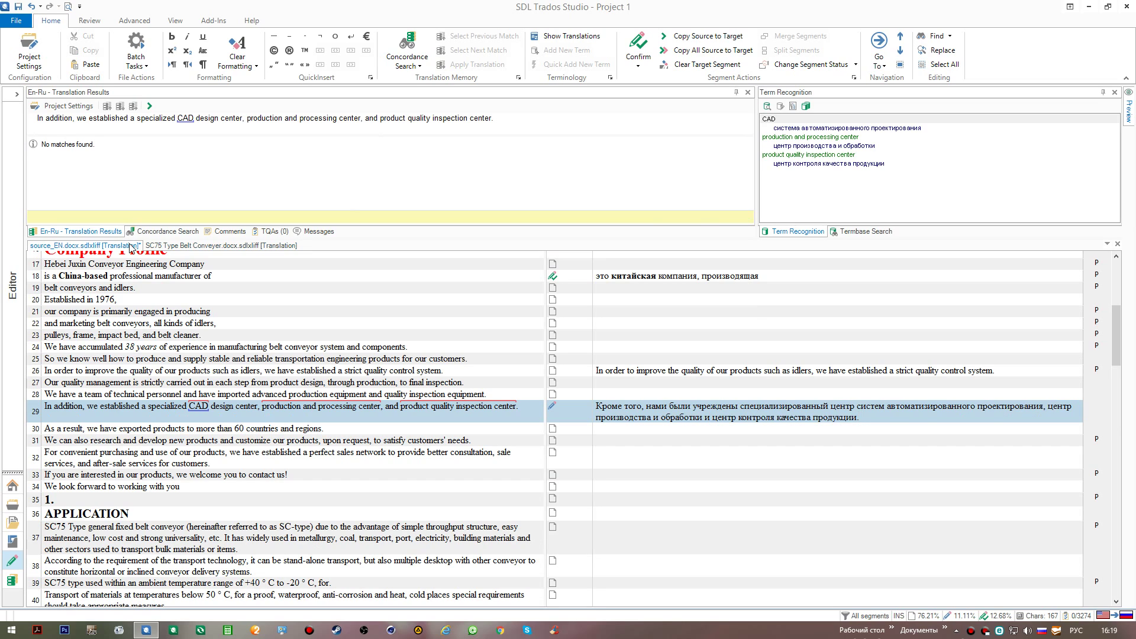
- Highlight the inserted termbase terms in segment 29's translation one after another and confirm the segment
key("ctrl+shift+Left")
key("ctrl+shift+Left")
key("ctrl+shift+Left")
key("ctrl+shift+Left")
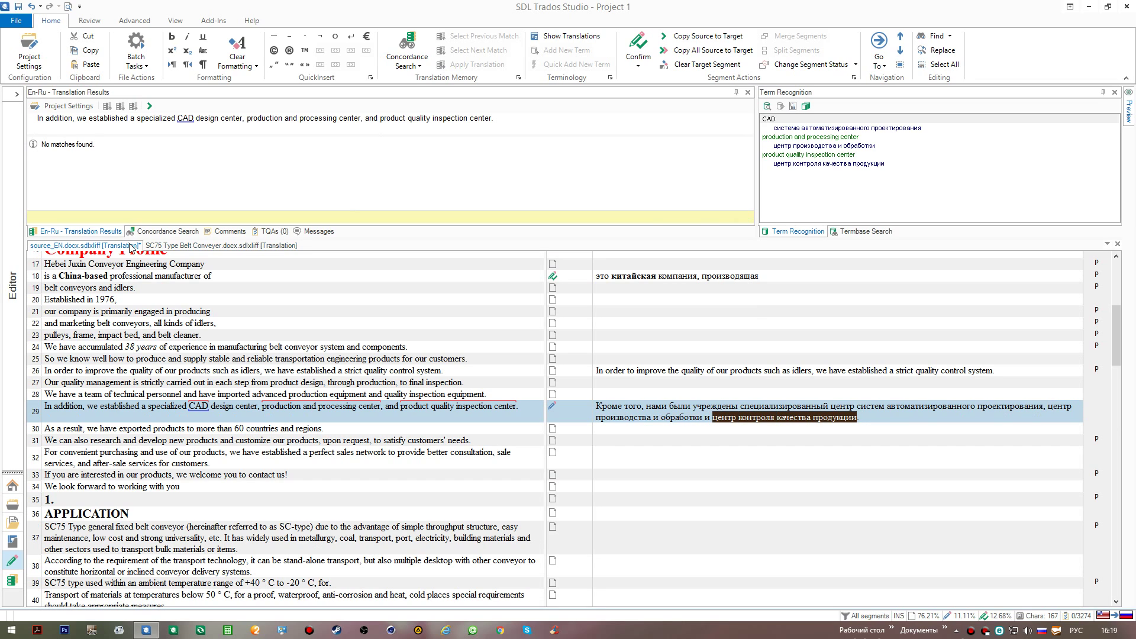
key("Home")
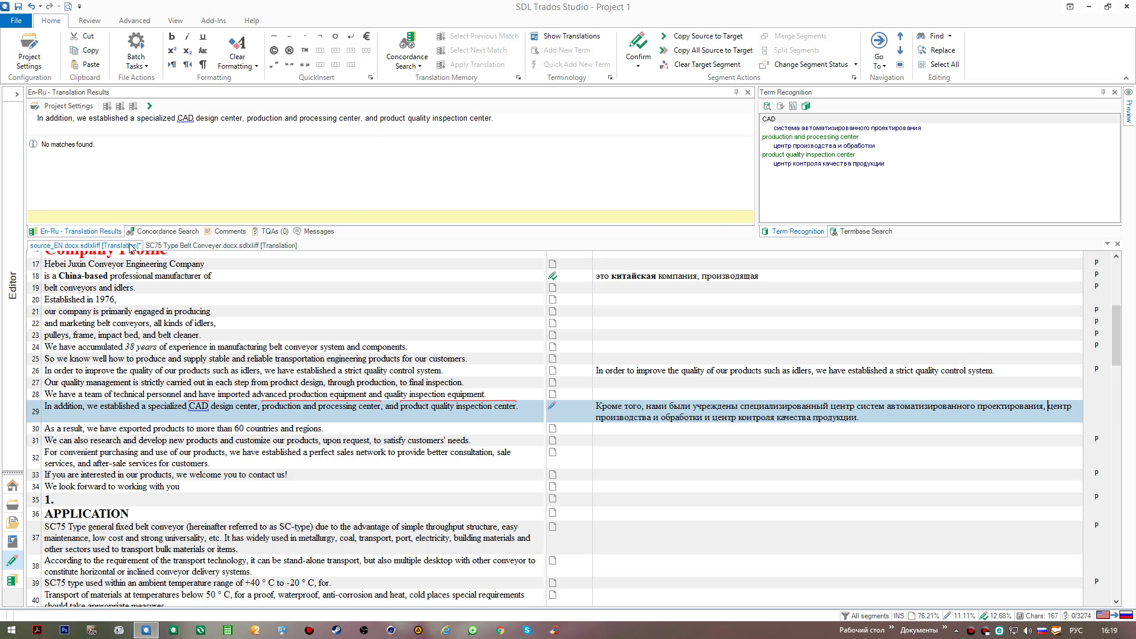
key("ctrl+shift+Right")
key("ctrl+shift+Right")
key("ctrl+shift+Right")
key("ctrl+shift+Right")
key("Left")
key("ctrl+Left")
key("ctrl+Left")
key("ctrl+shift+Right")
key("ctrl+shift+Right")
key("ctrl+shift+Right")
key("ctrl+End")
key("ctrl+Return")
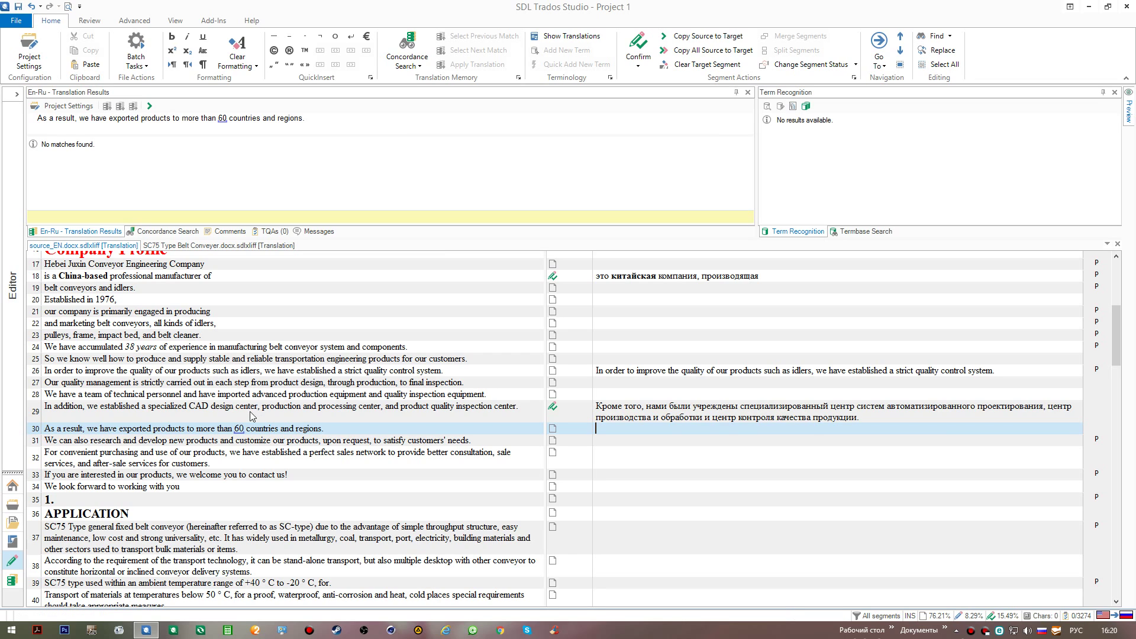
- Start a new project, Project 2, based on the SDL Trados template, from English (United States) to Russian (Russia)
left_click(12, 504)
left_click(82, 231)
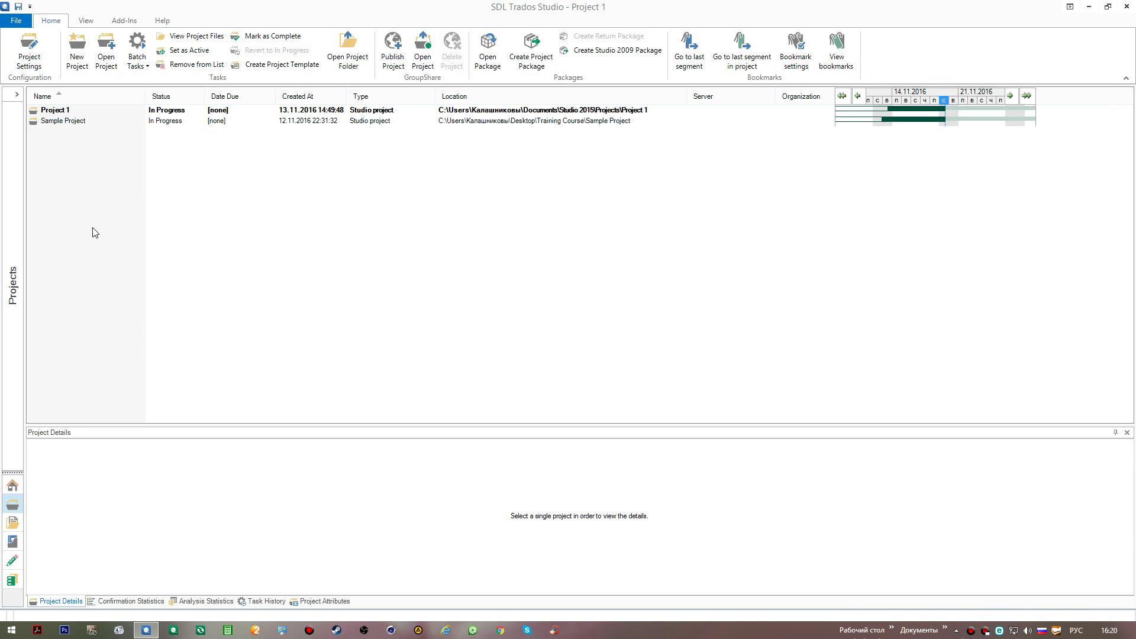
key("ctrl+n")
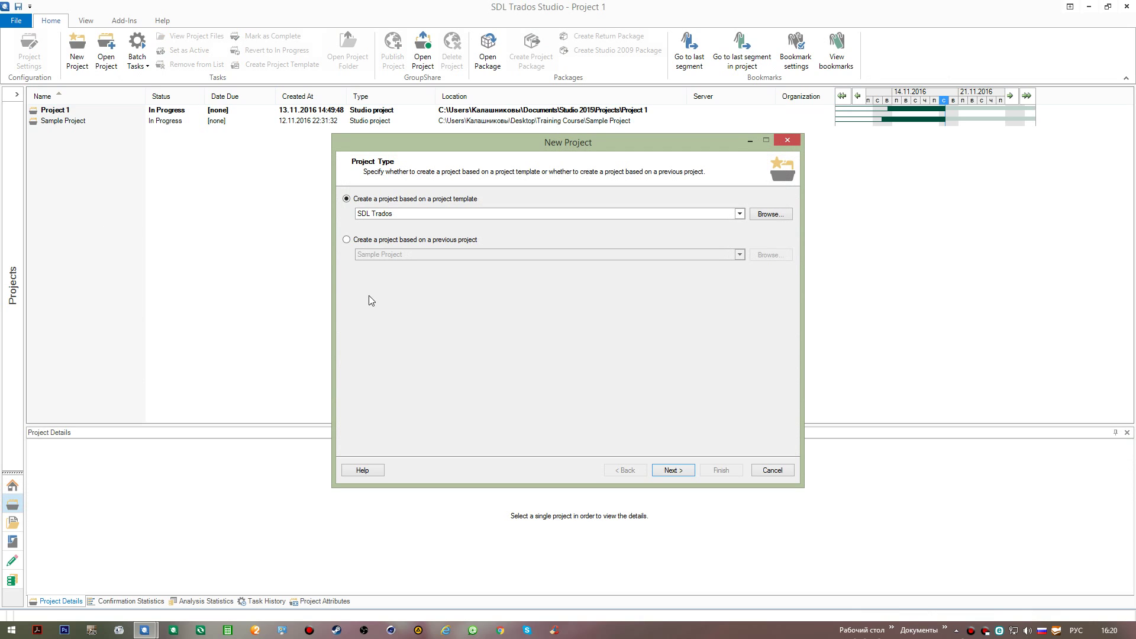
left_click(676, 471)
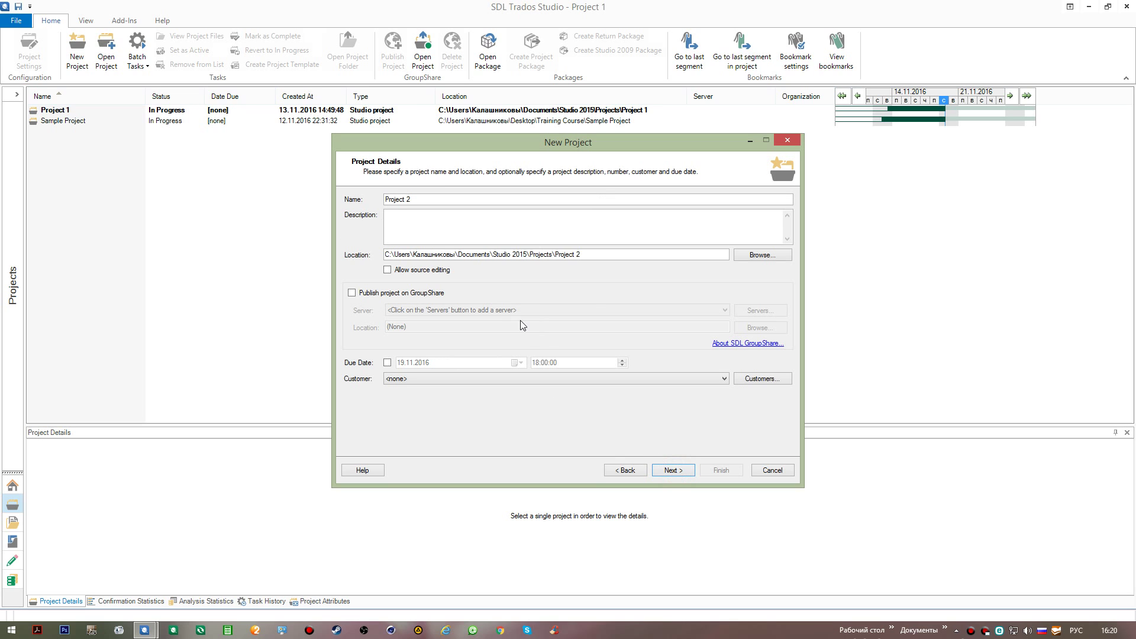
left_click(424, 199)
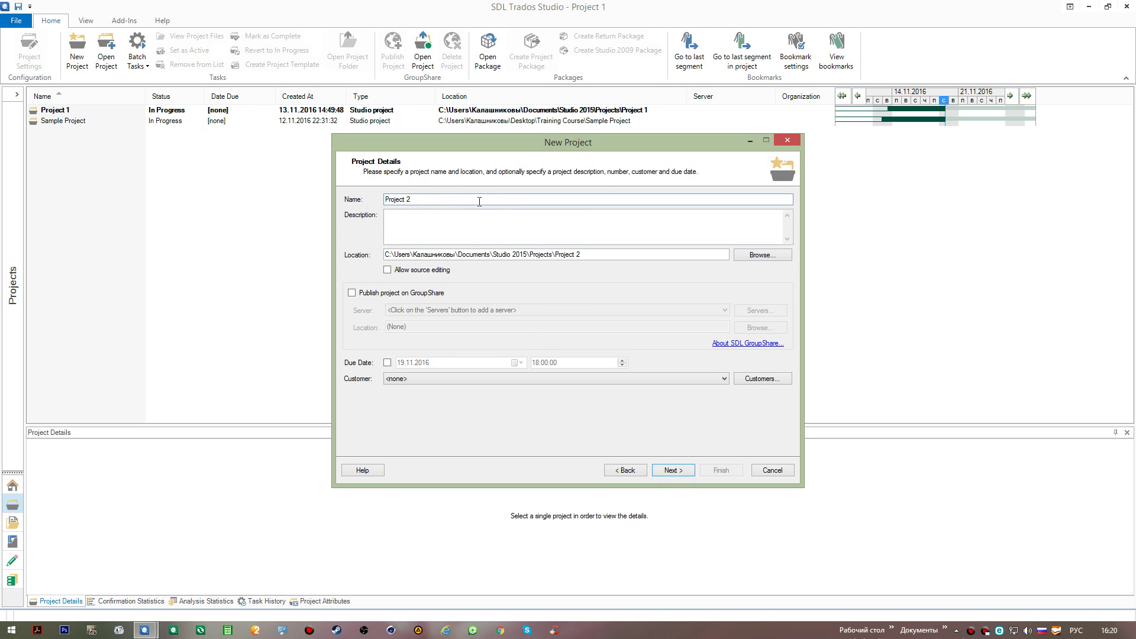
left_click(676, 471)
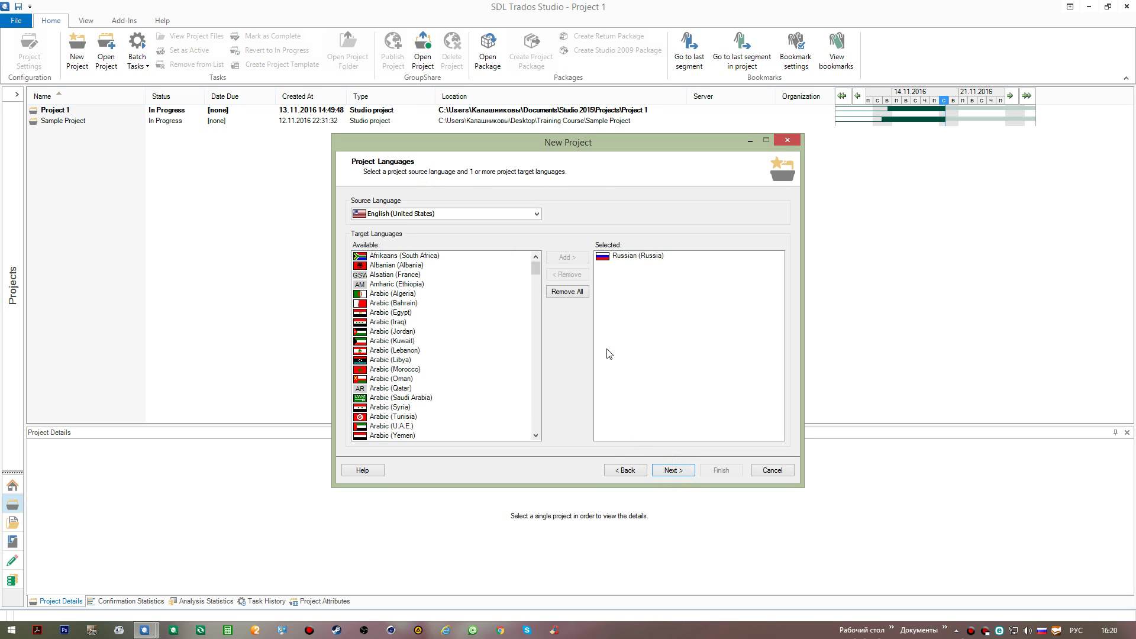
left_click(675, 467)
- Add source_EN from the sample files folder to the new project and keep En-Ru.sdltm as its translation memory
left_click(365, 197)
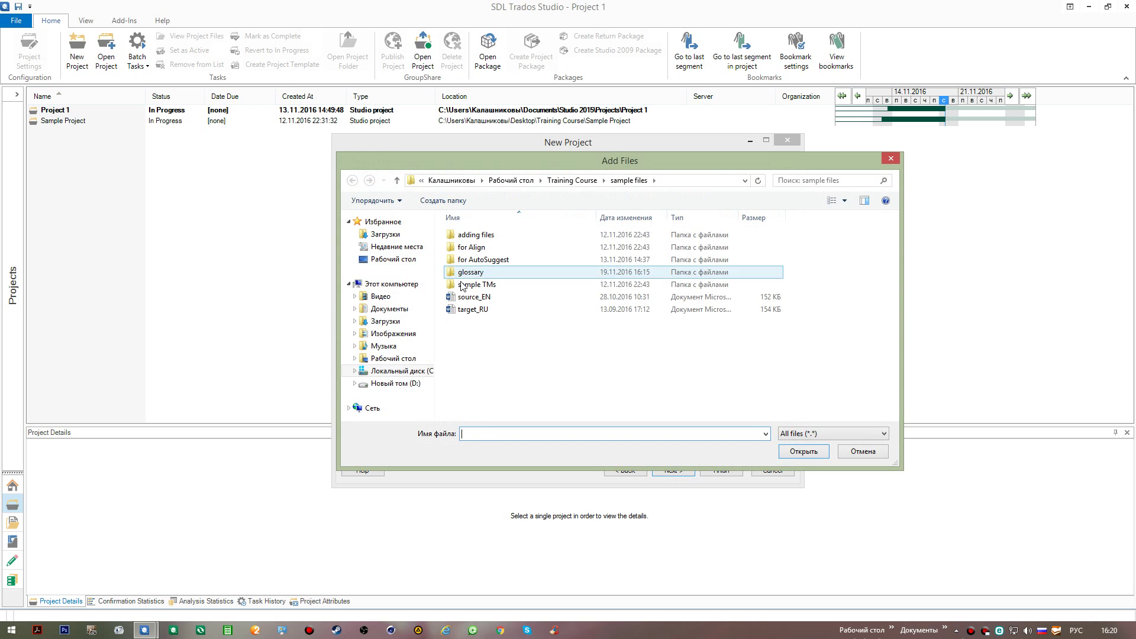
double_click(470, 296)
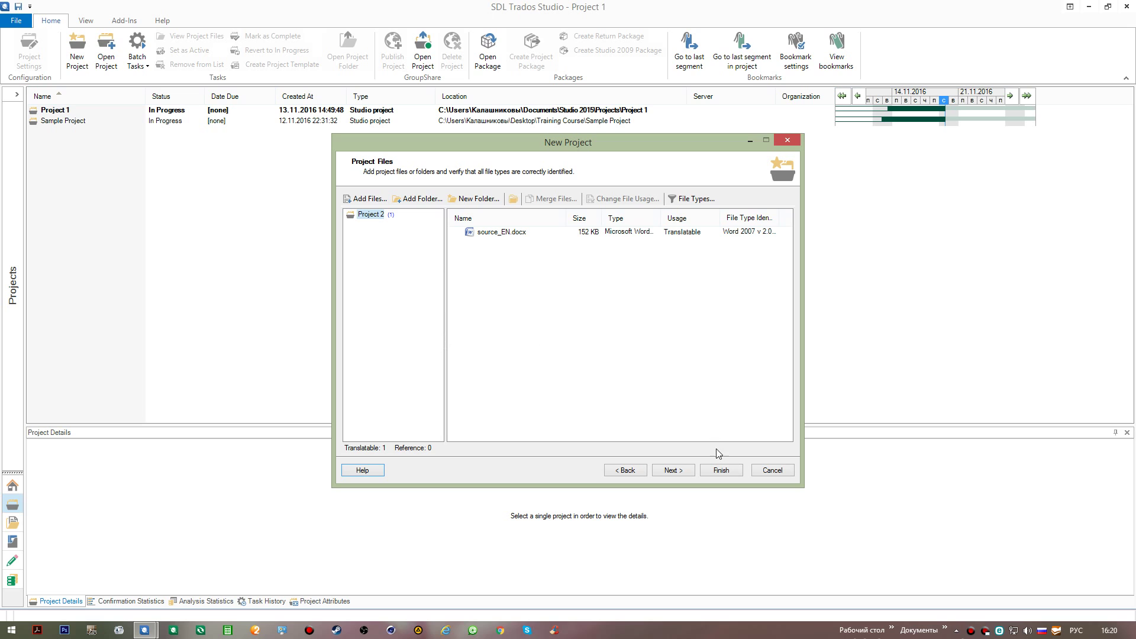
left_click(679, 471)
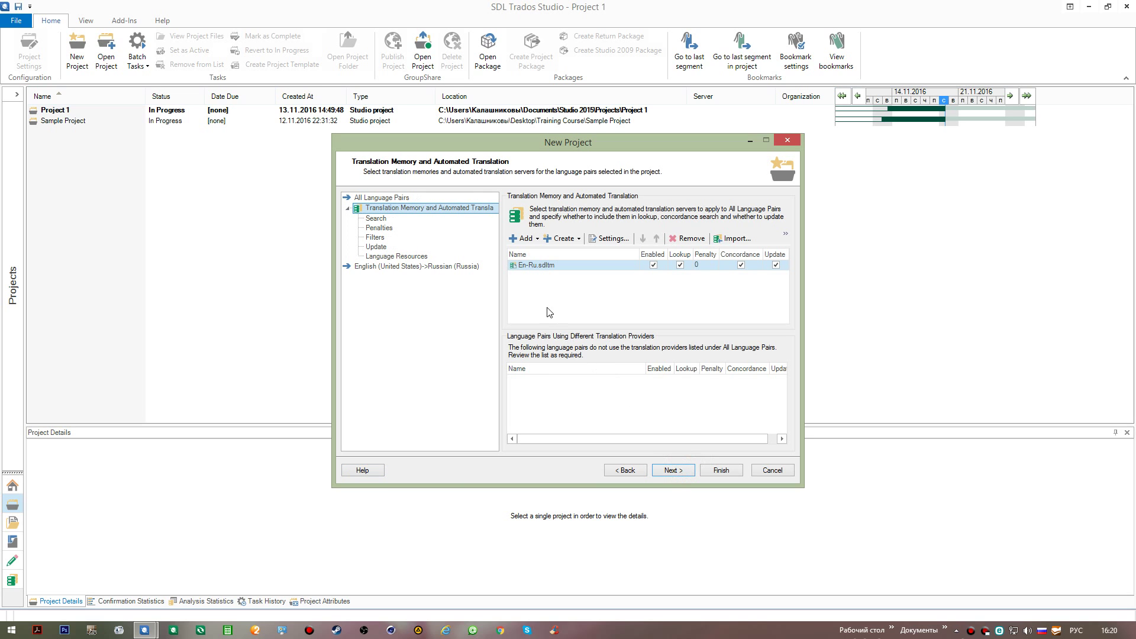
left_click(675, 470)
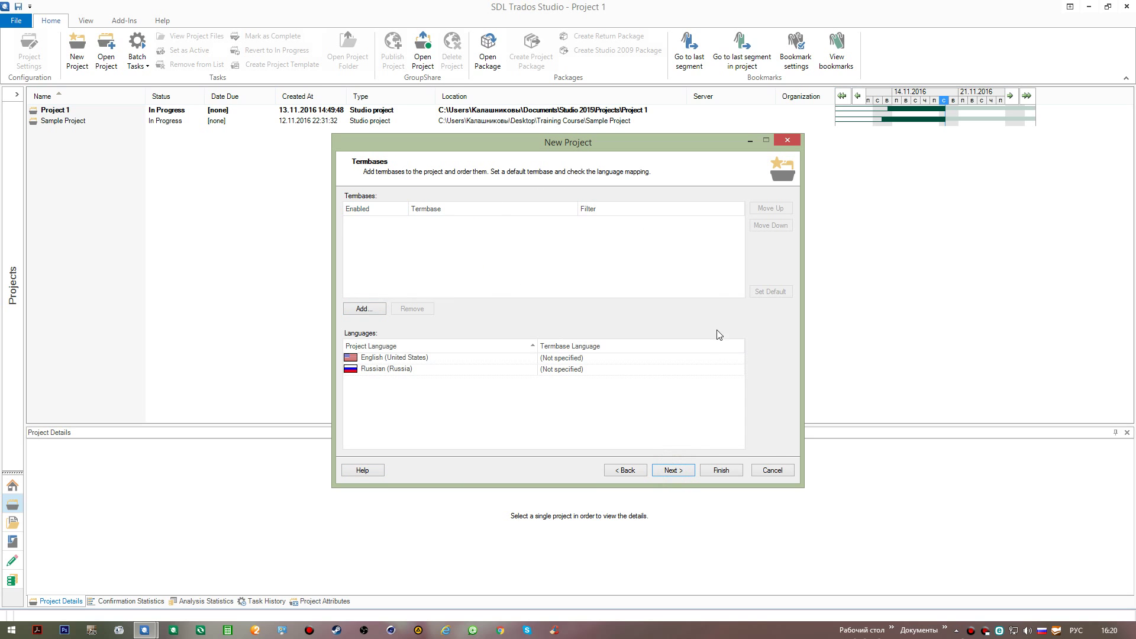
- Attach the Sample Termbase file to the new project and finish creating it without storing the settings for future use
left_click(379, 309)
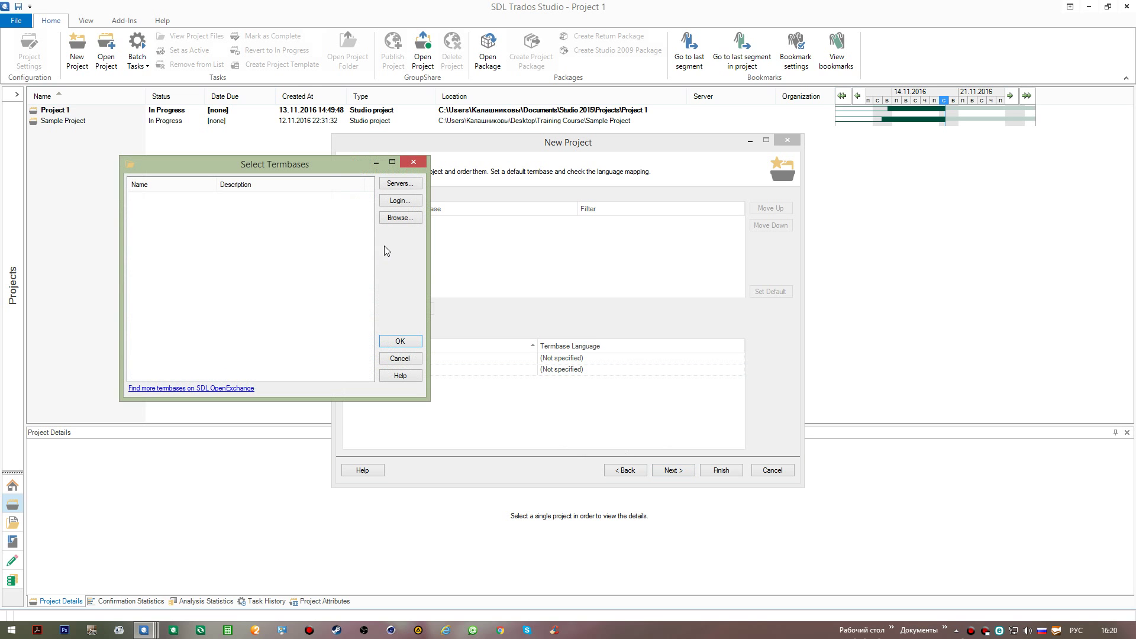
left_click(401, 218)
double_click(310, 260)
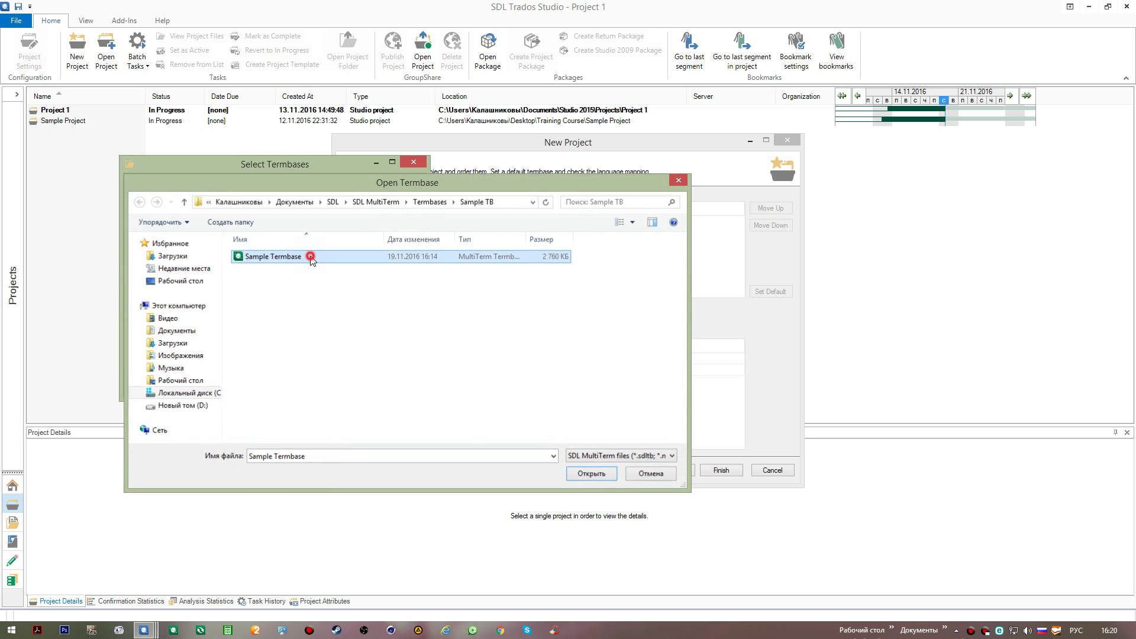
left_click(400, 341)
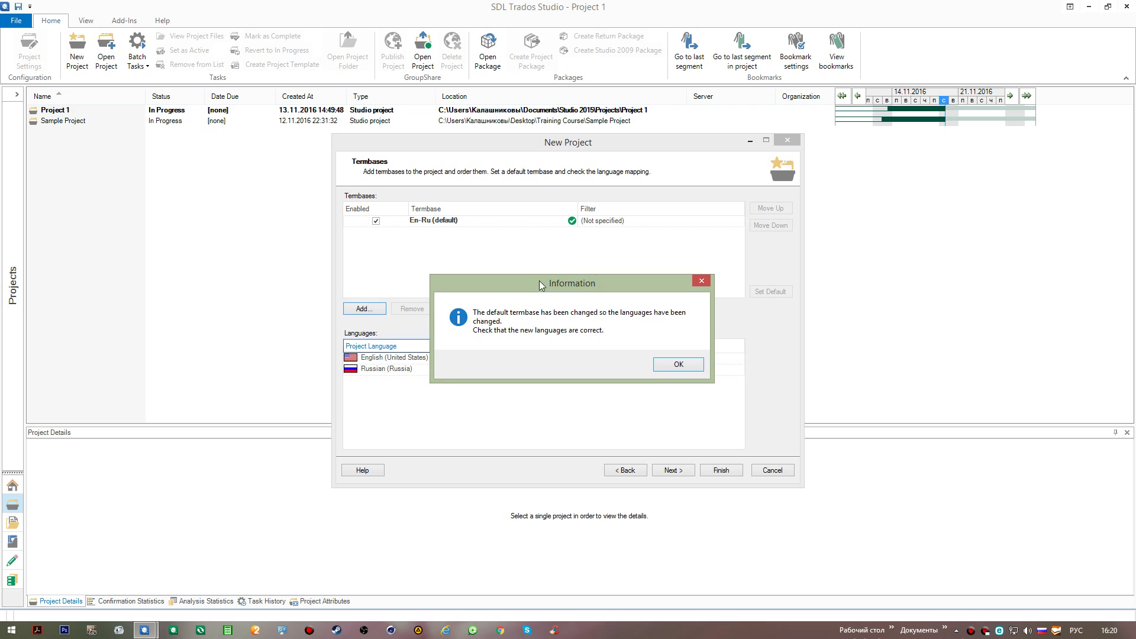
left_click(680, 363)
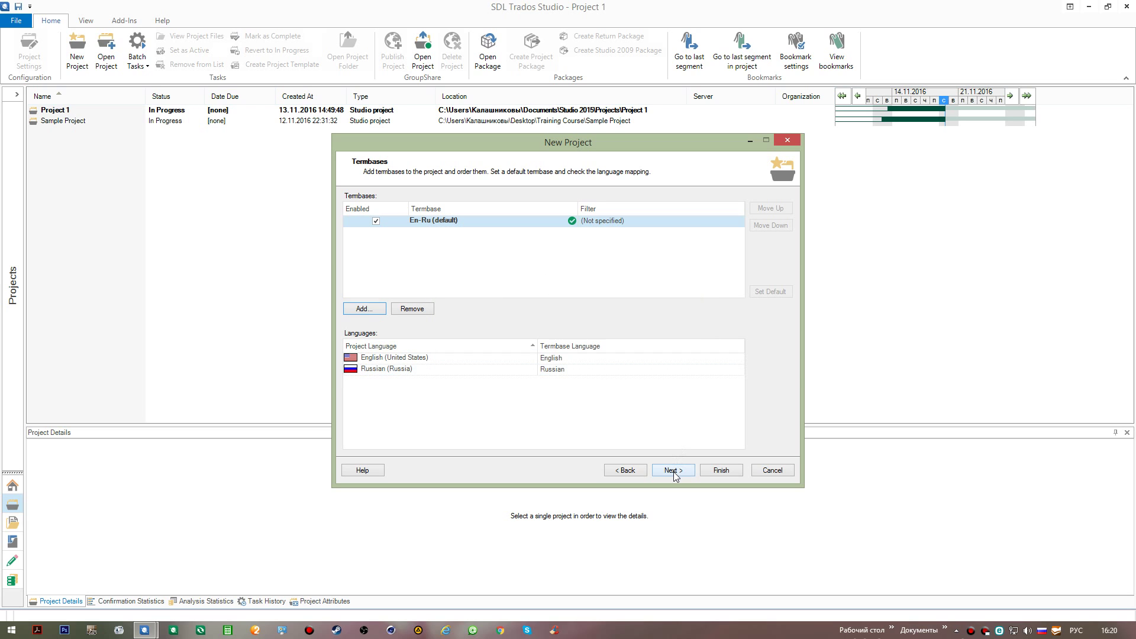
left_click(710, 470)
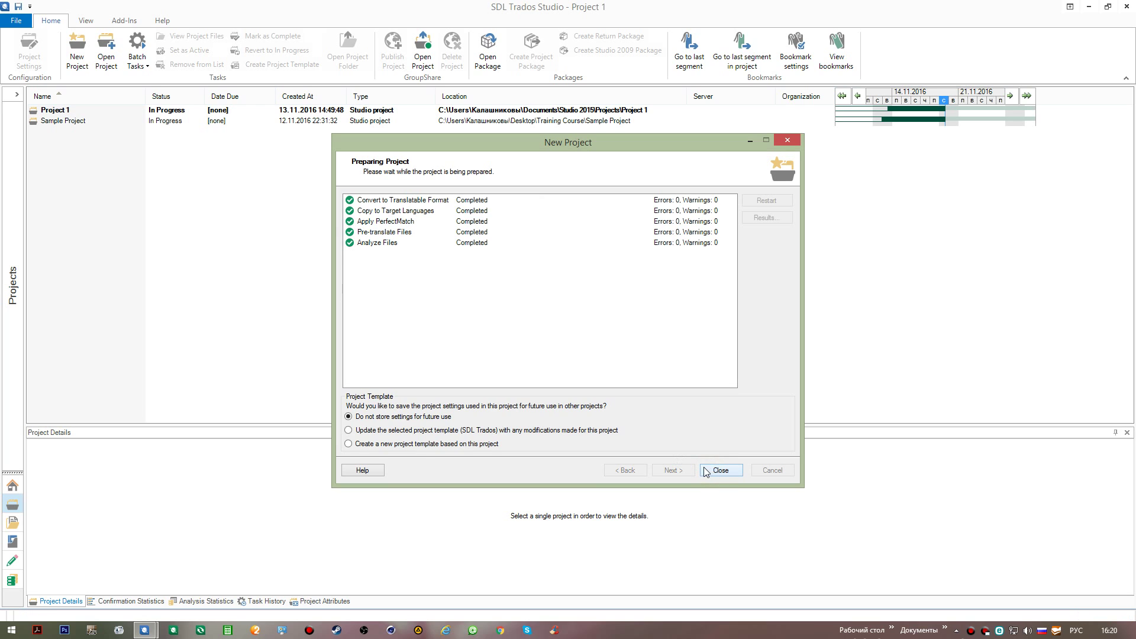
left_click(712, 471)
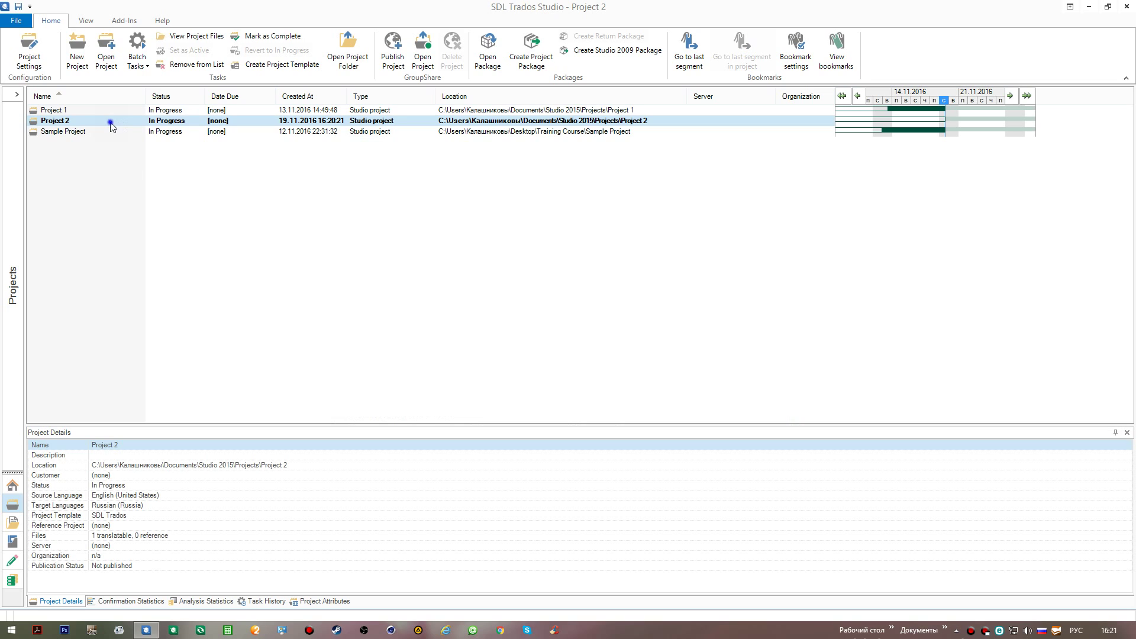
- Remove Project 2 from the project list
right_click(112, 122)
left_click(195, 306)
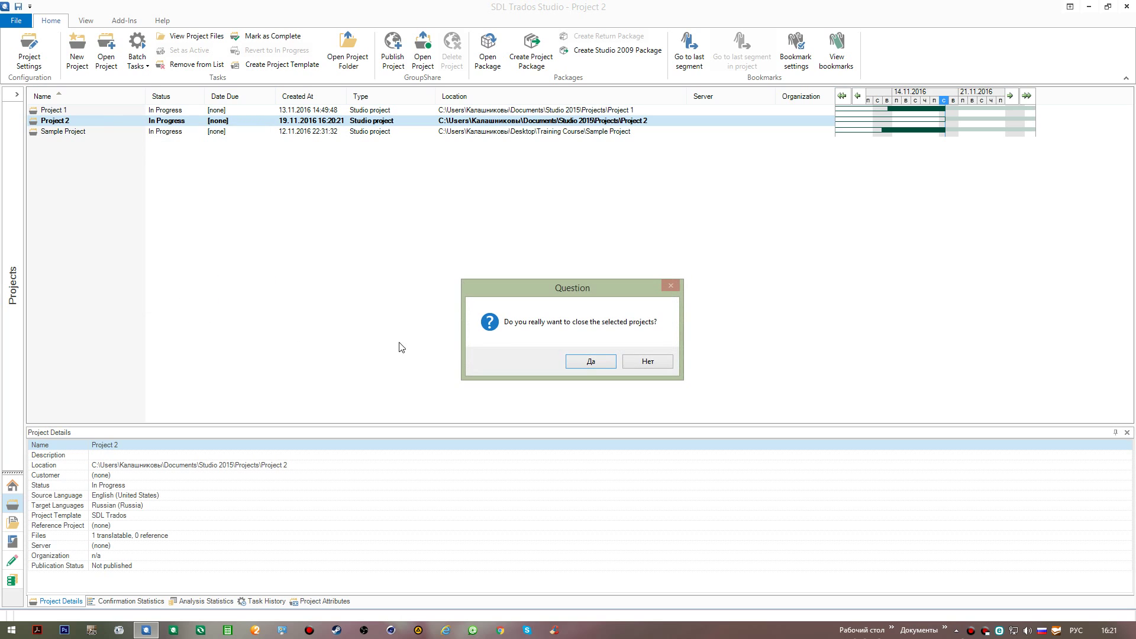
left_click(588, 357)
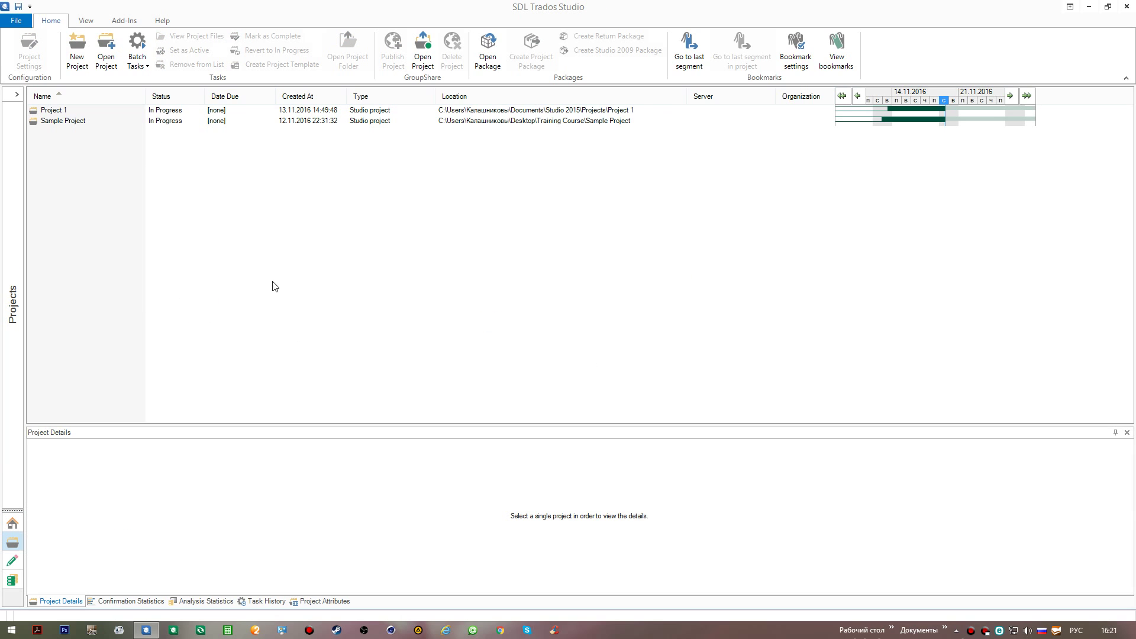
- Switch to SDL MultiTerm and open the En-Ru termbase
left_click(173, 630)
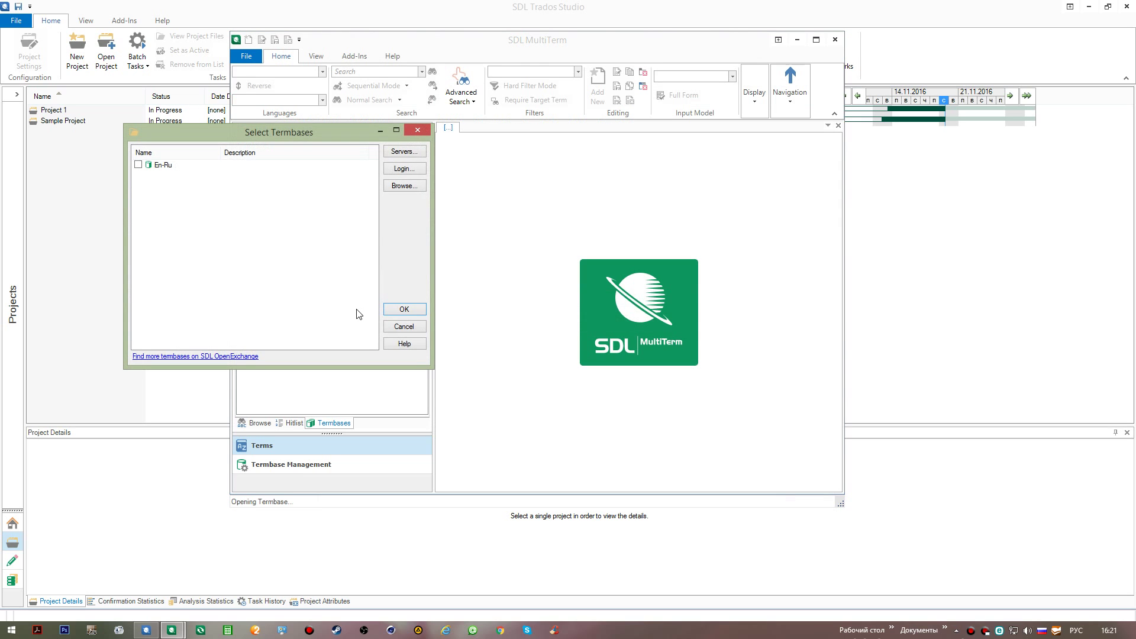
left_click(139, 165)
left_click(404, 309)
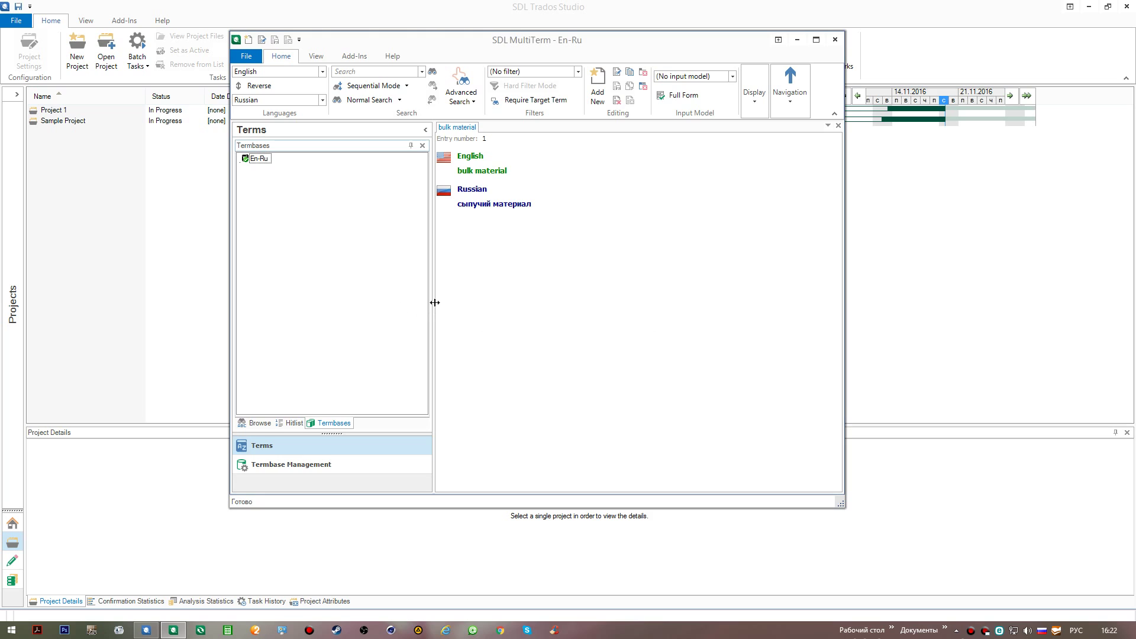
- Deselect the En-Ru termbase to close it, and exit SDL MultiTerm
right_click(264, 158)
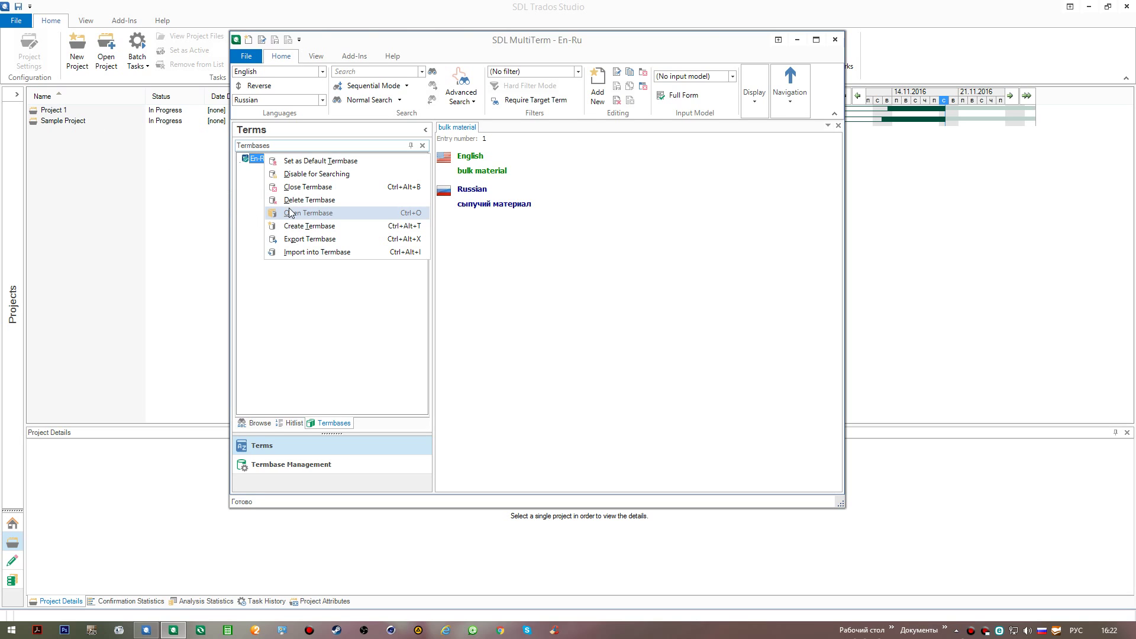
left_click(348, 319)
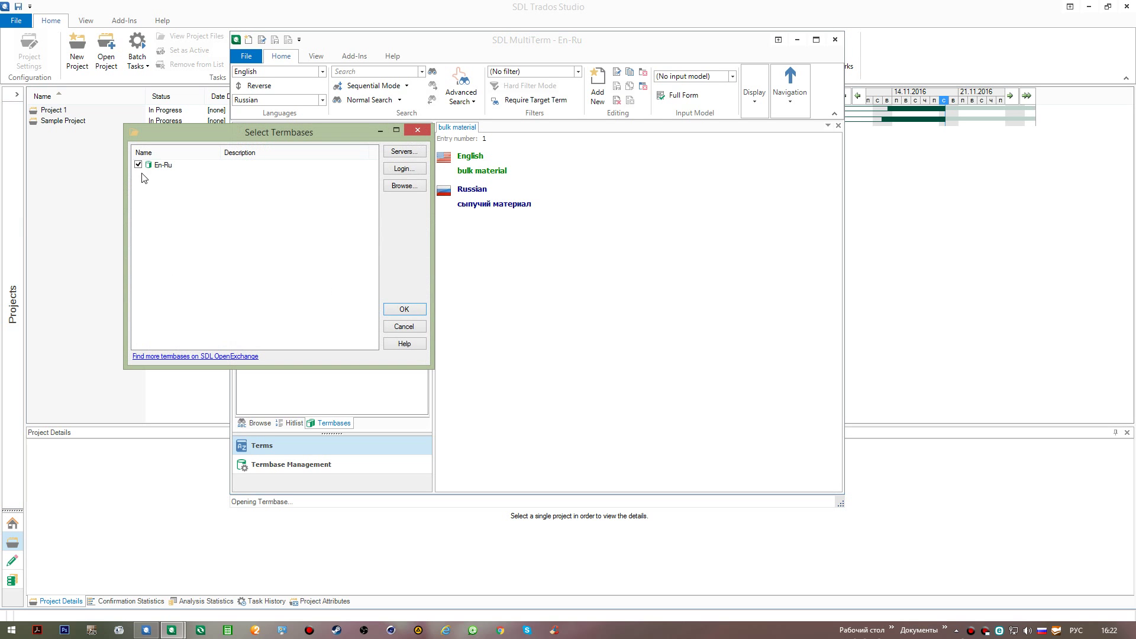
left_click(139, 164)
left_click(404, 309)
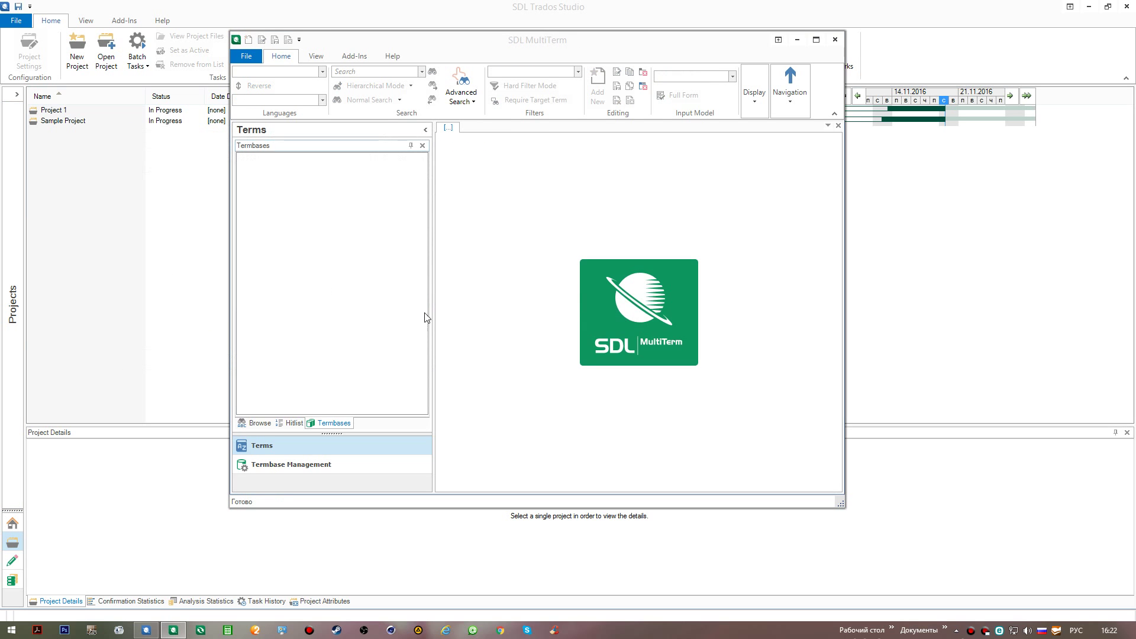
left_click(835, 39)
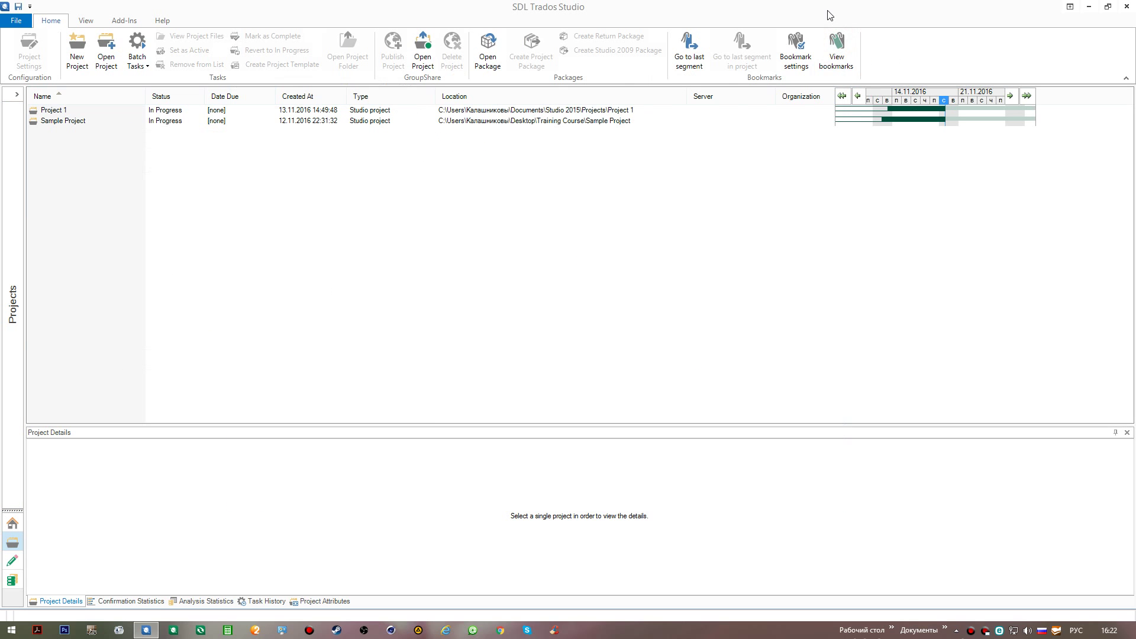